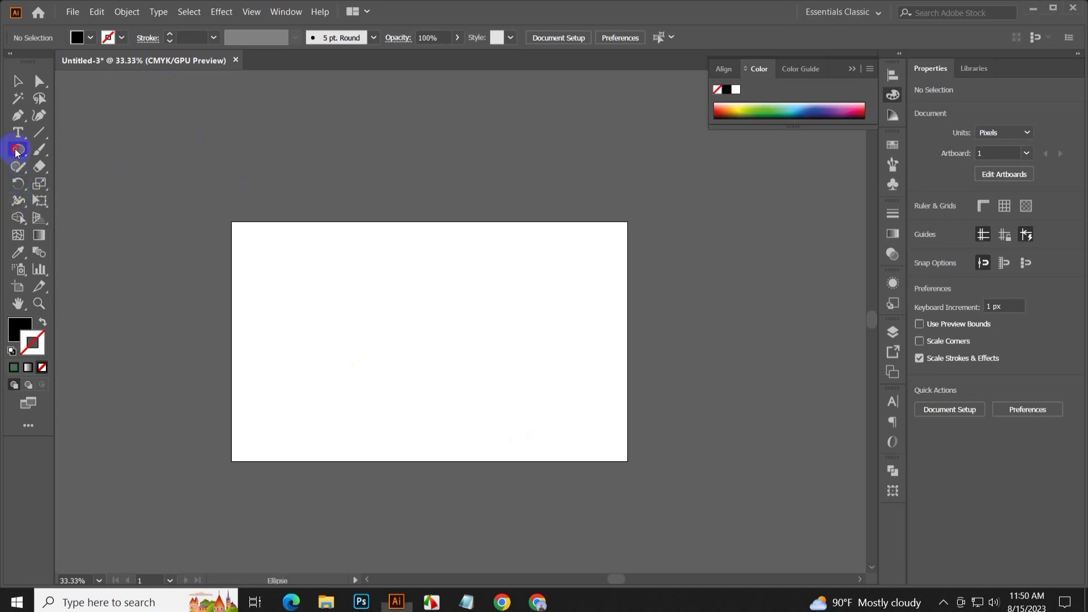
- Draw a black-filled ellipse, about 421 by 529 px, in the middle of the artboard
left_click_drag(368, 292, 498, 457)
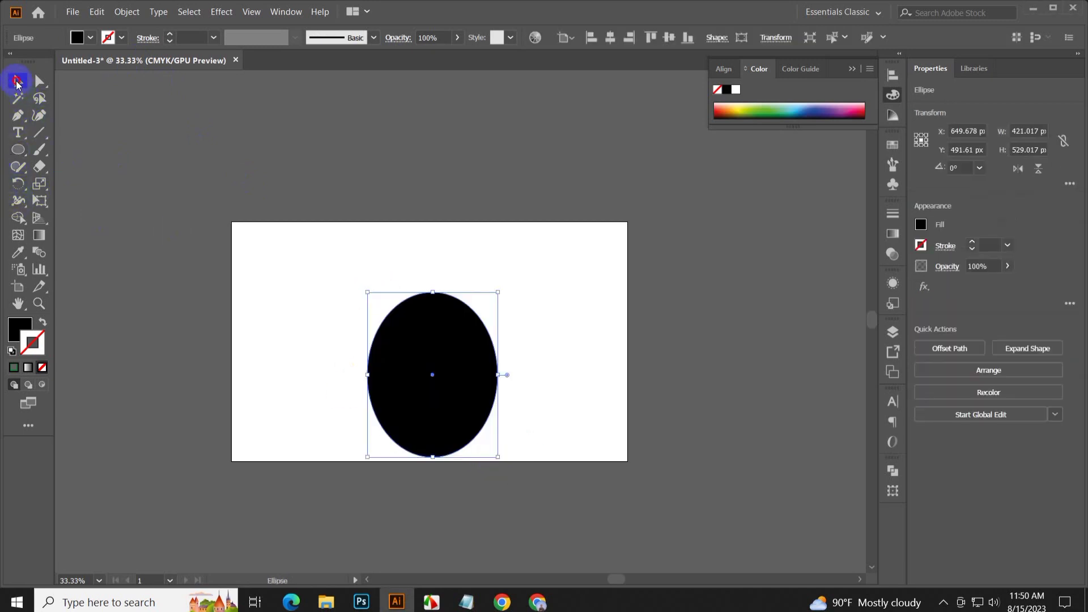
- Raise the ellipse's top anchor and widen both sides into a 475 by 685 px egg, then select it
left_click(39, 80)
left_click_drag(433, 294, 431, 245)
scroll(376, 379, "up", 1)
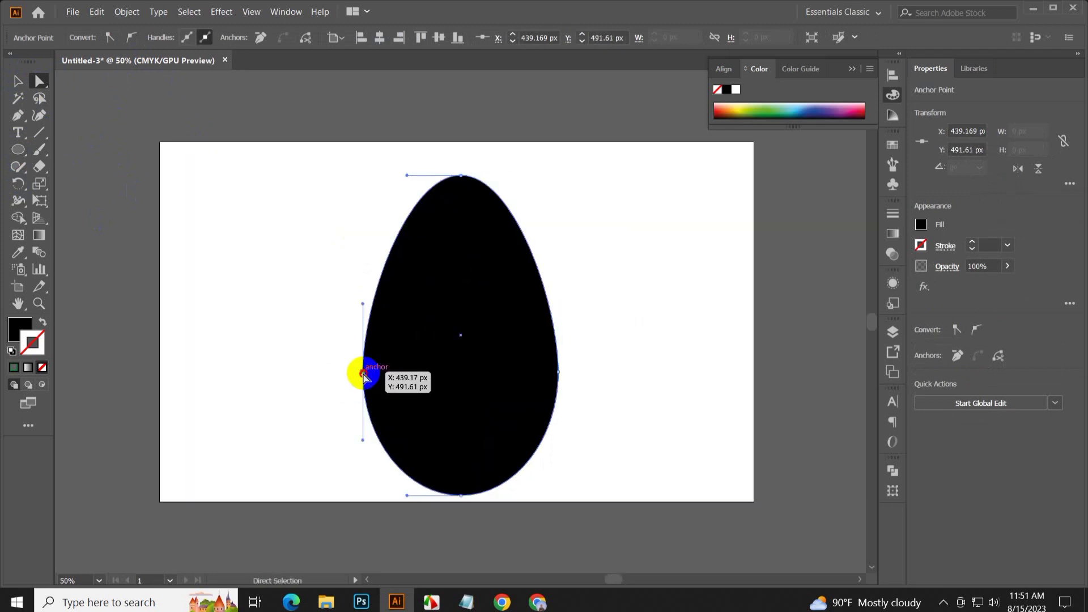
left_click_drag(364, 374, 355, 376)
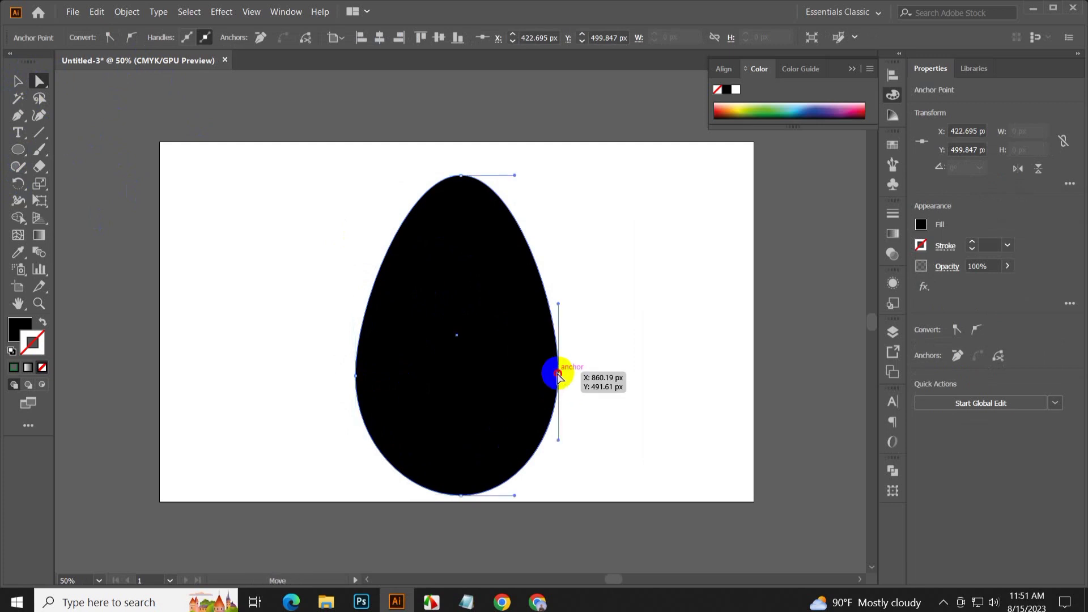
left_click_drag(559, 374, 576, 375)
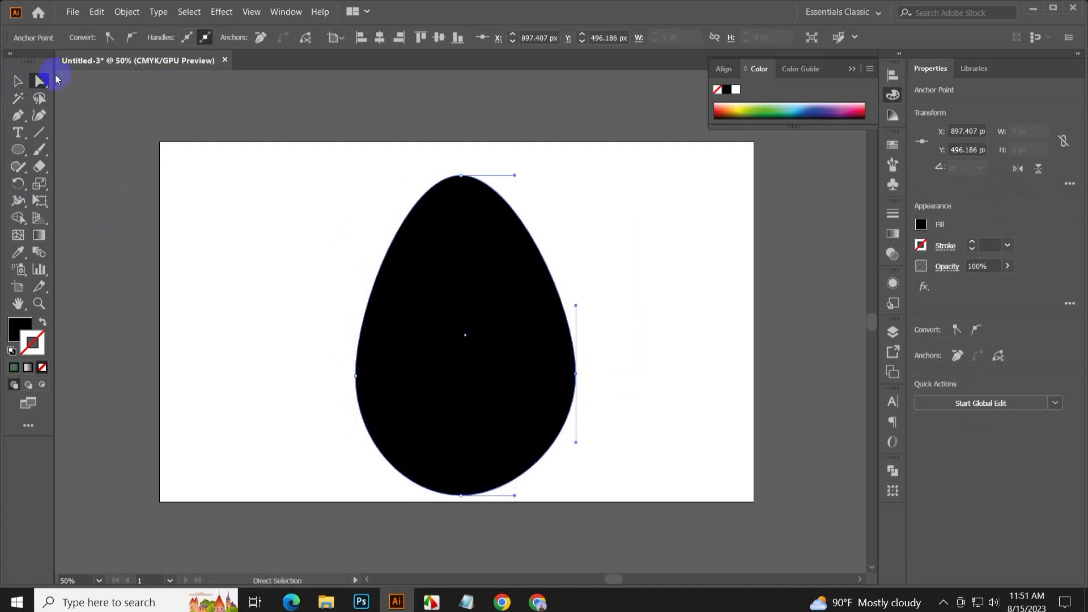
key("v")
left_click_drag(353, 219, 493, 279)
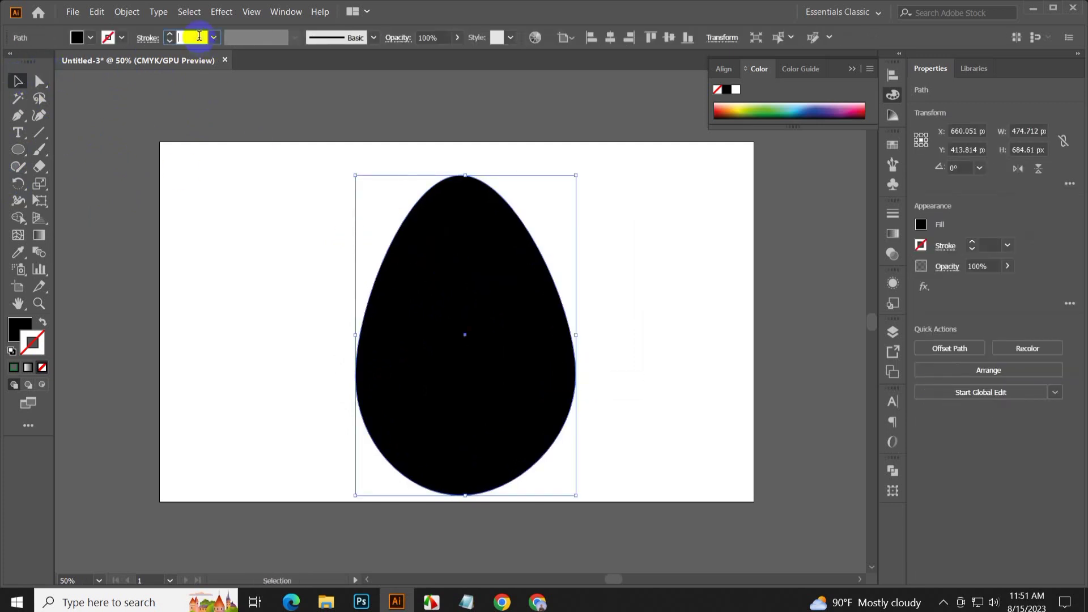
- Swap the egg's fill and stroke so it becomes a thick black outline
left_click(44, 323)
scroll(191, 37, "up", 10)
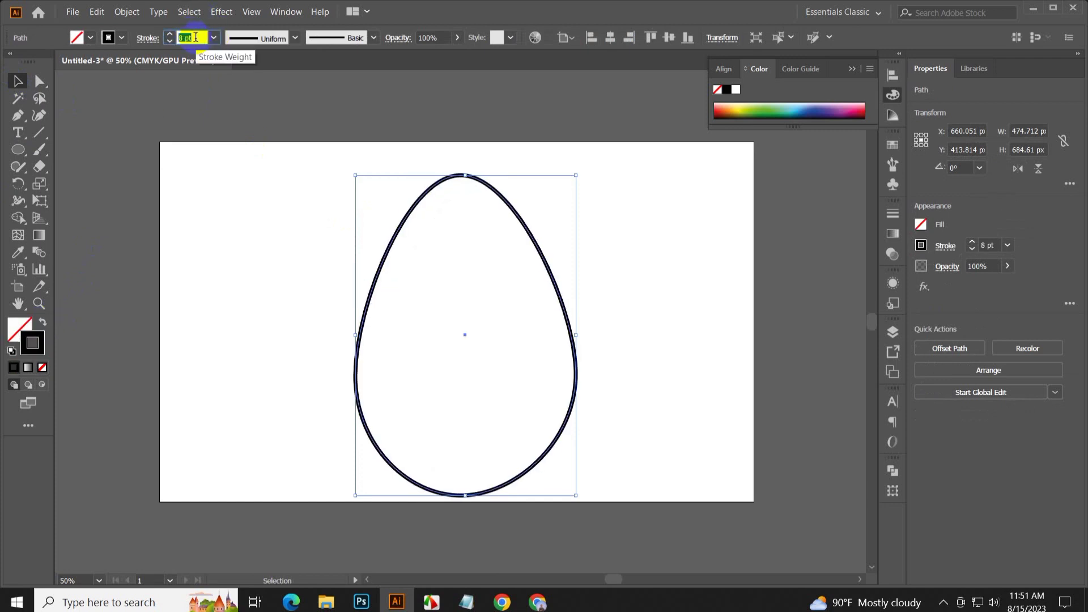
scroll(191, 37, "up", 8)
left_click(414, 350)
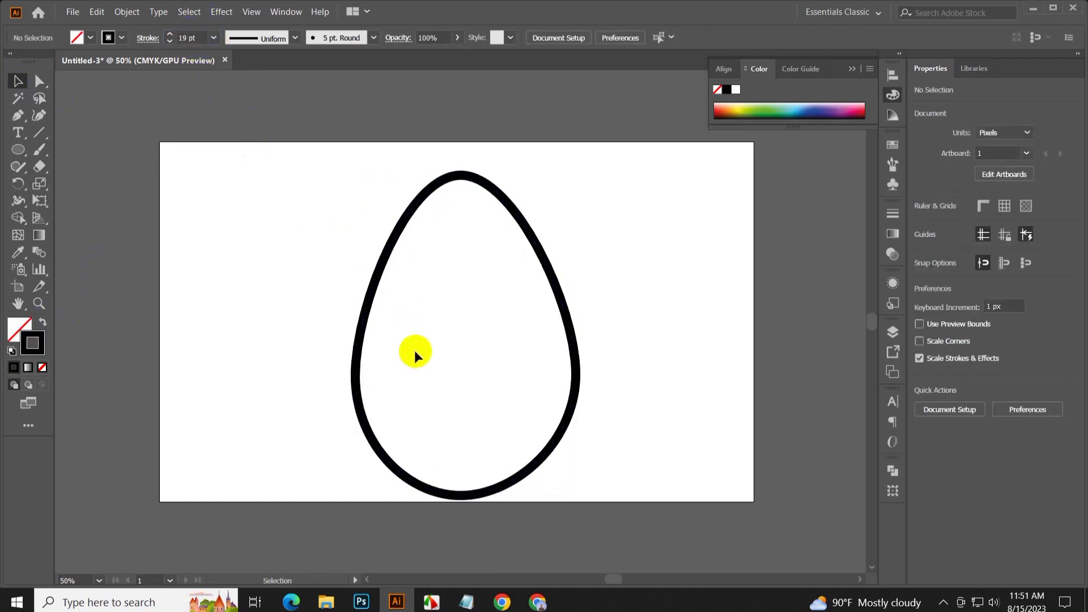
left_click(572, 333)
- Scale down a smaller copy of the egg and merge it with the right crescent
mouse_move(578, 335)
left_mouse_down()
mouse_move(529, 335)
mouse_move(542, 335)
mouse_move(523, 362)
left_mouse_up()
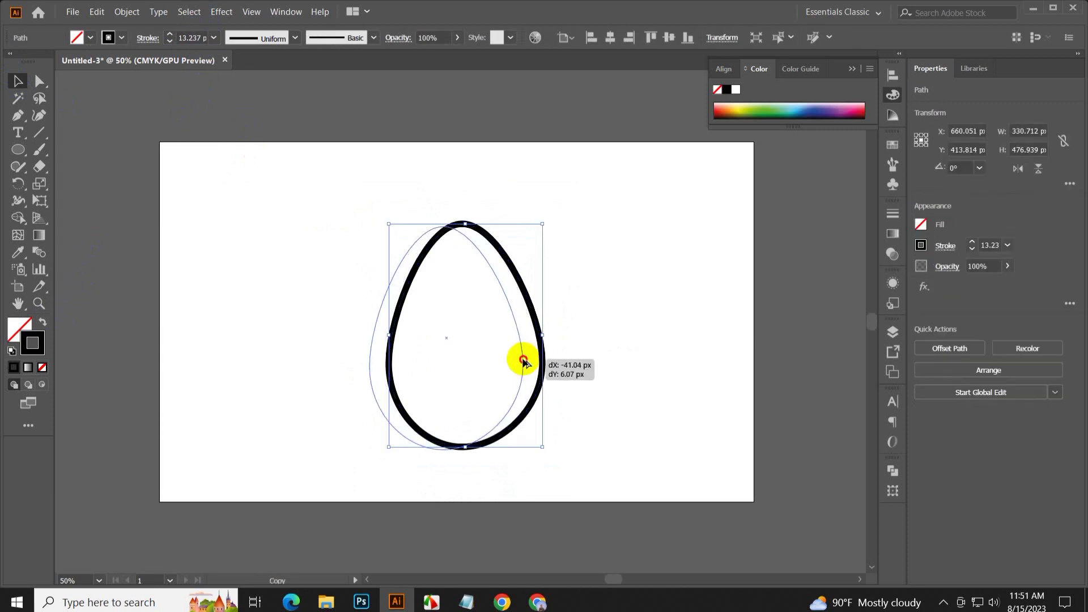
key("ctrl+a")
left_click(18, 217)
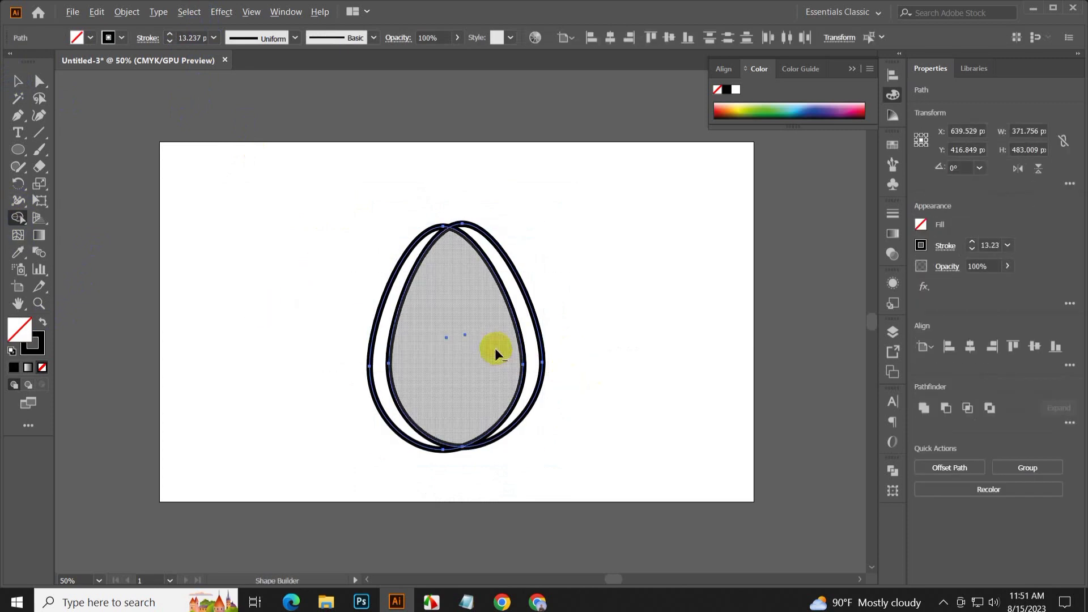
left_click_drag(522, 363, 532, 363)
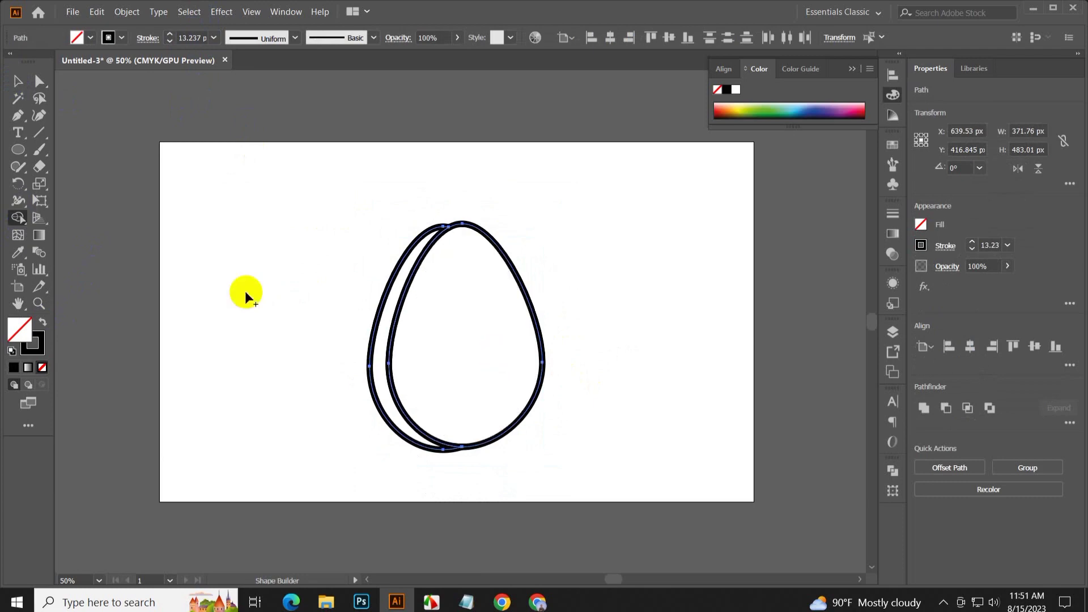
left_click(389, 246)
scroll(389, 246, "up", 1)
scroll(452, 298, "right", 1)
- Draw a curved stem with the Pen tool, rising from the egg's top up and right
scroll(451, 299, "up", 1)
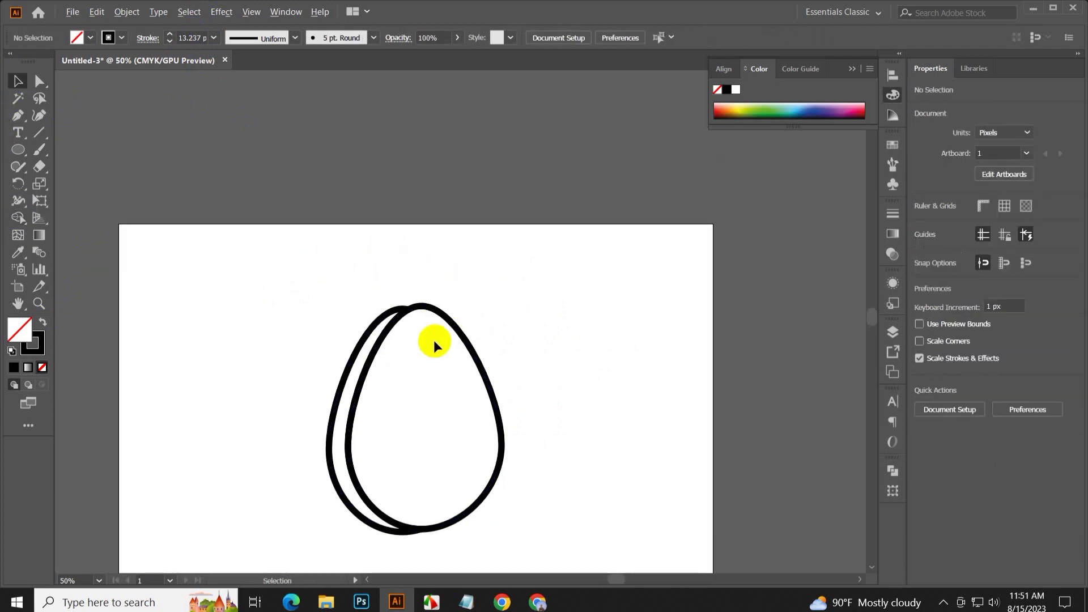
key("ctrl+equal")
key("ctrl+minus")
key("ctrl+minus")
key("ctrl+equal")
key("ctrl+equal")
key("ctrl+equal")
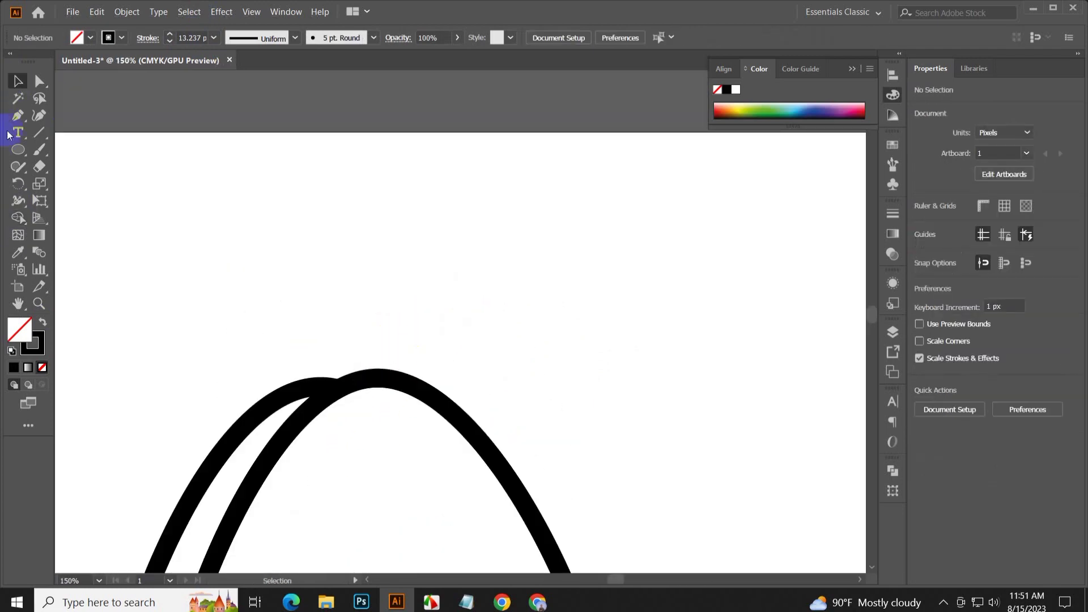
key("p")
scroll(360, 338, "down", 1)
left_click(436, 191)
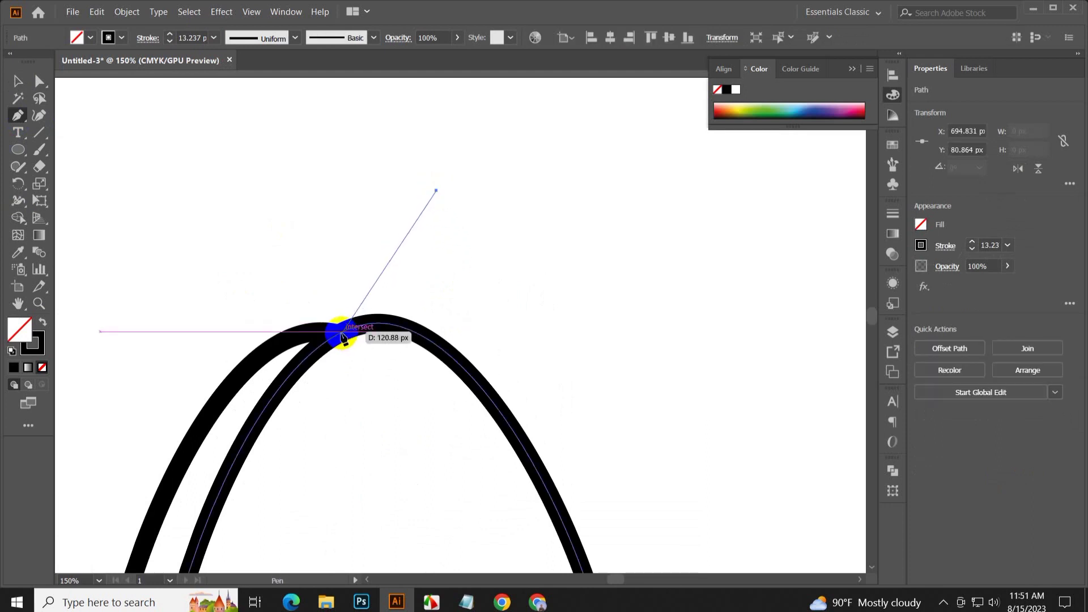
left_click_drag(338, 334, 337, 373)
left_click(17, 81)
- Give the stem a Round Cap in the Stroke options
left_click(387, 164)
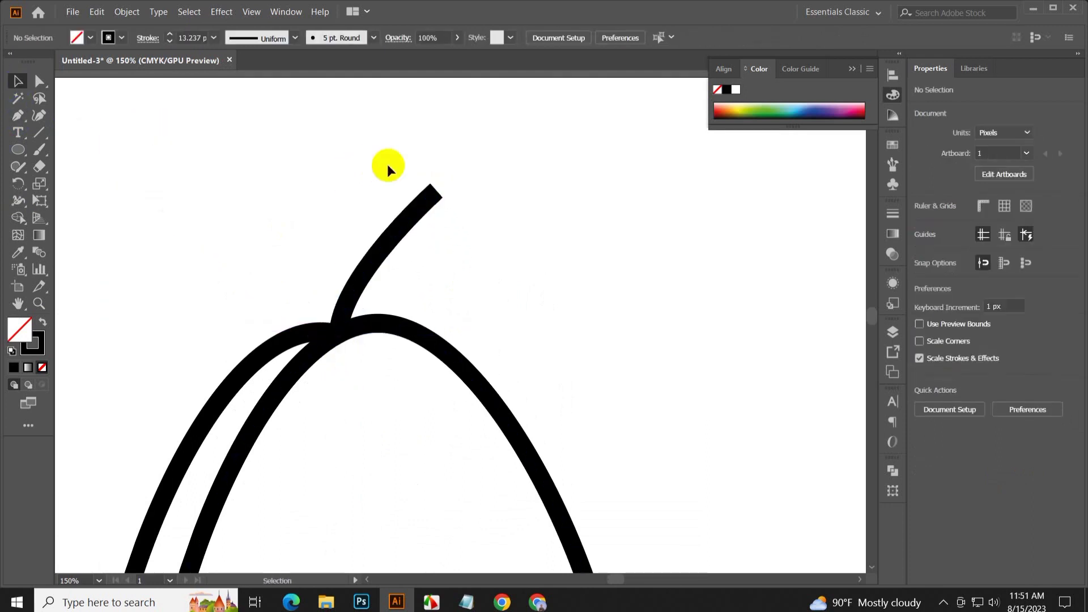
left_click(389, 238)
left_click(944, 249)
left_click(865, 283)
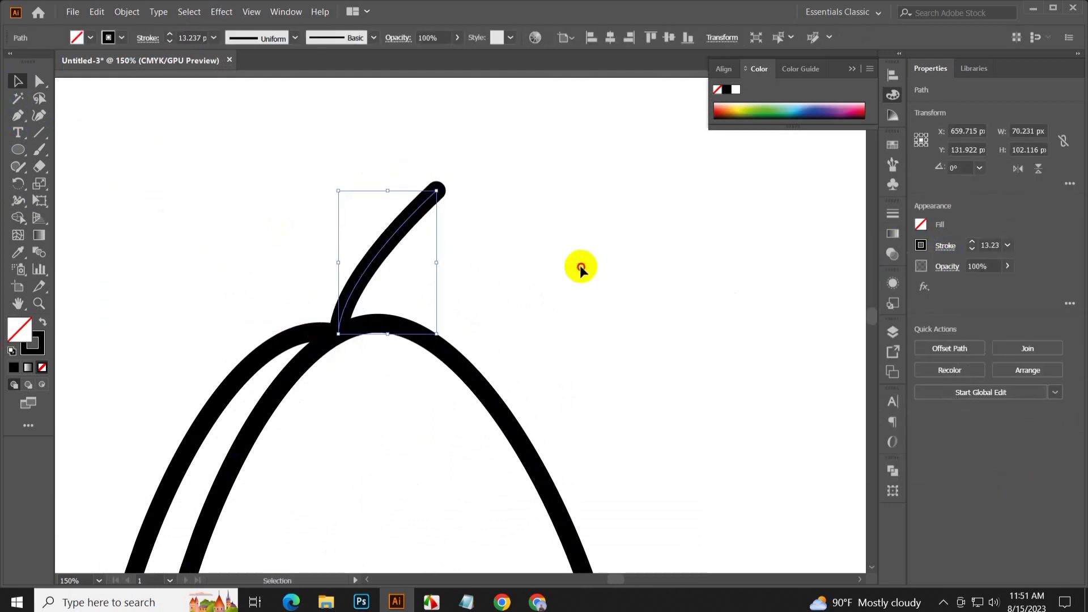
left_click(337, 204)
left_click(17, 148)
- Draw an outlined ellipse right of the stem with a 12 pt stroke
scroll(511, 255, "up", 1)
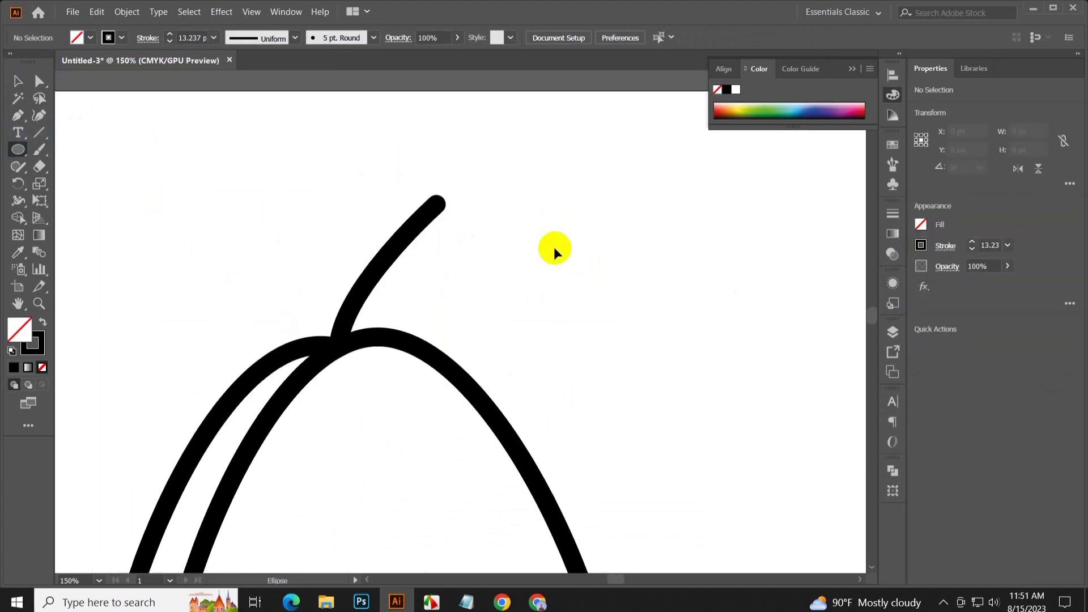
scroll(544, 247, "right", 2)
mouse_move(475, 232)
left_mouse_down()
mouse_move(787, 365)
mouse_move(781, 384)
left_mouse_up()
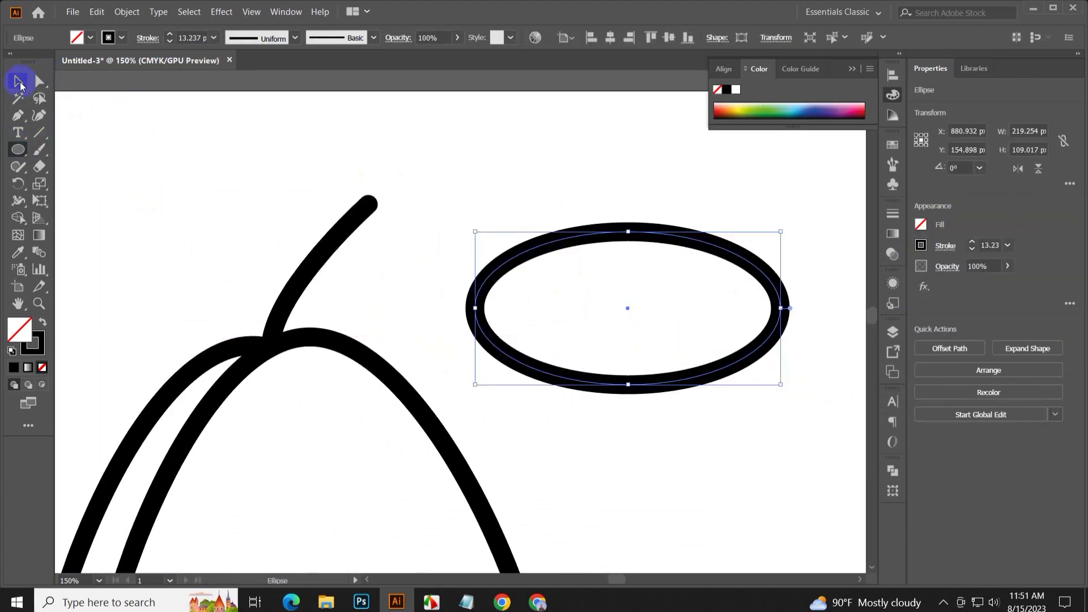
type("12")
key("Return")
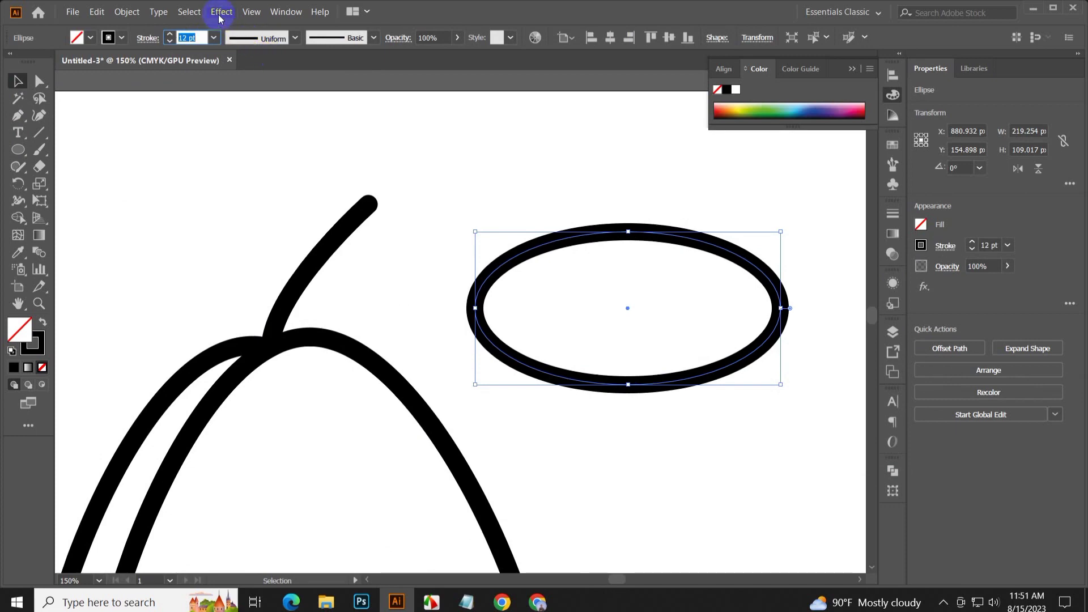
- Apply an Arc warp (bend -29%, horizontal -27%) to bend the ellipse into a leaf
left_click(221, 12)
left_click(425, 223)
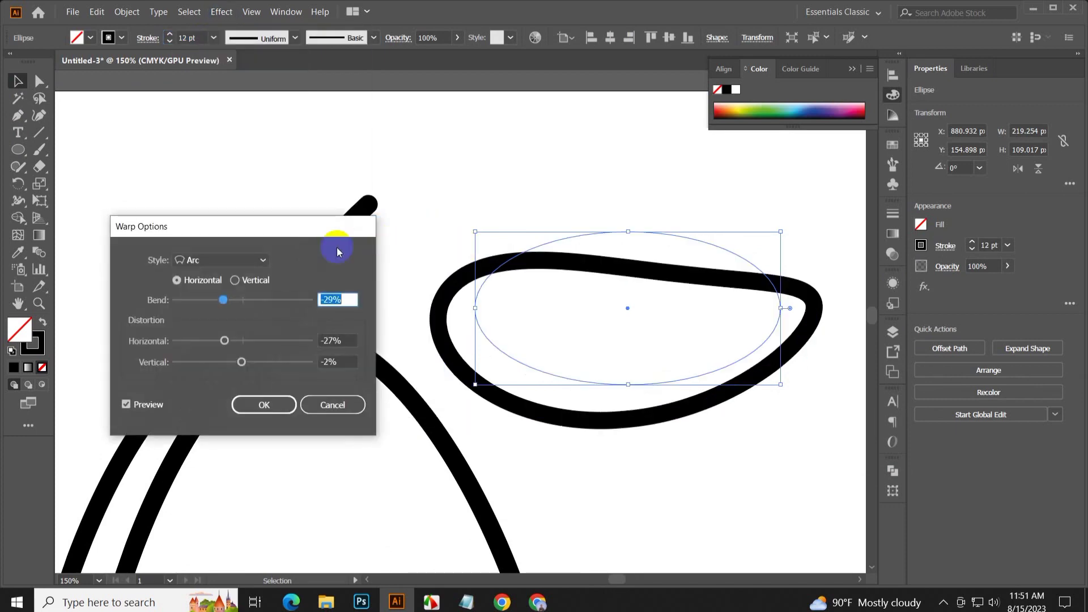
left_click(271, 410)
left_click(454, 202)
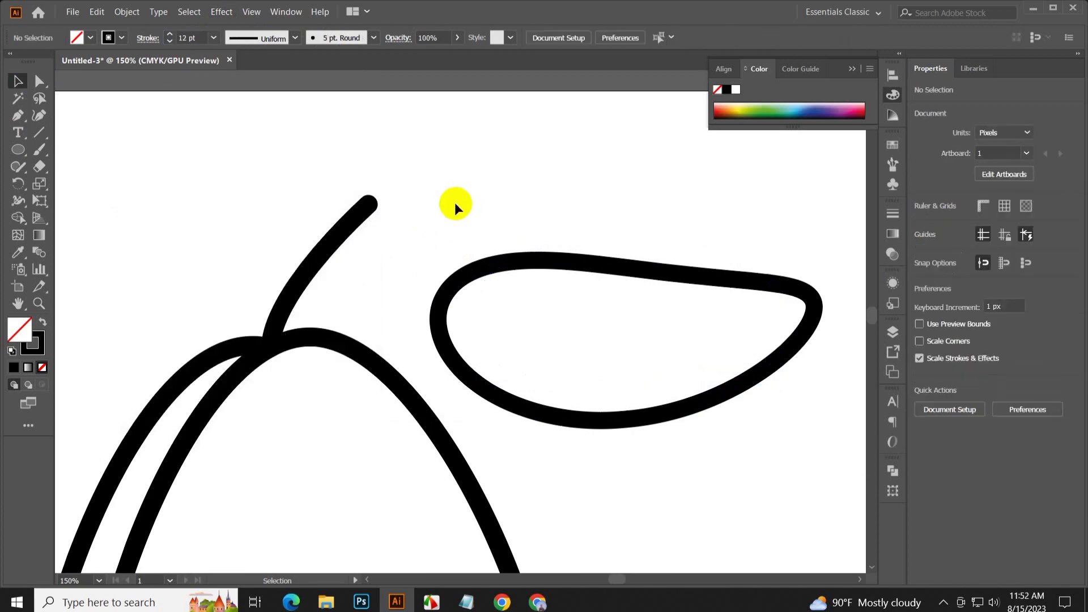
left_click(453, 266)
left_click(127, 11)
- Expand the warped leaf into a path and move it up and left toward the stem
left_click(218, 170)
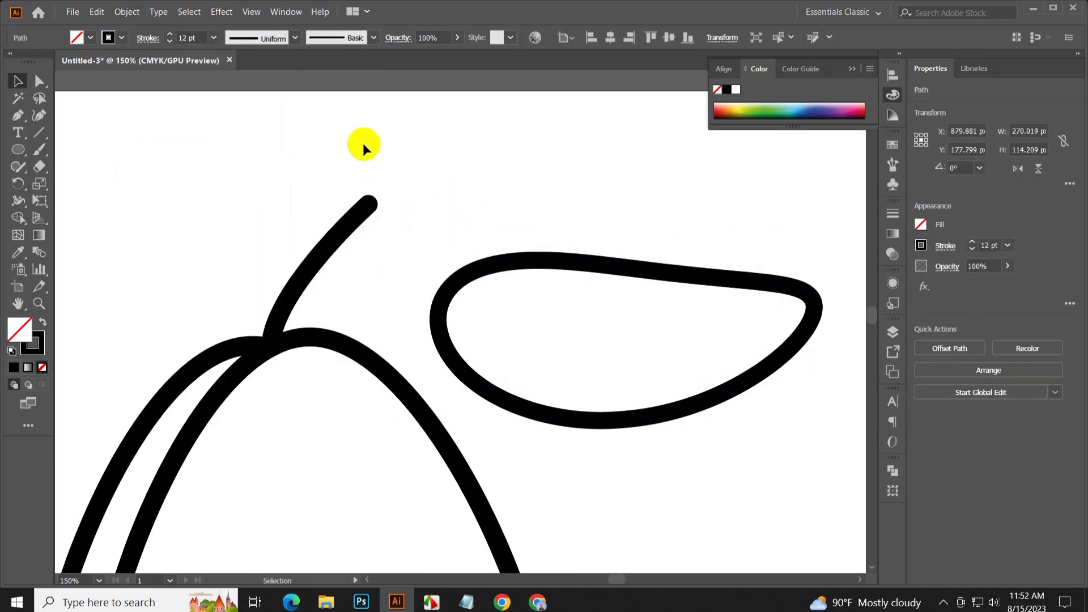
left_click(363, 143)
left_click_drag(636, 262, 622, 226)
left_click(212, 206)
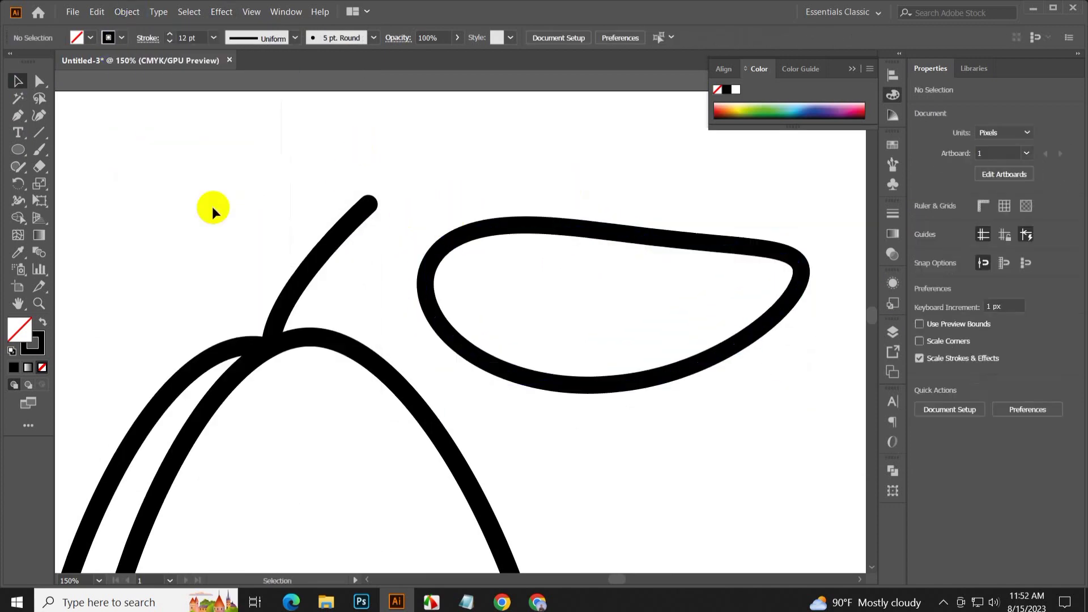
- Draw a curved centre vein across the leaf with a tapered width profile
left_click(17, 117)
left_click(425, 283)
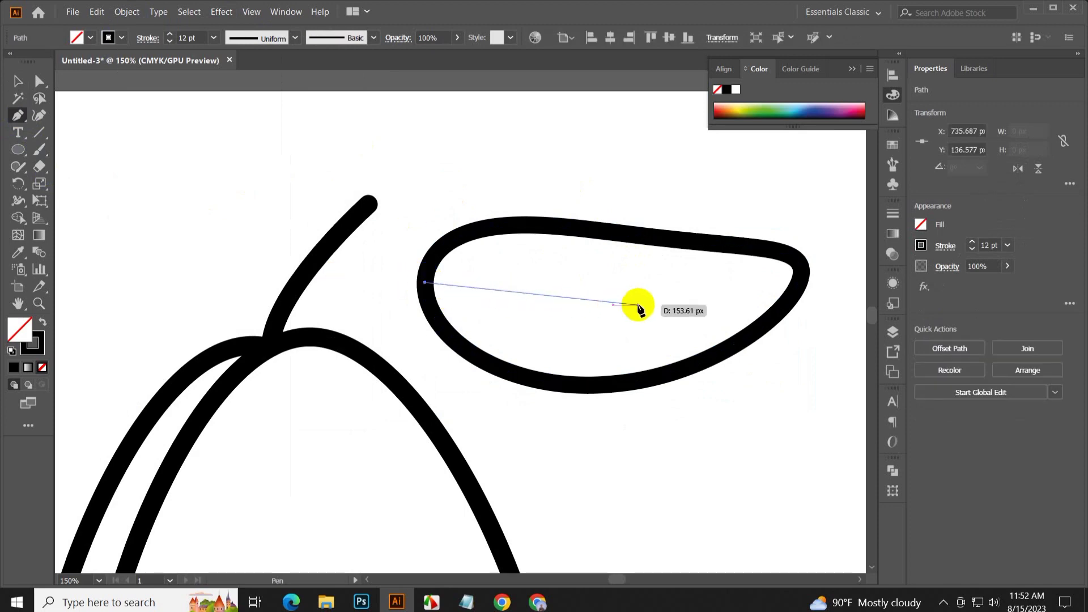
left_click_drag(667, 296, 808, 261)
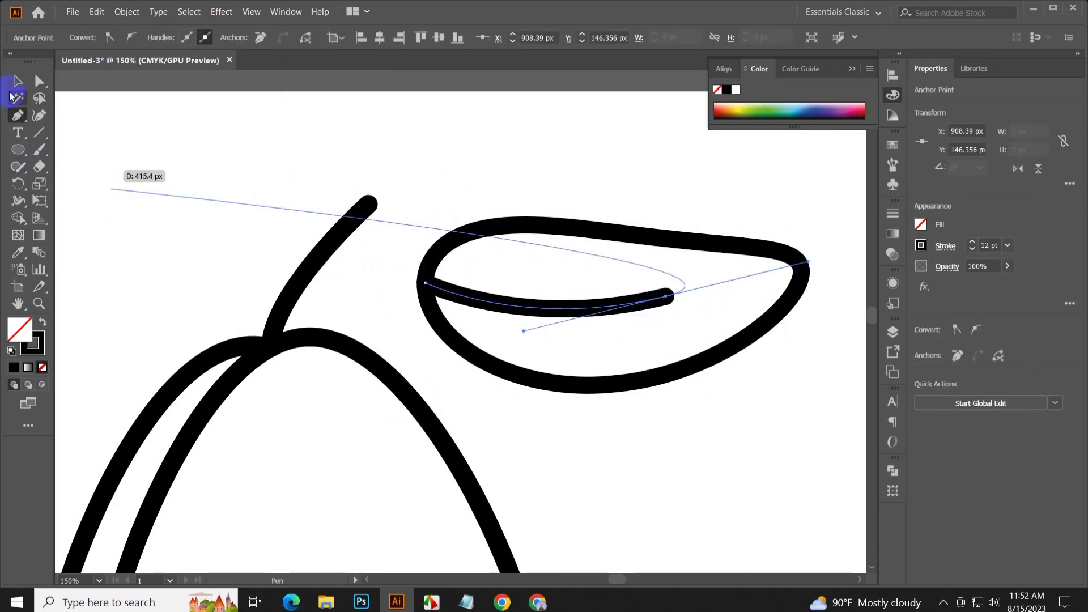
left_click(12, 84)
left_click(578, 312)
left_click(259, 38)
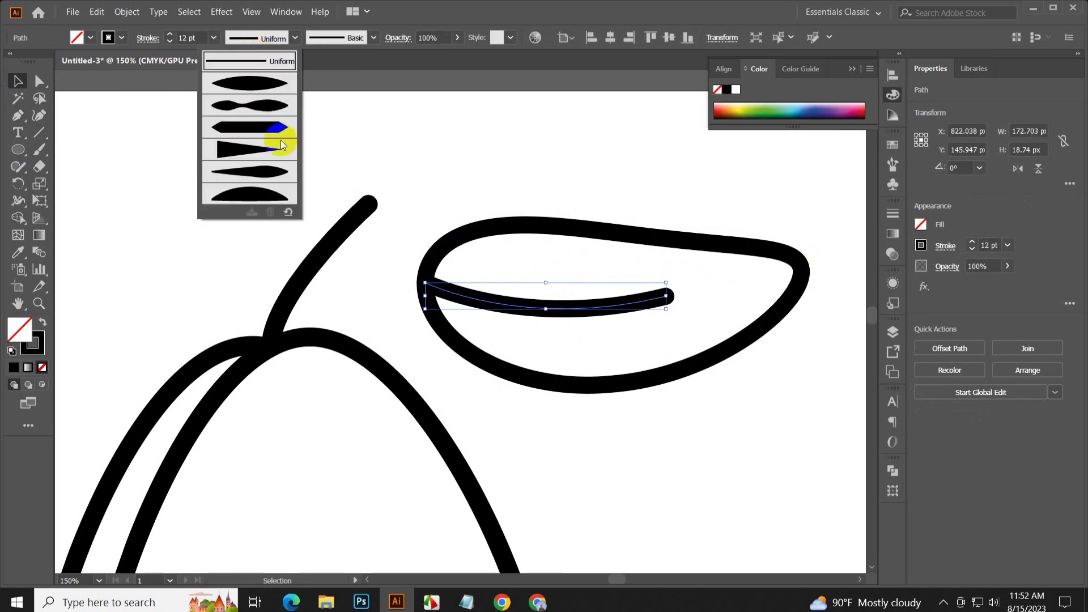
left_click(281, 145)
left_click(240, 153)
left_click(17, 134)
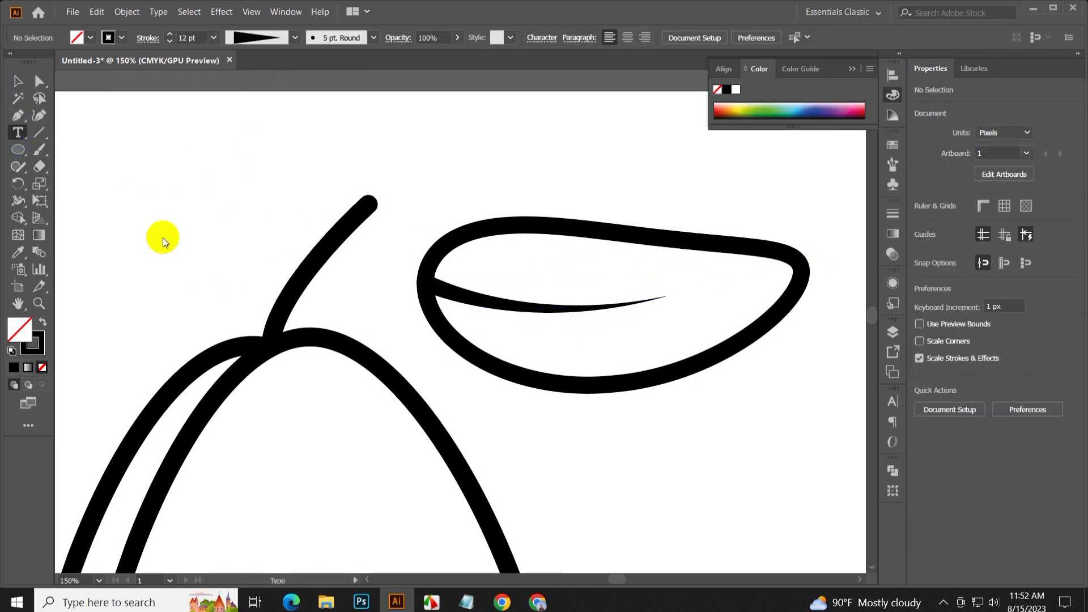
- Draw a closed curved twig shape from the stem toward the leaf's base
left_click(19, 116)
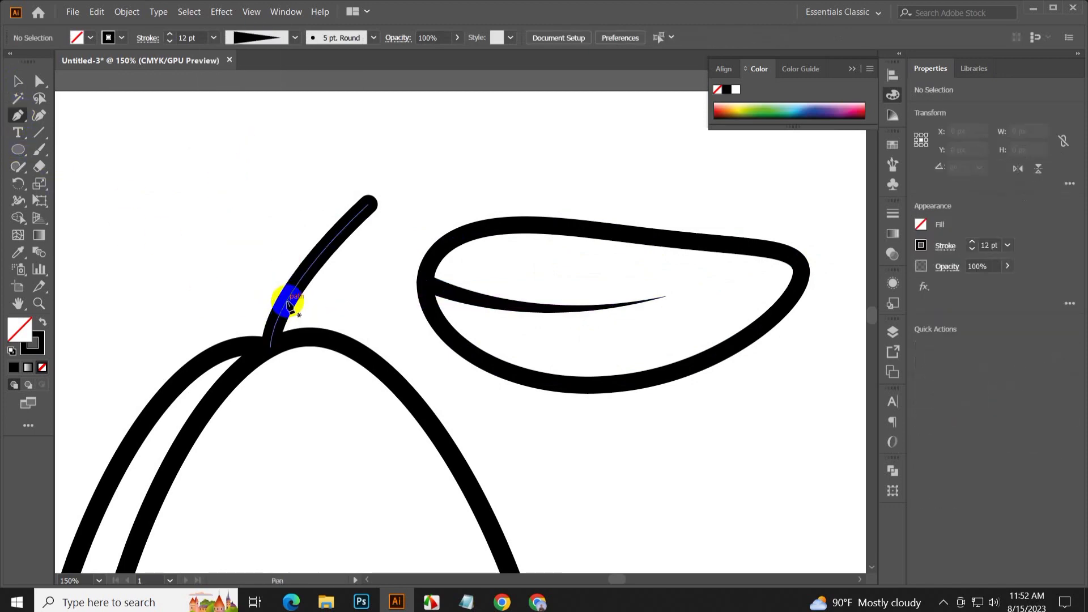
left_click(308, 270)
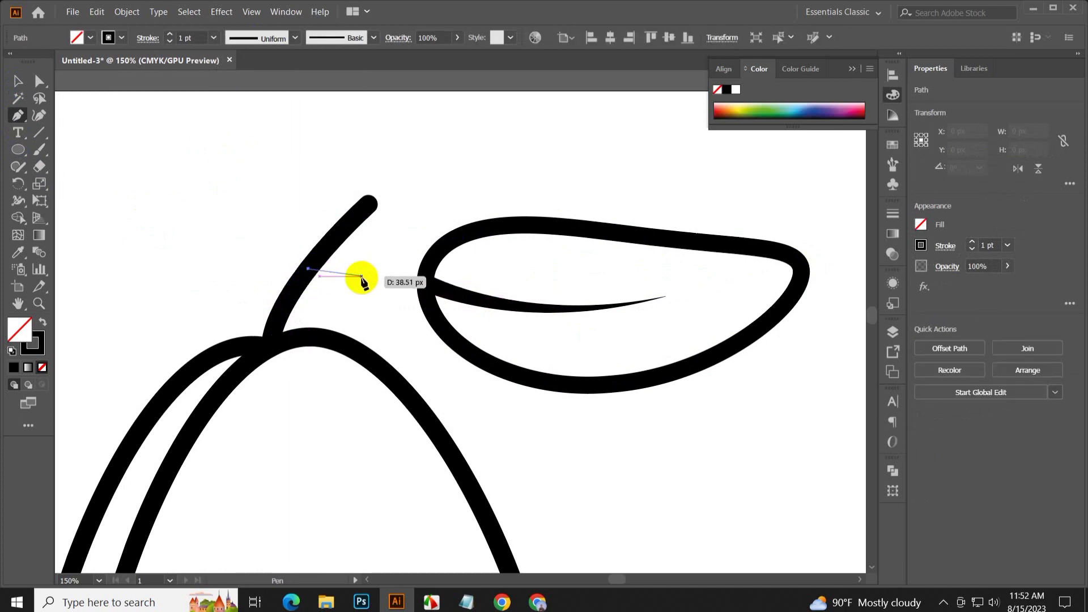
left_click(439, 286)
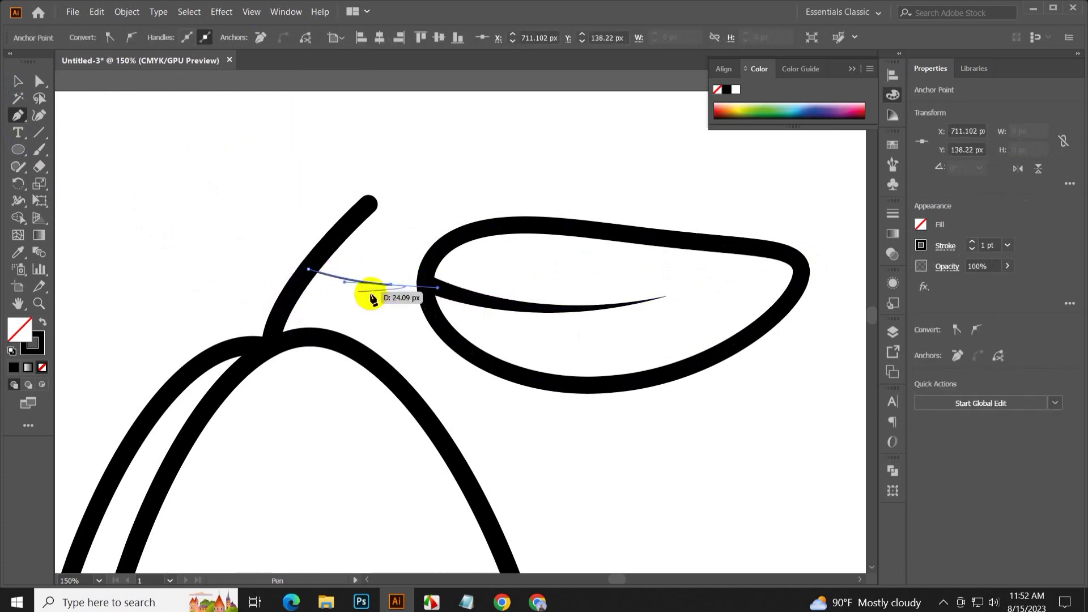
scroll(373, 300, "up", 1)
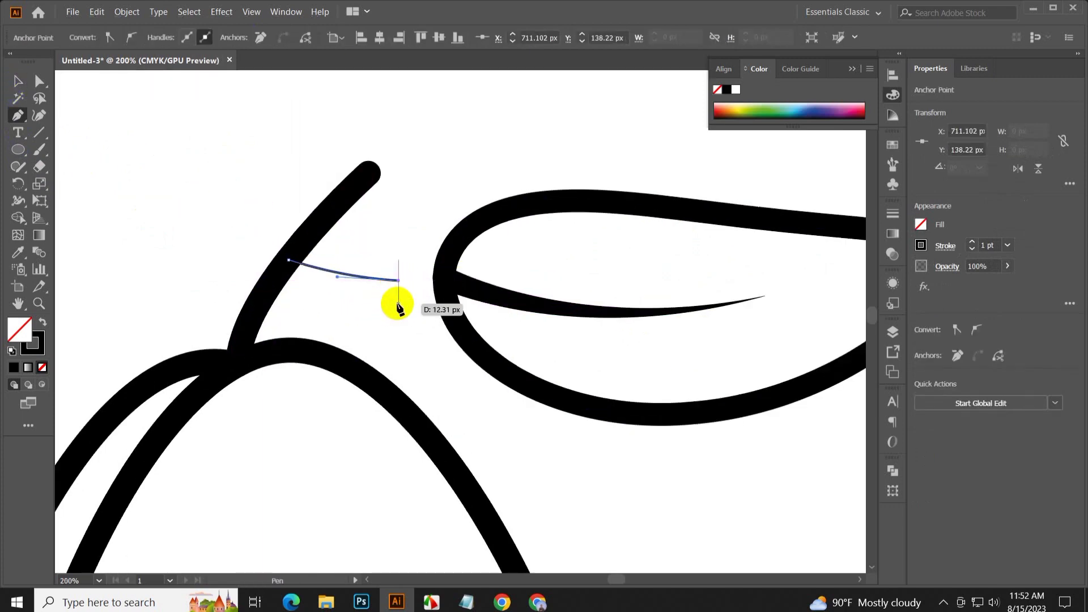
left_click_drag(376, 294, 379, 305)
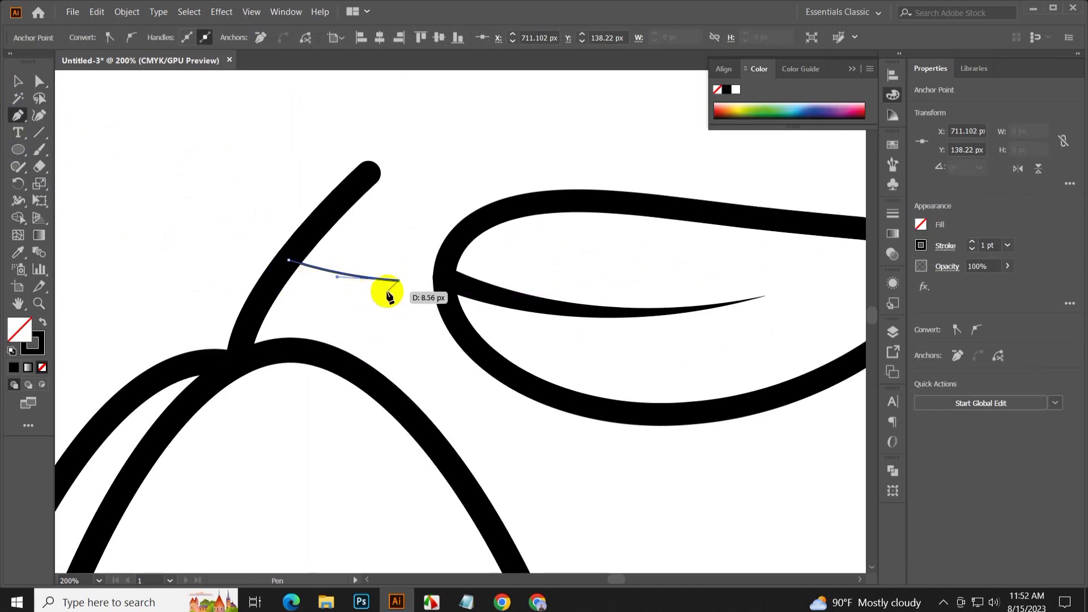
left_click_drag(270, 279, 293, 267)
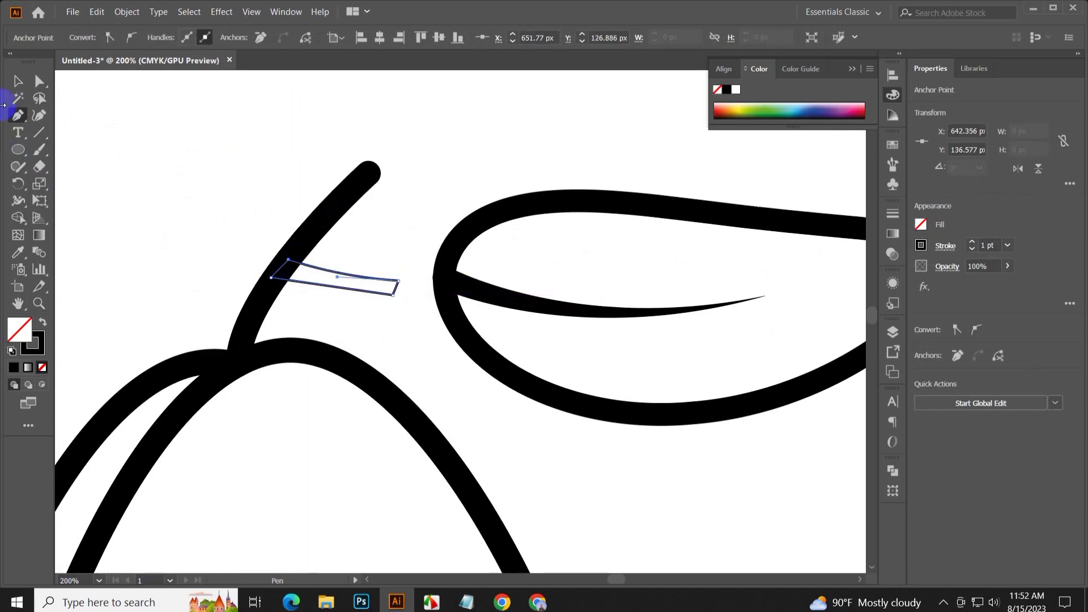
- Round the twig's pointed right corner and make it solid black by swapping fill and stroke
left_click(40, 84)
scroll(365, 262, "up", 1)
scroll(365, 262, "up", 3)
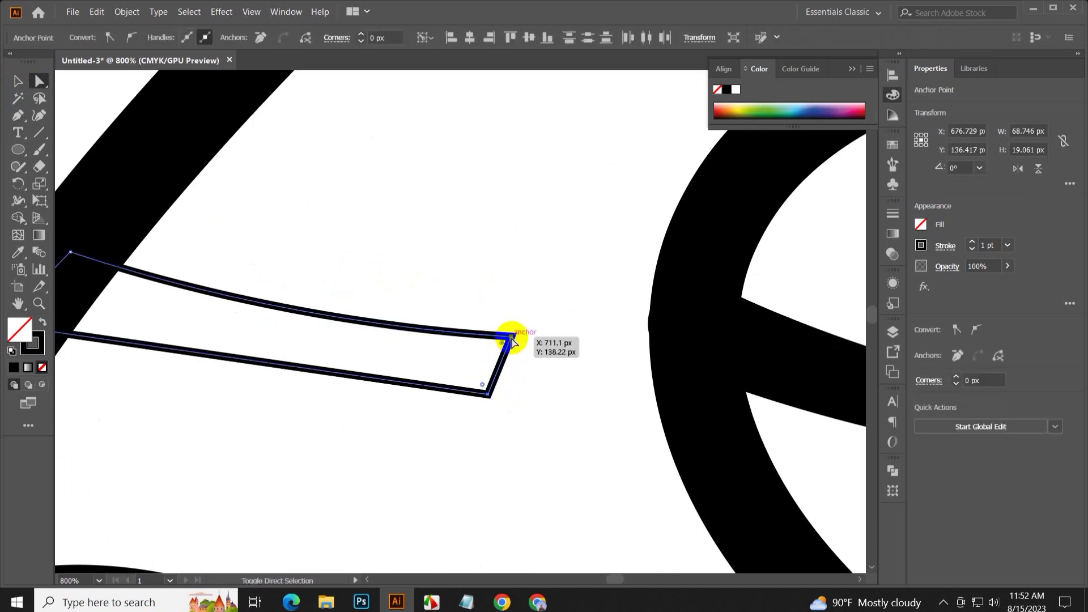
left_click_drag(499, 346, 444, 342)
left_click(404, 305)
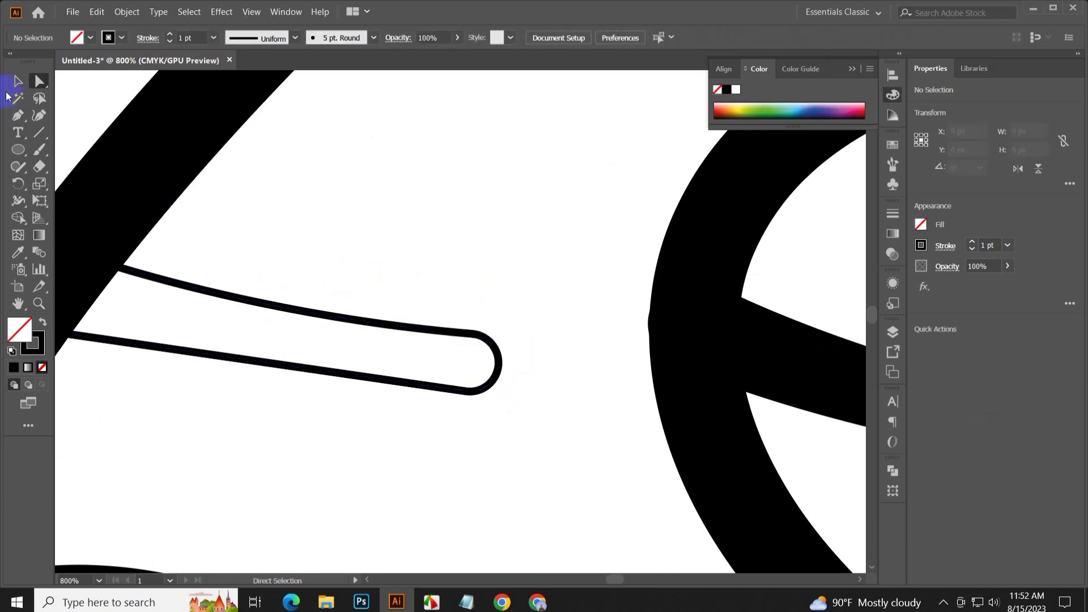
key("v")
left_click(397, 319)
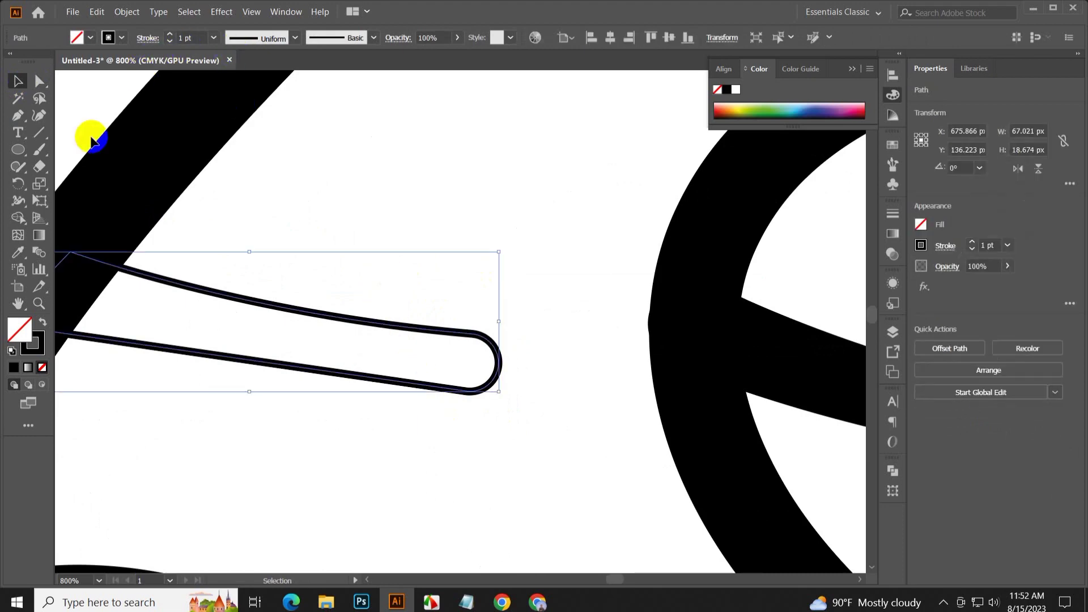
left_click(43, 323)
- Move the leaf left so it meets the twig
scroll(469, 264, "down", 2)
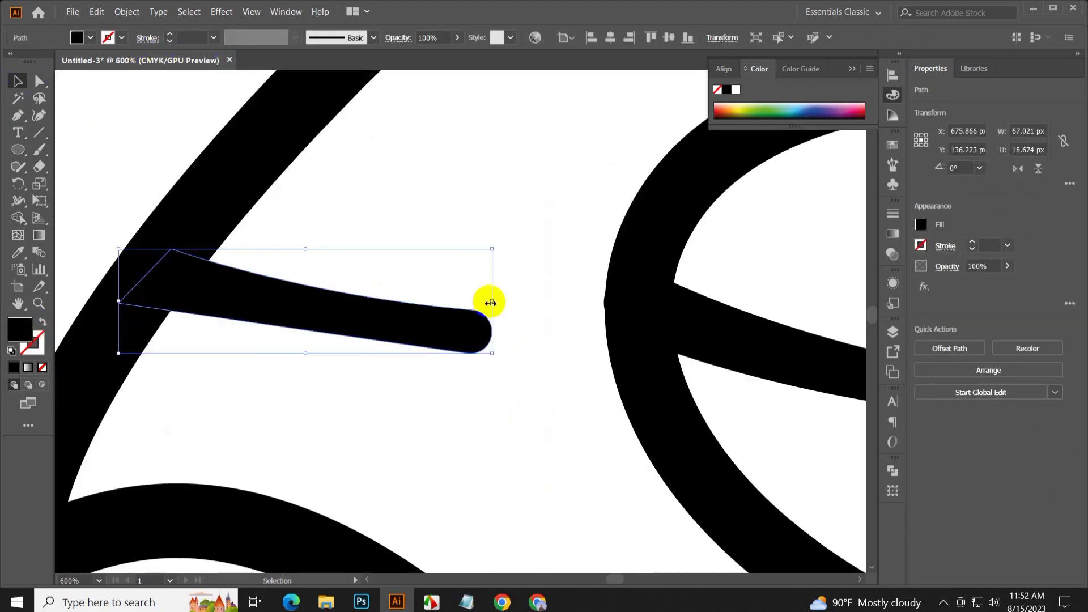
scroll(491, 330, "down", 1)
scroll(454, 373, "down", 1)
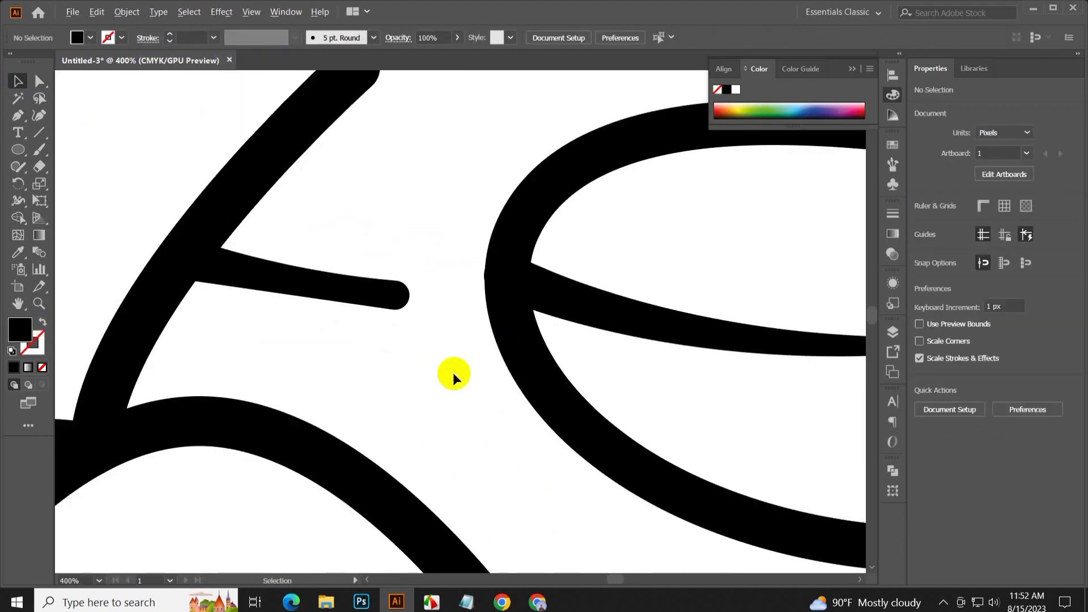
scroll(451, 295, "down", 1)
left_click(511, 367)
left_click_drag(511, 366, 455, 366)
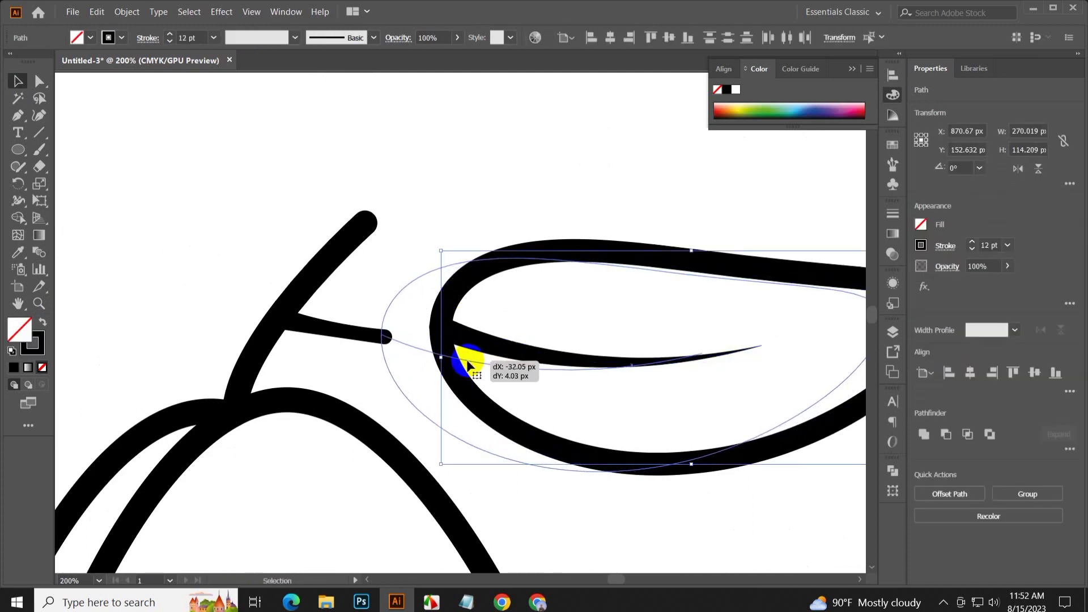
scroll(567, 442, "down", 2)
left_click(666, 507)
scroll(666, 504, "down", 2)
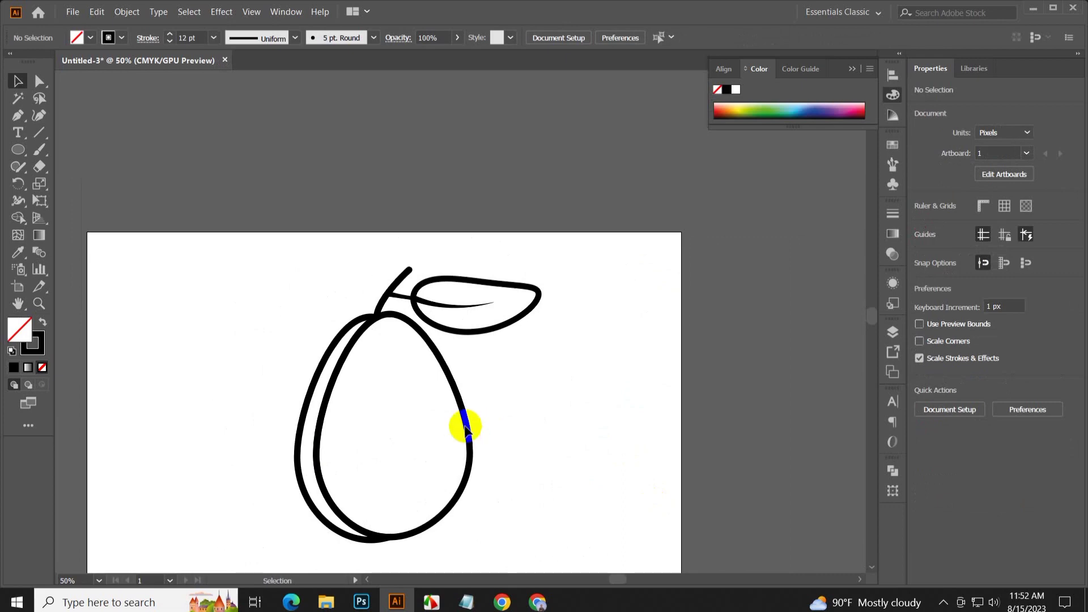
- Draw a narrow oval pit inside the avocado body and reposition it
left_click(18, 151)
left_click_drag(19, 152, 78, 170)
scroll(328, 360, "down", 2)
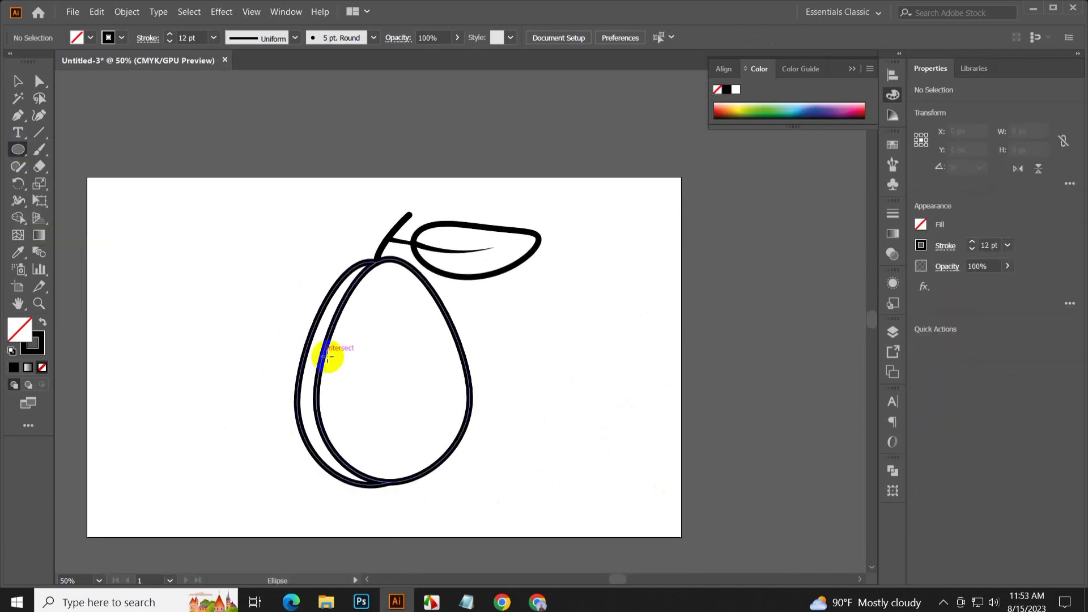
mouse_move(364, 374)
left_mouse_down()
mouse_move(405, 476)
mouse_move(429, 422)
mouse_move(375, 413)
left_mouse_up()
left_click(18, 81)
left_click(175, 252)
left_click(369, 404)
scroll(234, 324, "down", 1)
- Select all artwork and expand the stroked outlines into filled shapes
key("ctrl+a")
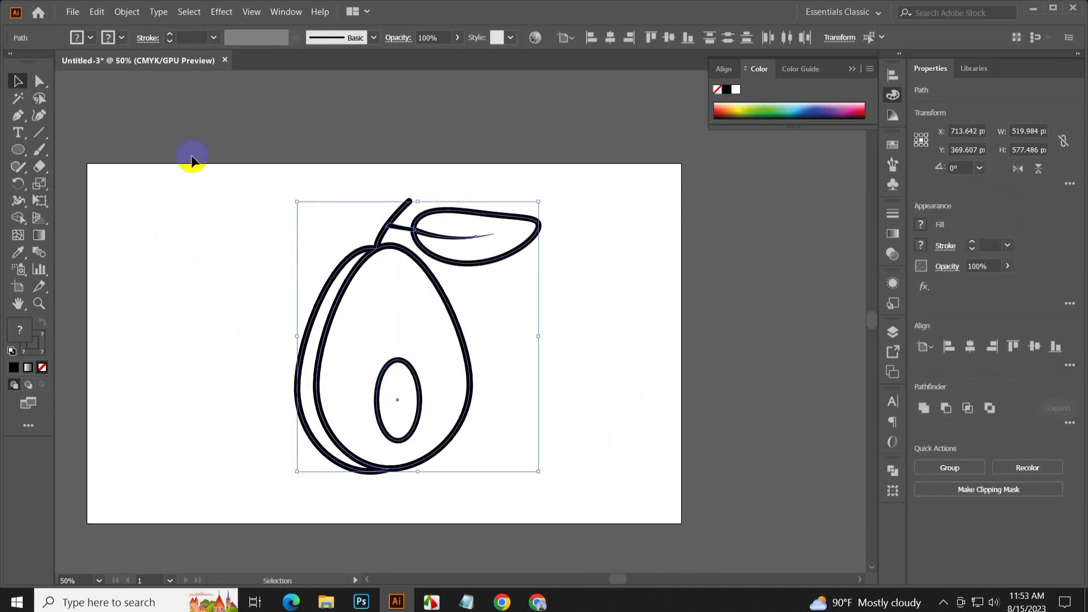
left_click(125, 12)
left_click(195, 170)
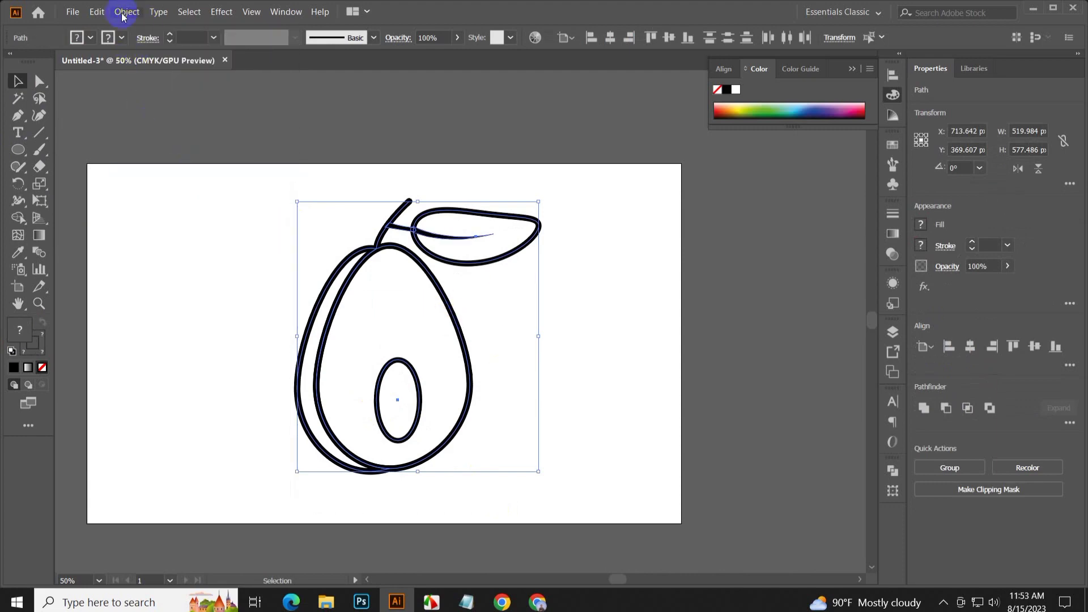
left_click(595, 514)
key("ctrl+a")
left_click(126, 11)
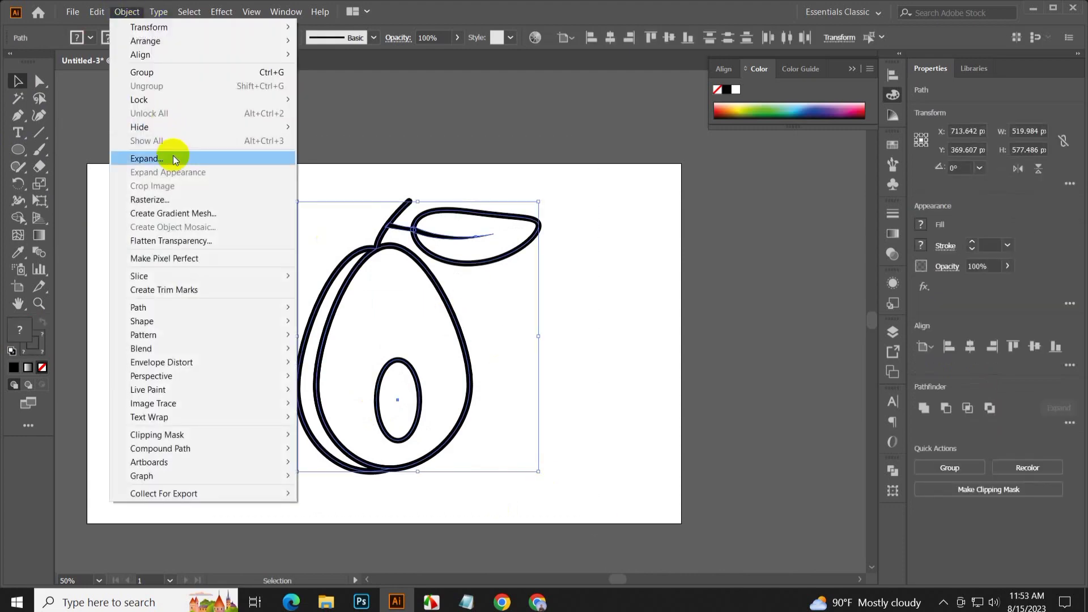
left_click(167, 153)
left_click(520, 383)
left_click(587, 366)
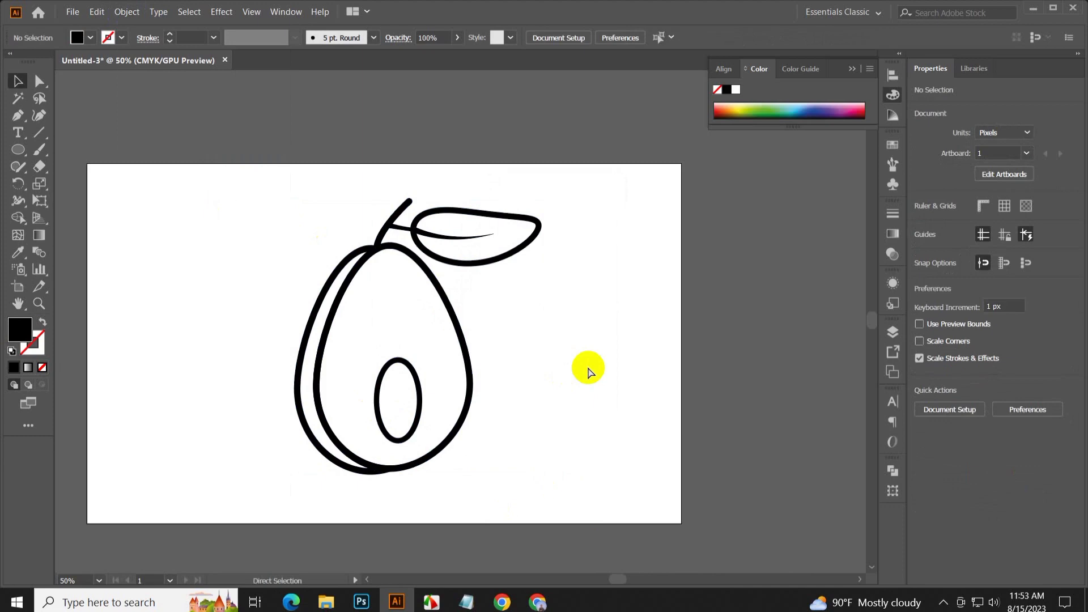
key("ctrl+a")
- Fill the outer avocado rind with dark green
left_click(587, 366)
left_click(454, 311)
left_click(510, 316)
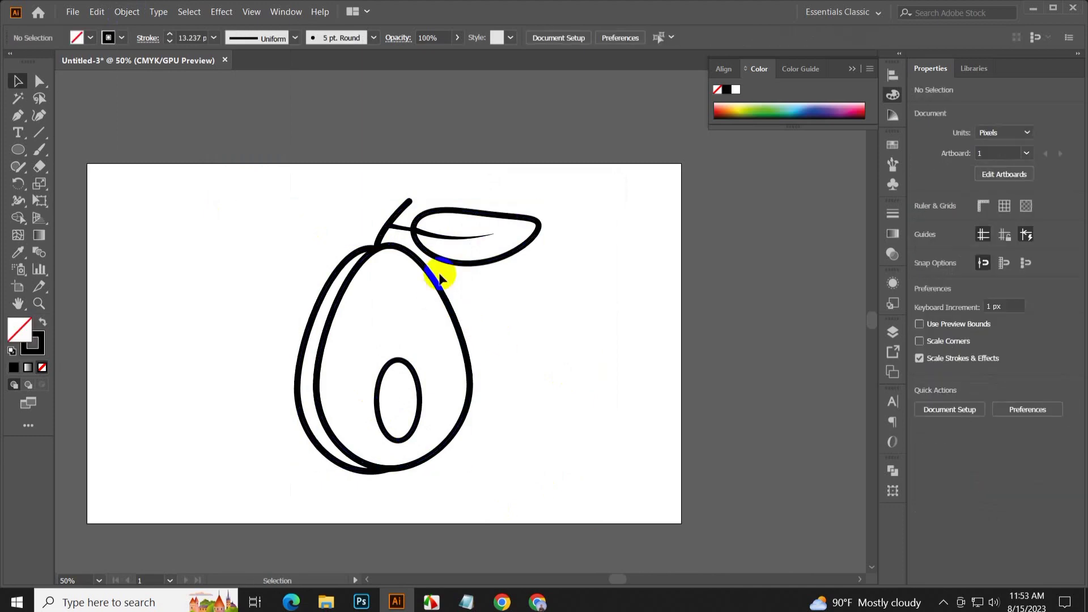
left_click(463, 214)
left_click(477, 365)
scroll(460, 371, "up", 1)
left_click(301, 385)
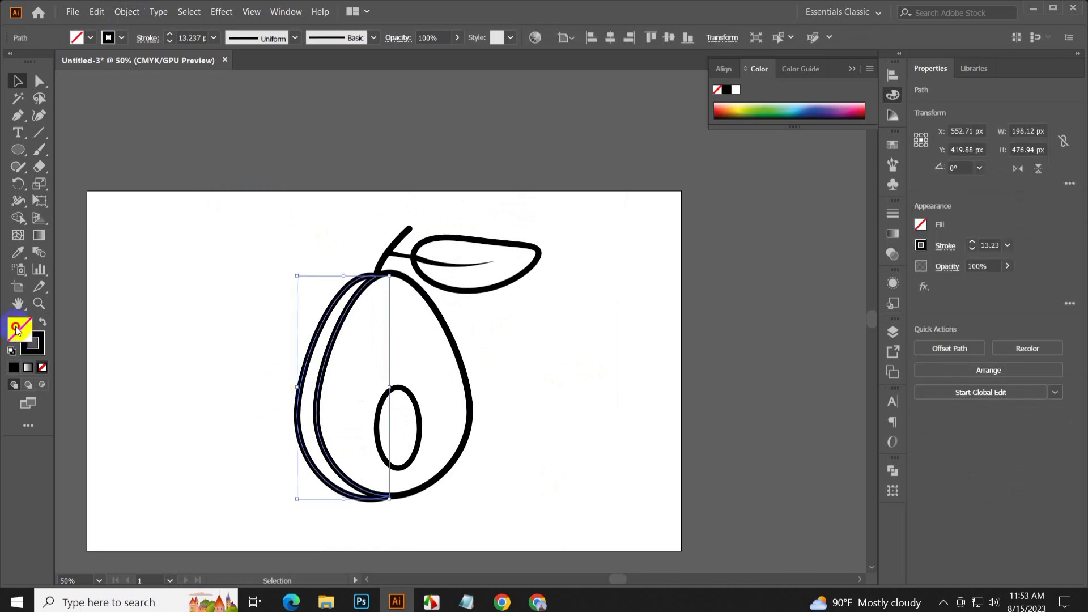
double_click(19, 329)
left_click_drag(840, 224, 842, 243)
left_click(815, 209)
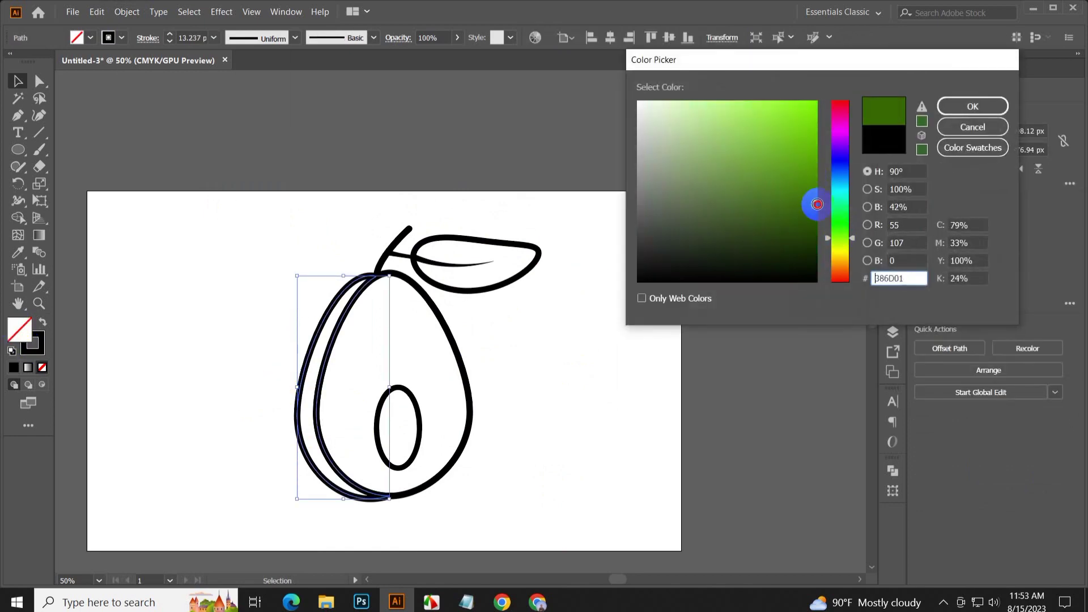
left_click(844, 226)
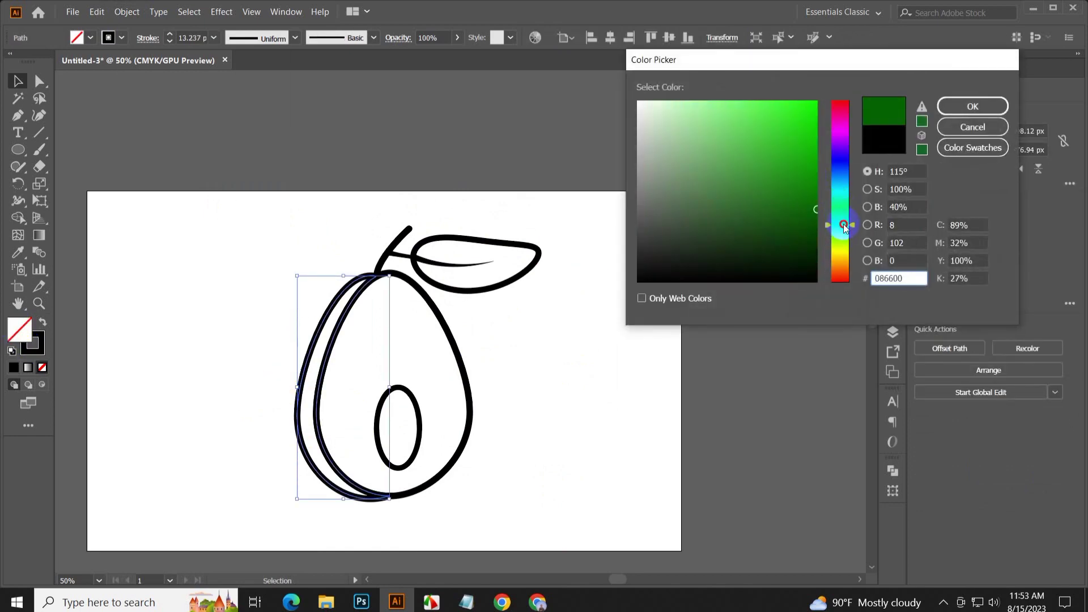
left_click(957, 108)
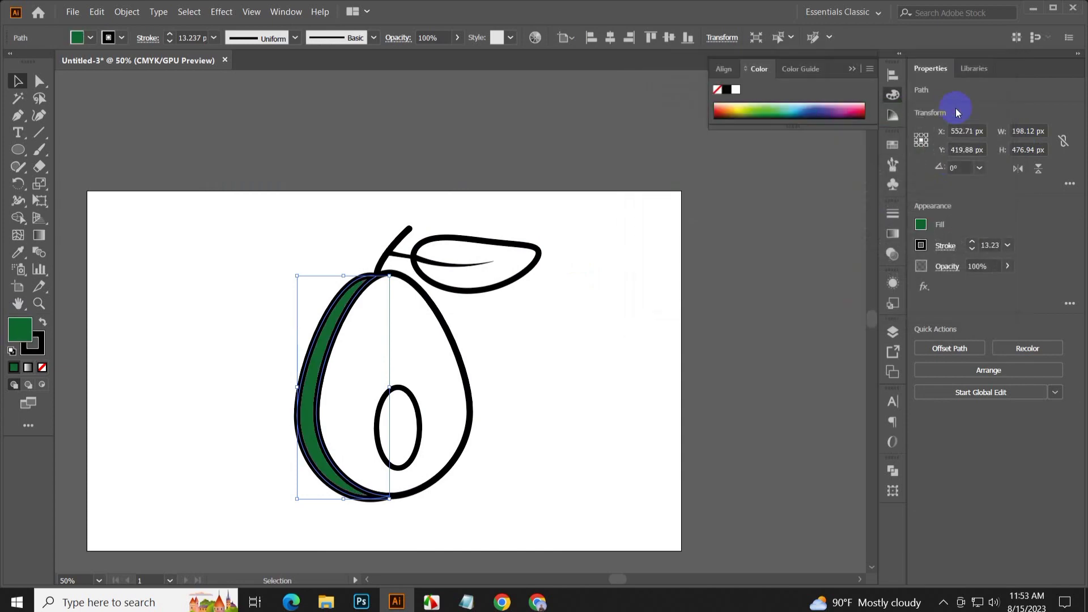
- Fill the avocado flesh with a pale yellow-green
left_click(789, 305)
scroll(411, 349, "down", 1)
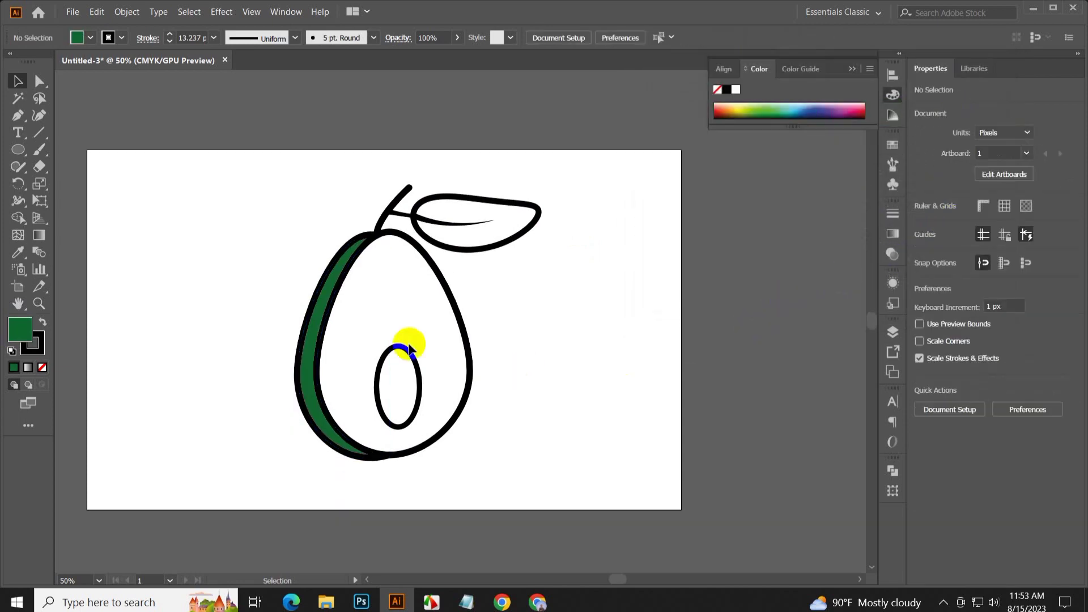
left_click(416, 250)
double_click(20, 329)
left_click(839, 256)
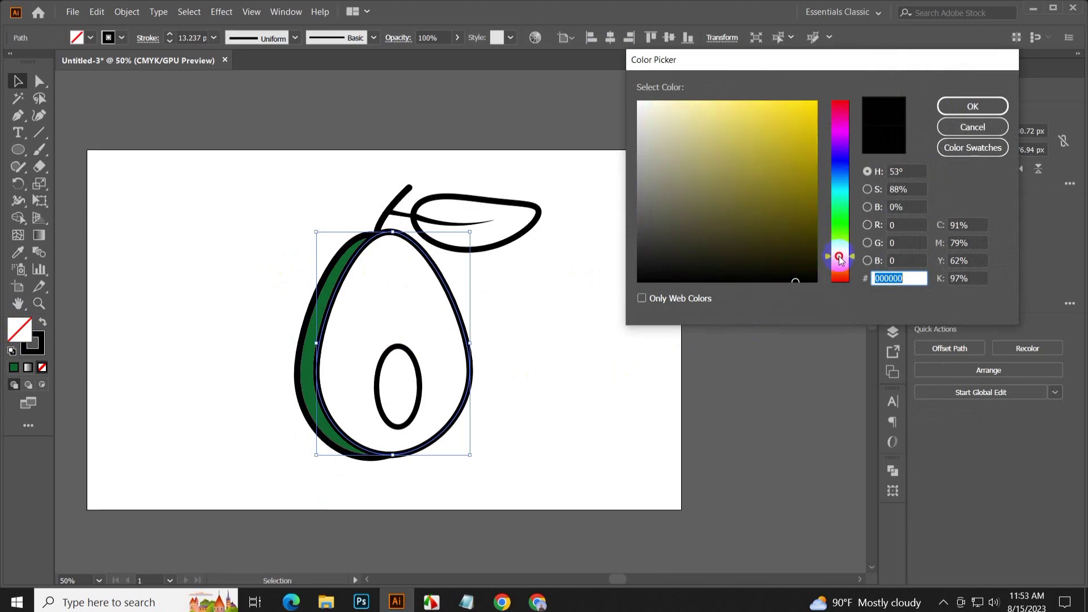
left_click_drag(841, 245, 840, 239)
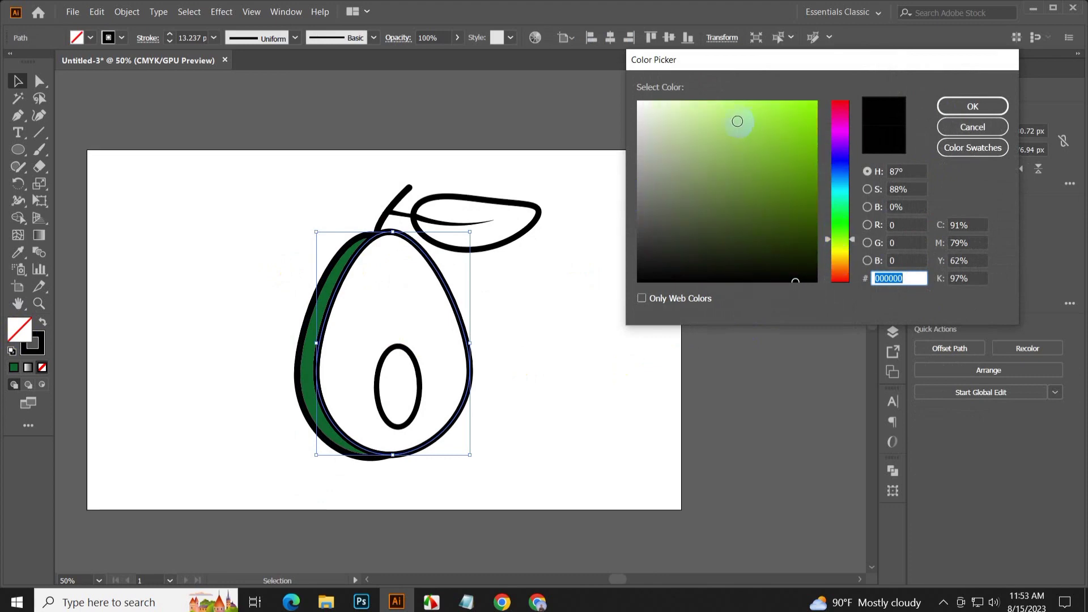
left_click(722, 99)
left_click(838, 247)
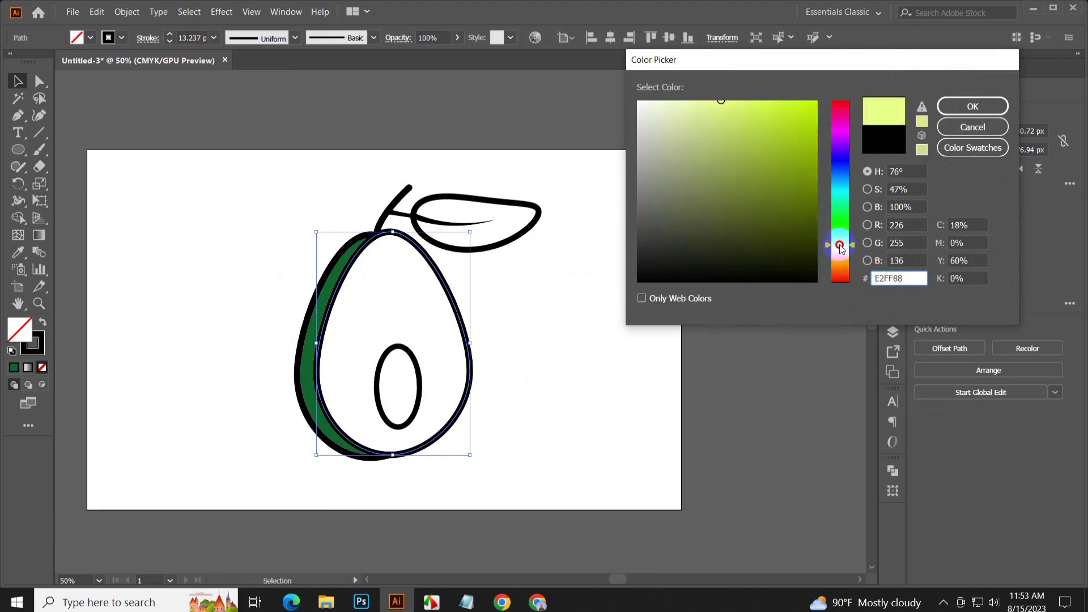
left_click(981, 113)
- Fill the oval pit with bright red
left_click(709, 311)
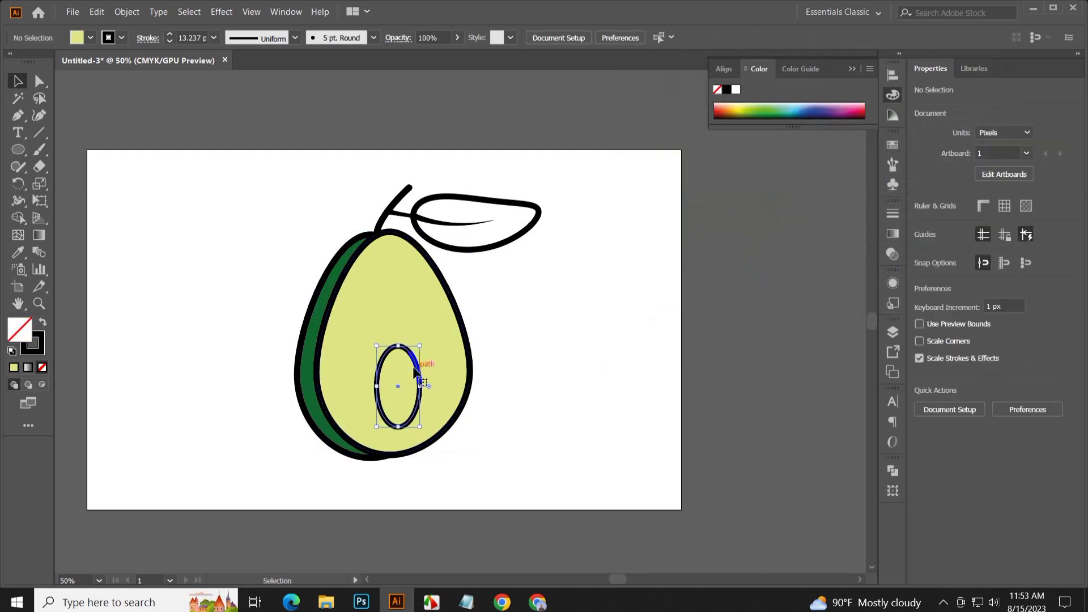
left_click(422, 383)
double_click(34, 342)
left_click(839, 115)
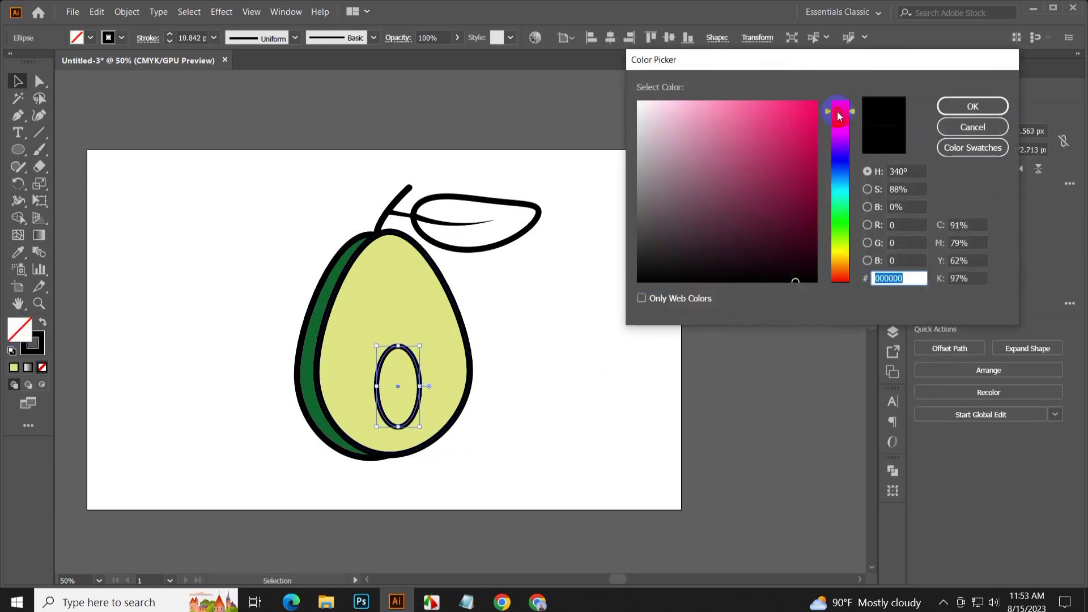
left_click(788, 103)
left_click(972, 106)
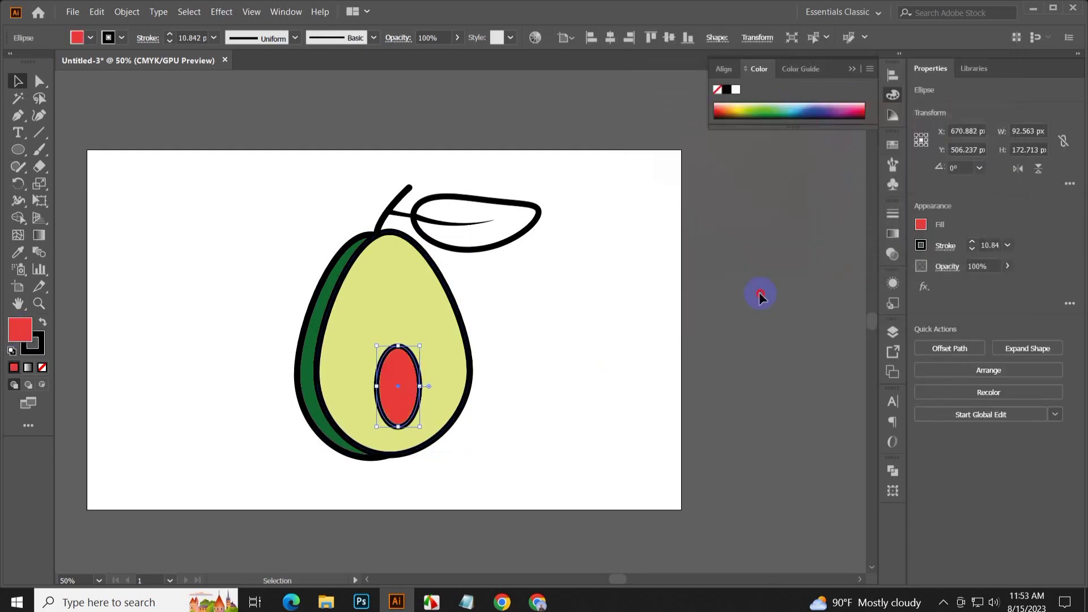
- Fill the leaf with a medium green
left_click(460, 284)
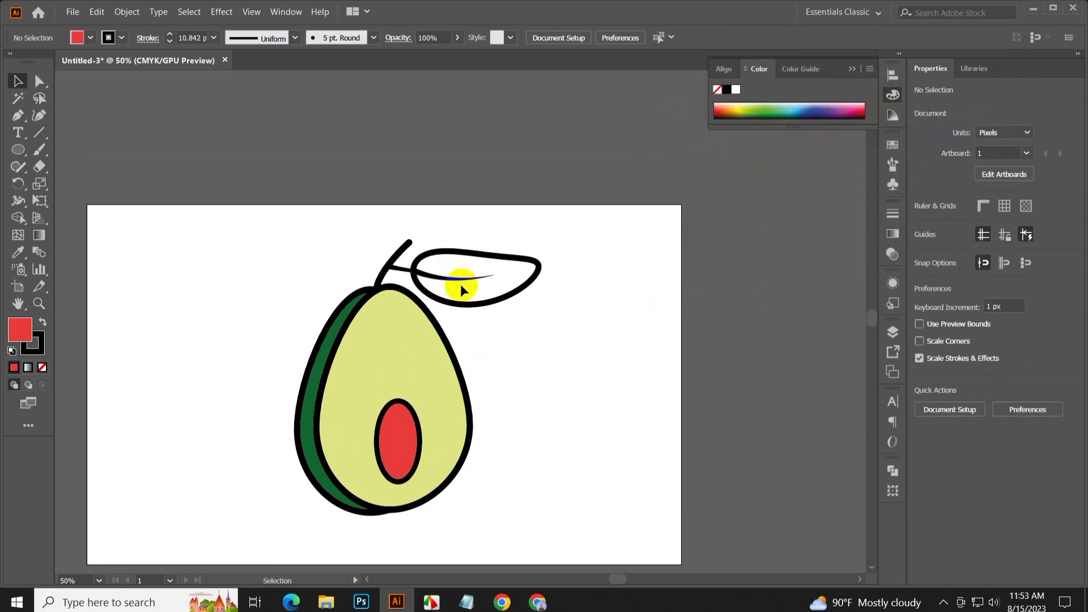
double_click(18, 334)
left_click(840, 229)
left_click(805, 149)
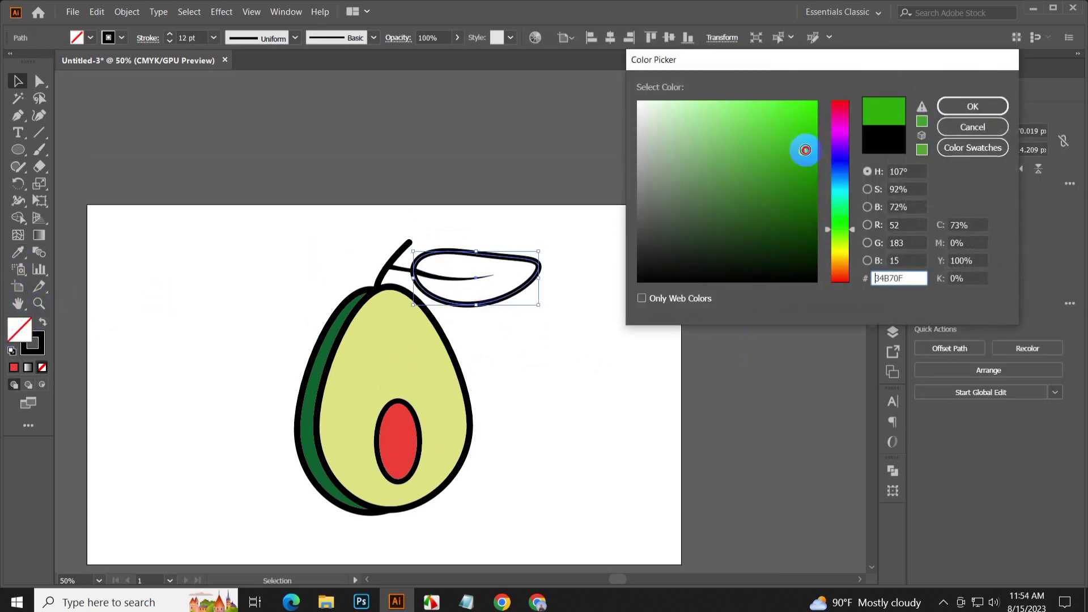
left_click(972, 106)
left_click(753, 351)
scroll(530, 384, "down", 2)
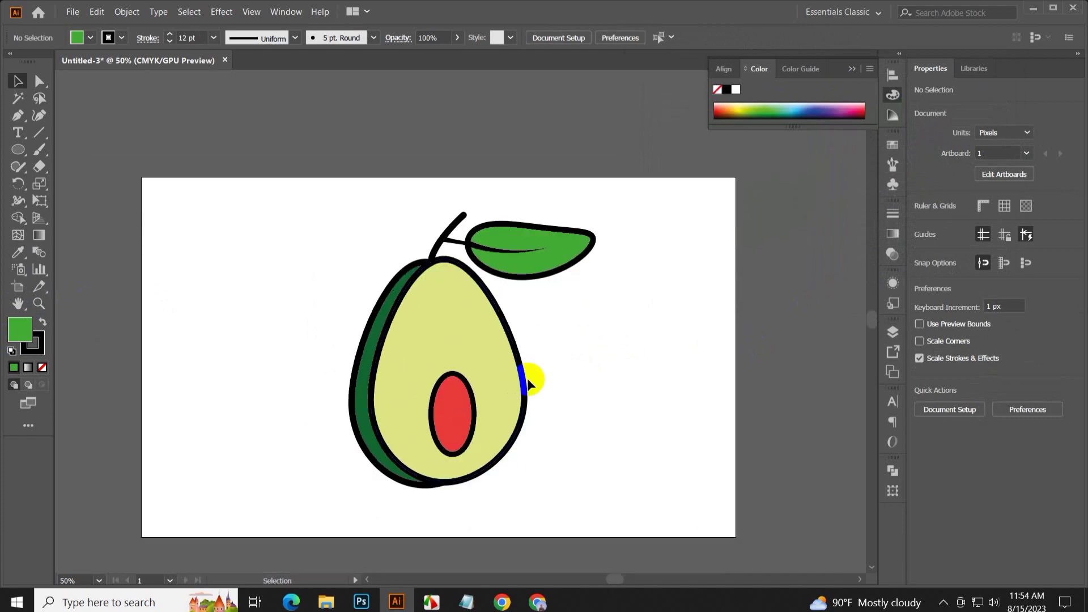
scroll(553, 387, "up", 2)
scroll(407, 331, "right", 1)
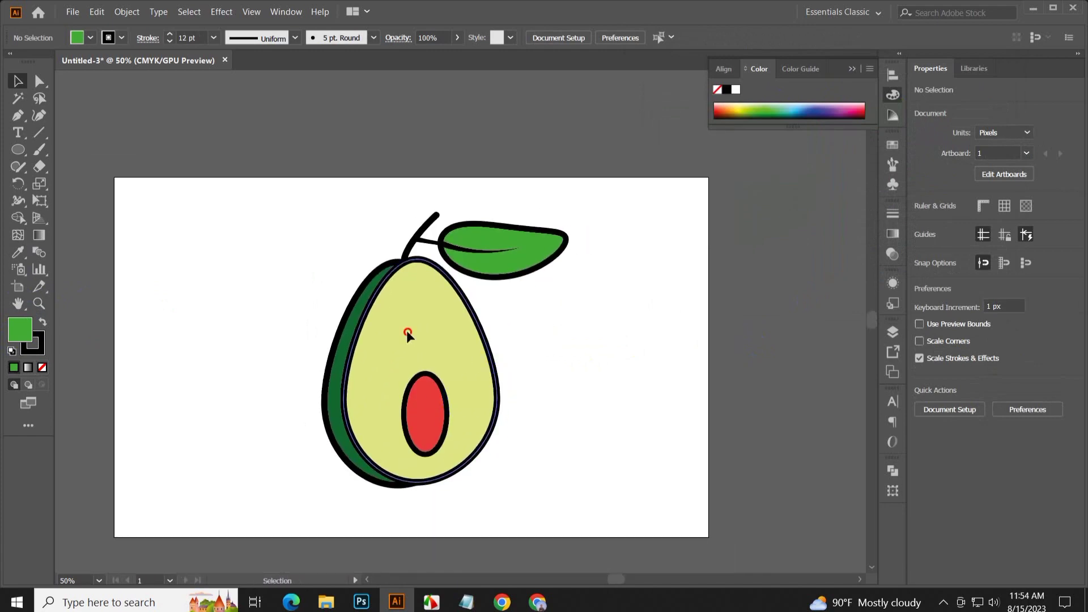
- Expand the whole avocado artwork so its strokes become filled shapes
left_click_drag(250, 150, 614, 518)
left_click(127, 12)
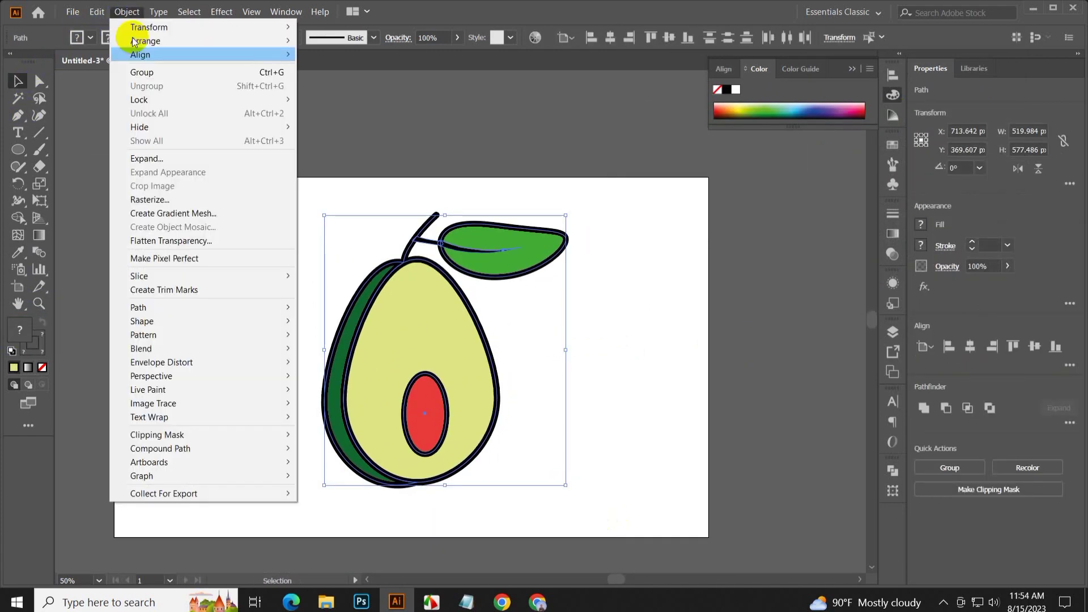
left_click(147, 158)
left_click(510, 381)
left_click(590, 363)
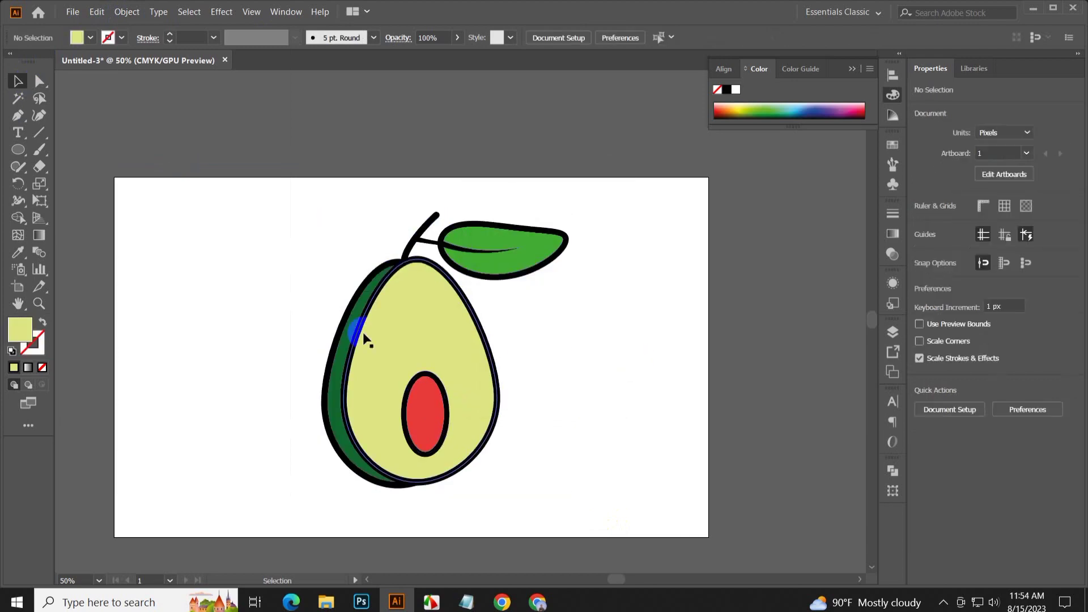
left_click(350, 366)
- Select all the expanded artwork and ungroup the avocado
scroll(346, 374, "up", 2)
left_click_drag(316, 389, 327, 402)
left_click(701, 284)
scroll(693, 298, "down", 1)
key("ctrl+a")
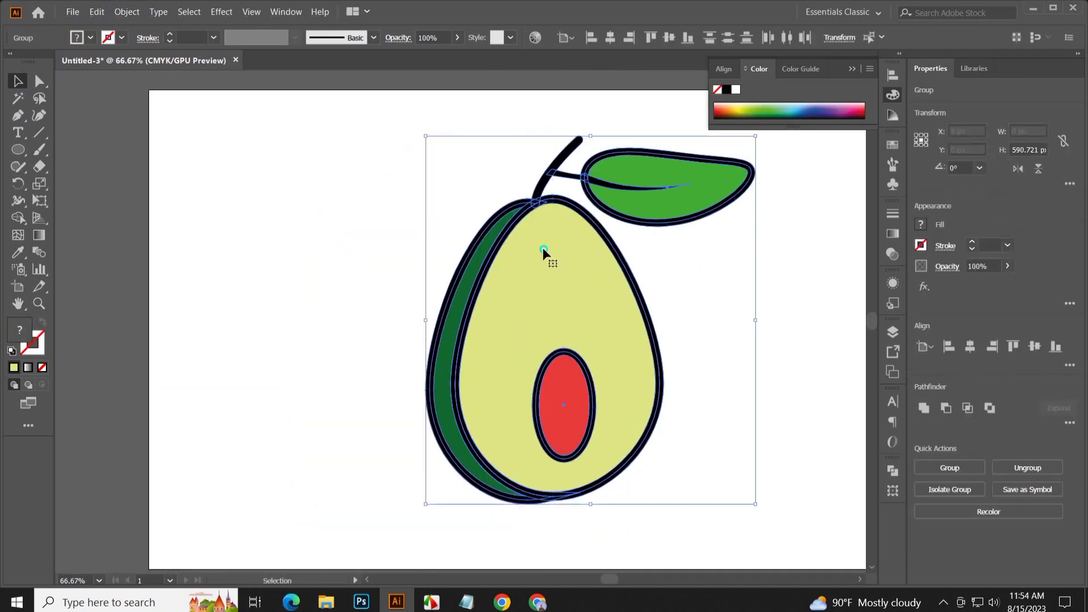
right_click(542, 247)
left_click(609, 358)
left_click(223, 272)
- Shift the dark-green rind shape slightly and trim it against the pale flesh with Shape Builder
left_click(447, 352)
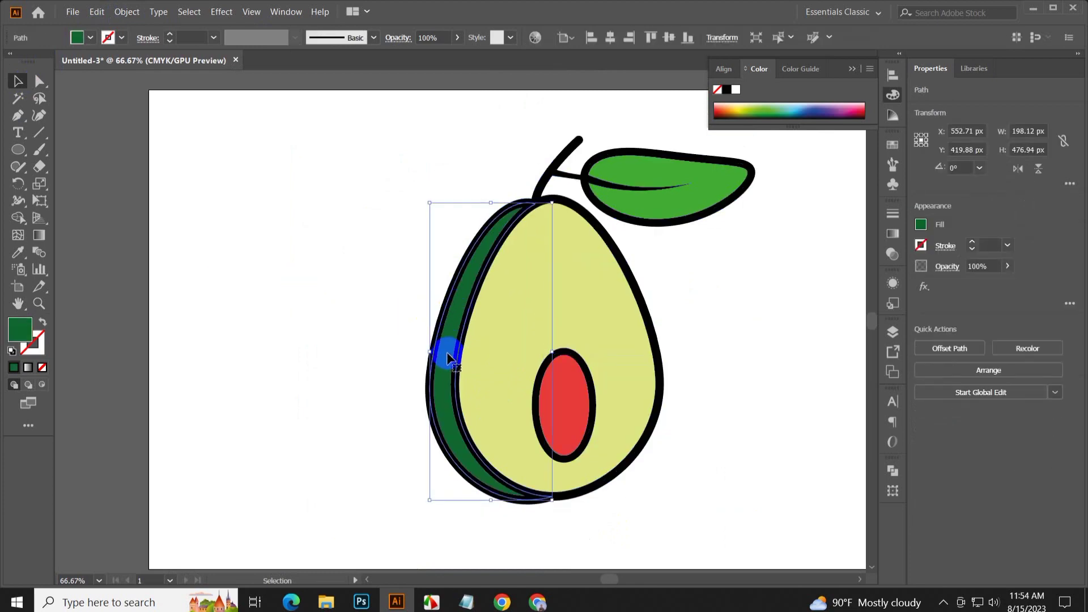
left_click_drag(447, 352, 444, 358)
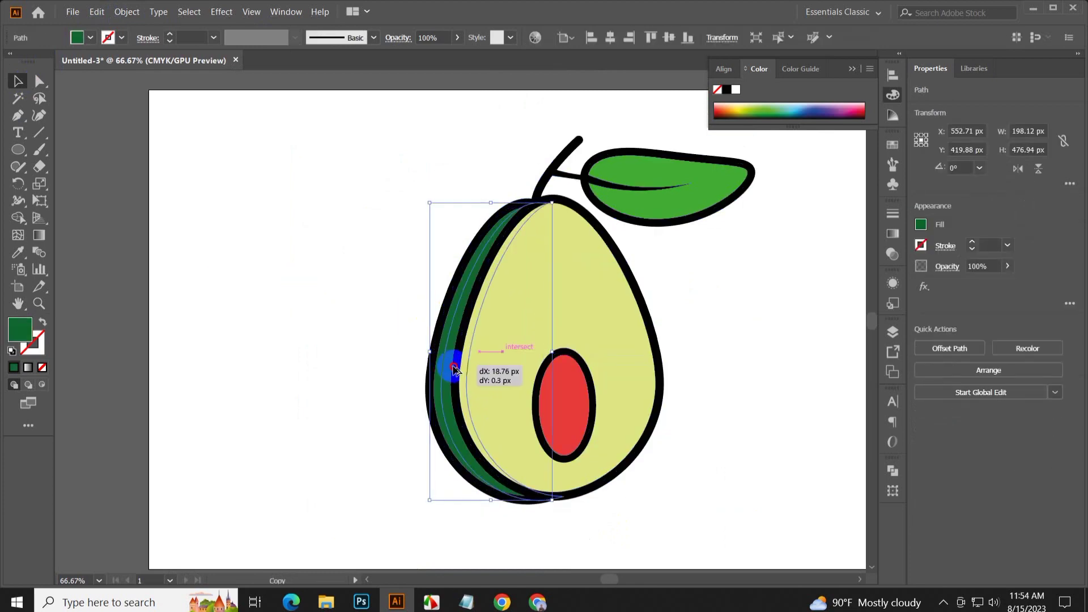
left_click(486, 279)
left_click(636, 272, "shift")
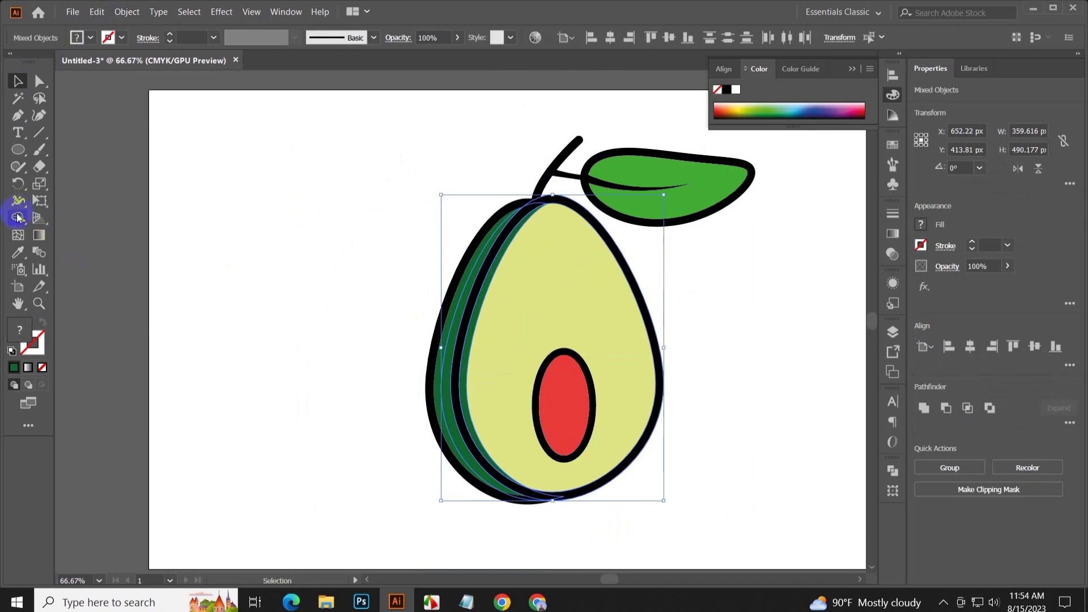
left_click(18, 217)
left_click(17, 81)
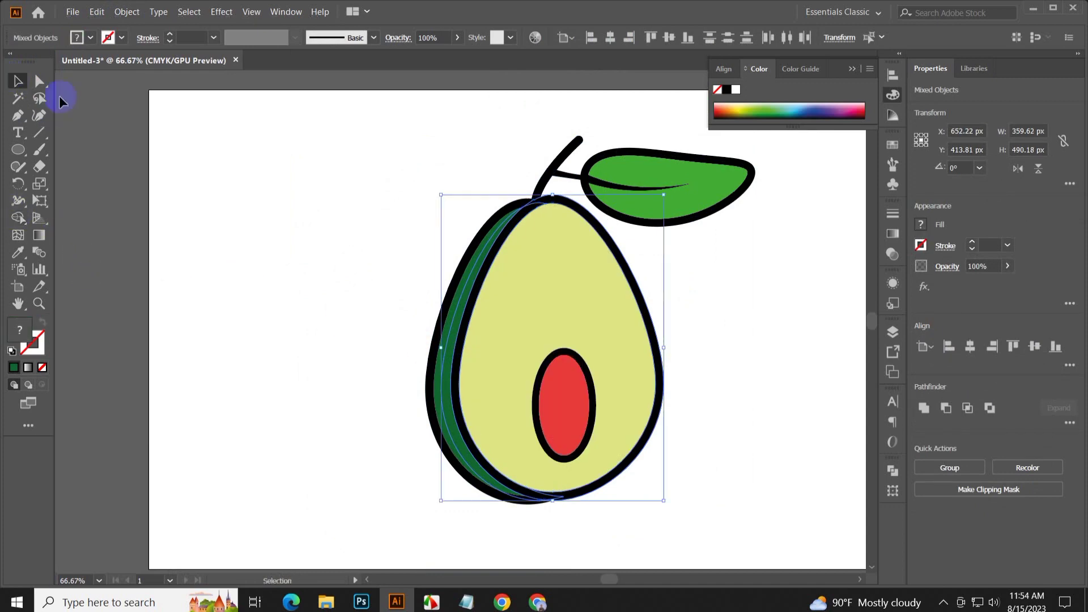
- Set the rind shading band's blend mode to Multiply in the Transparency panel
left_click(893, 302)
left_click(893, 254)
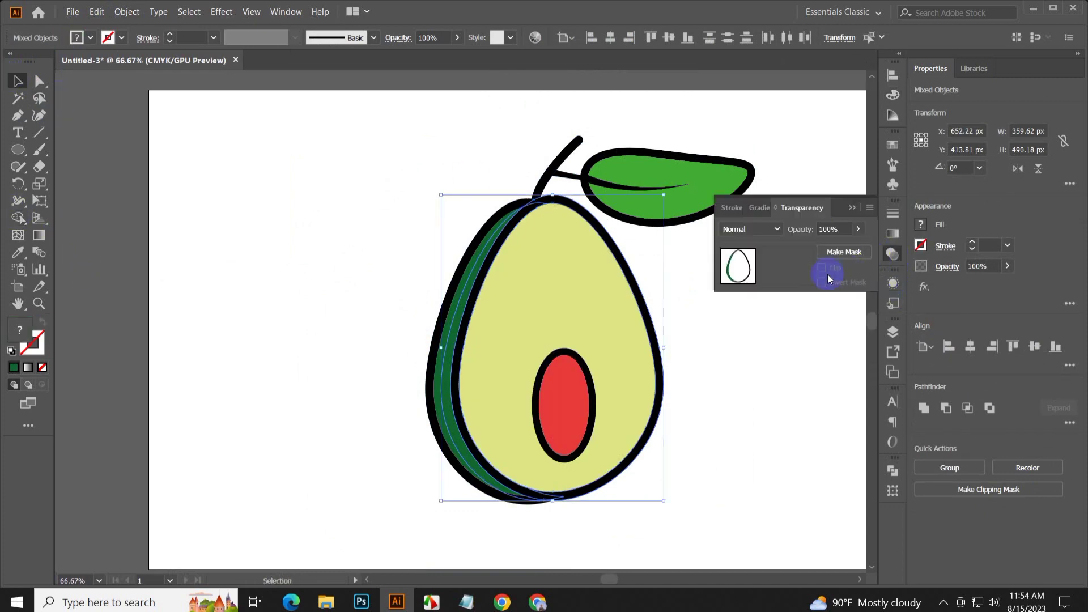
left_click(771, 229)
left_click(755, 277)
left_click(749, 371)
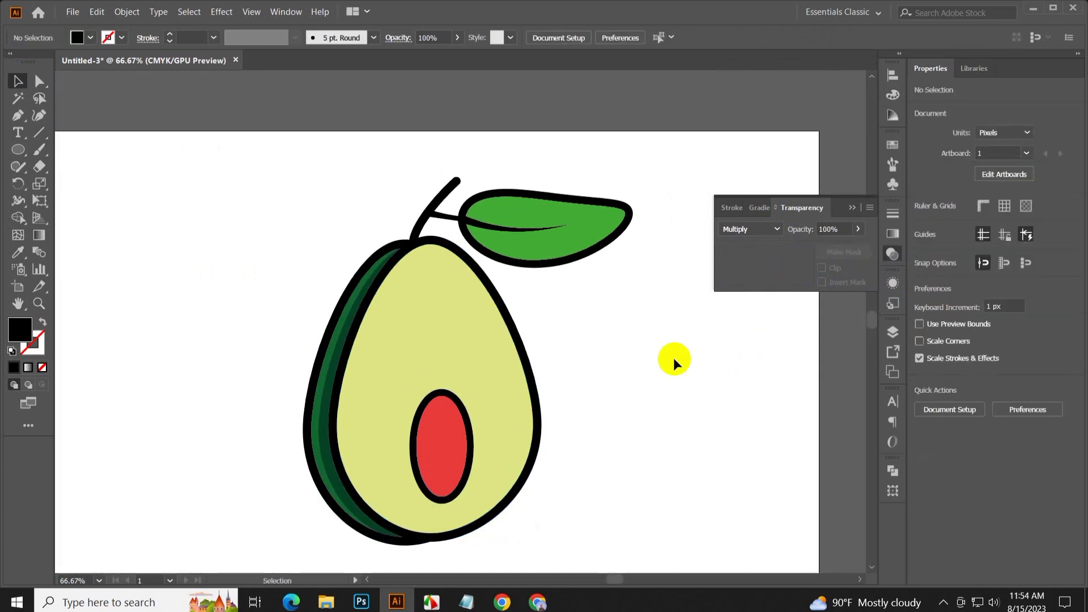
- Duplicate the avocado flesh, shifted slightly up and to the left
left_click(417, 347)
scroll(618, 372, "down", 1)
scroll(618, 371, "down", 1, "alt")
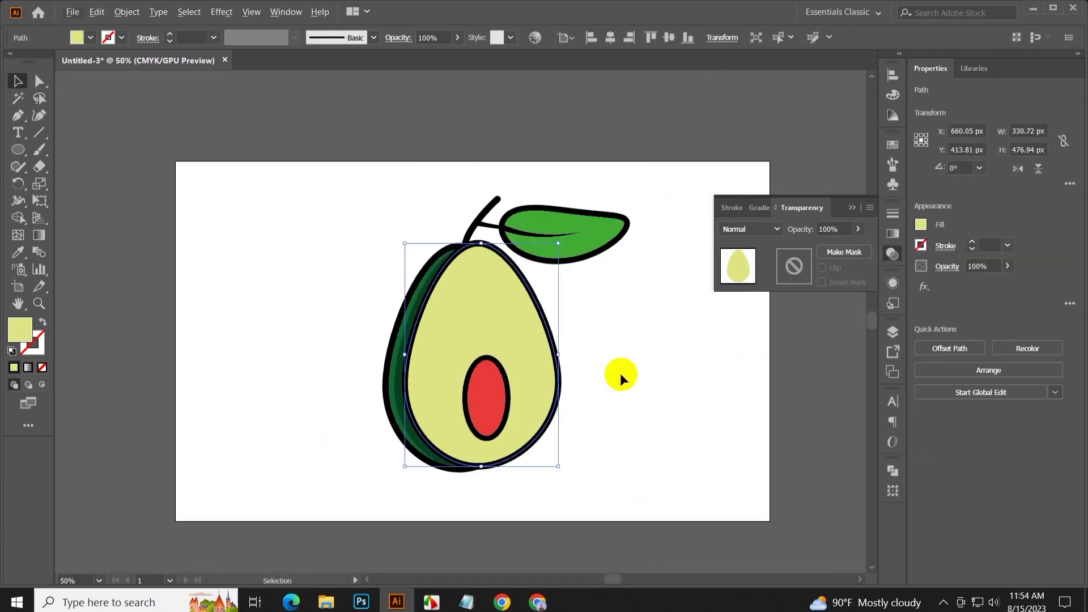
left_click(620, 373)
left_click(484, 333)
left_click_drag(536, 377, 519, 371)
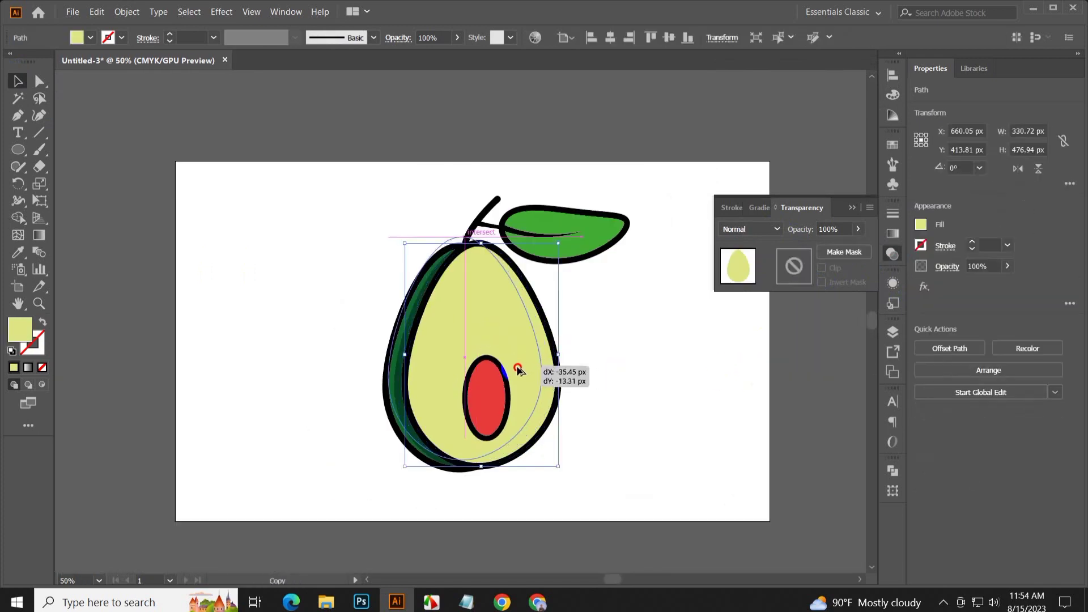
left_click(635, 338)
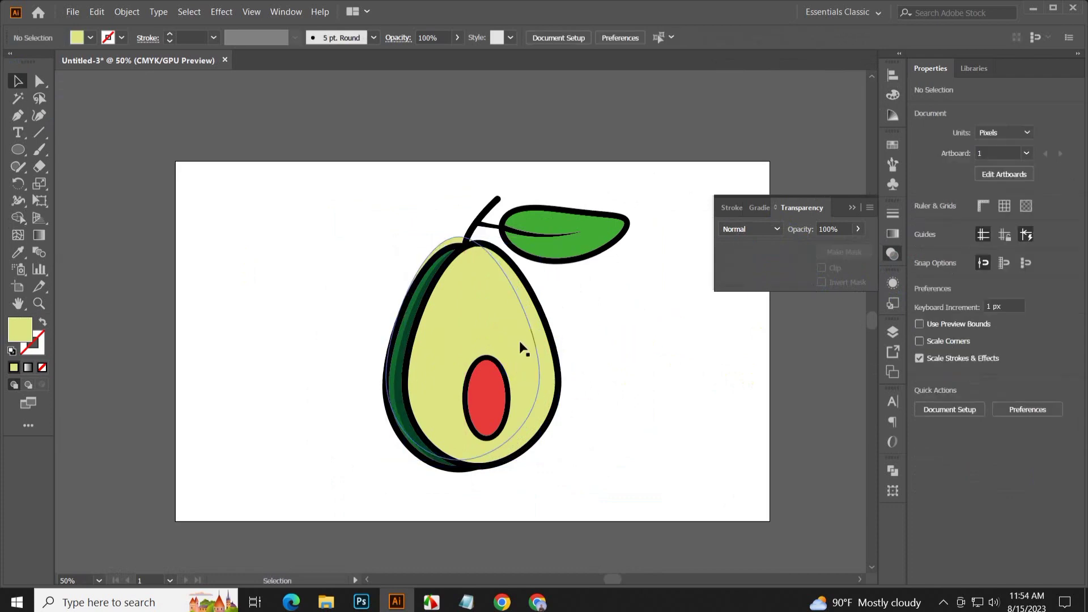
left_click(490, 322)
- Try sampling the leaf green into the flesh copy, then undo it
left_click(17, 252)
left_click(535, 233)
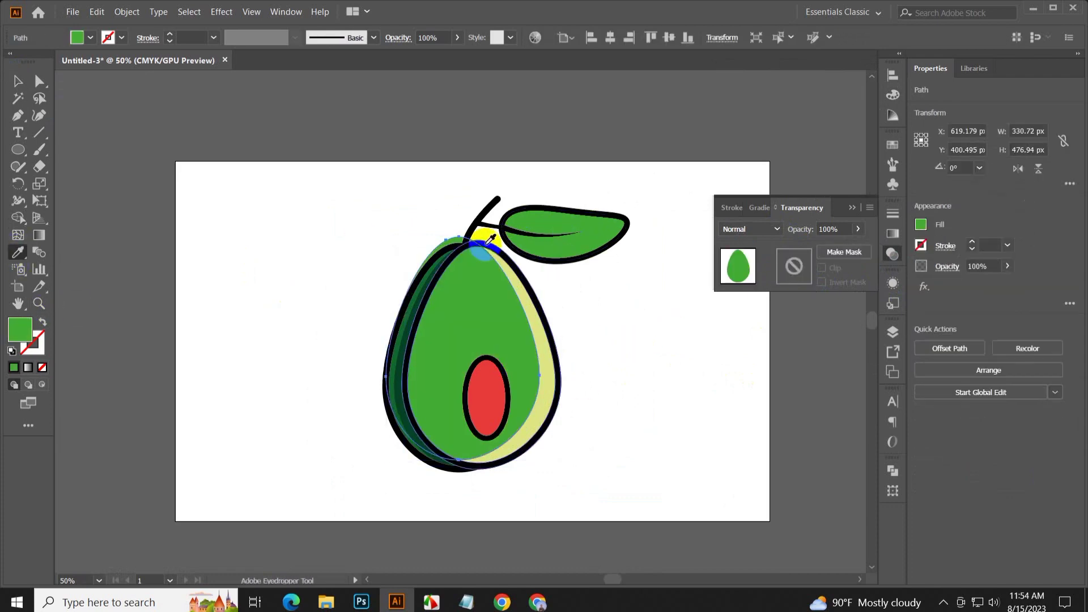
left_click(19, 81)
key("ctrl+z")
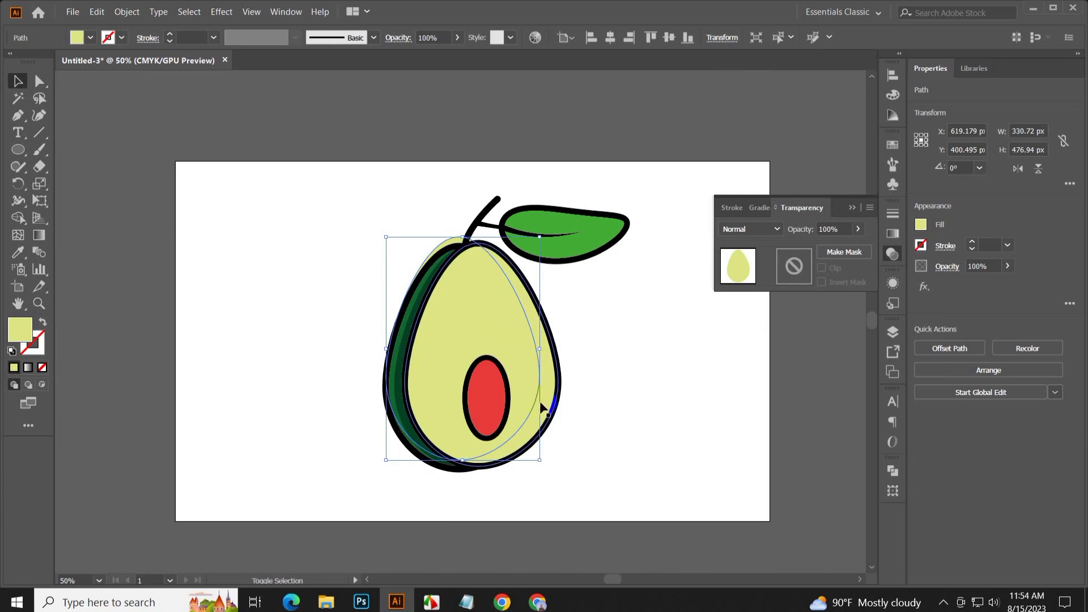
scroll(580, 393, "up", 1, "alt")
- Trim the flesh copy against the original with Shape Builder and set it to Multiply
left_click(530, 371, "shift")
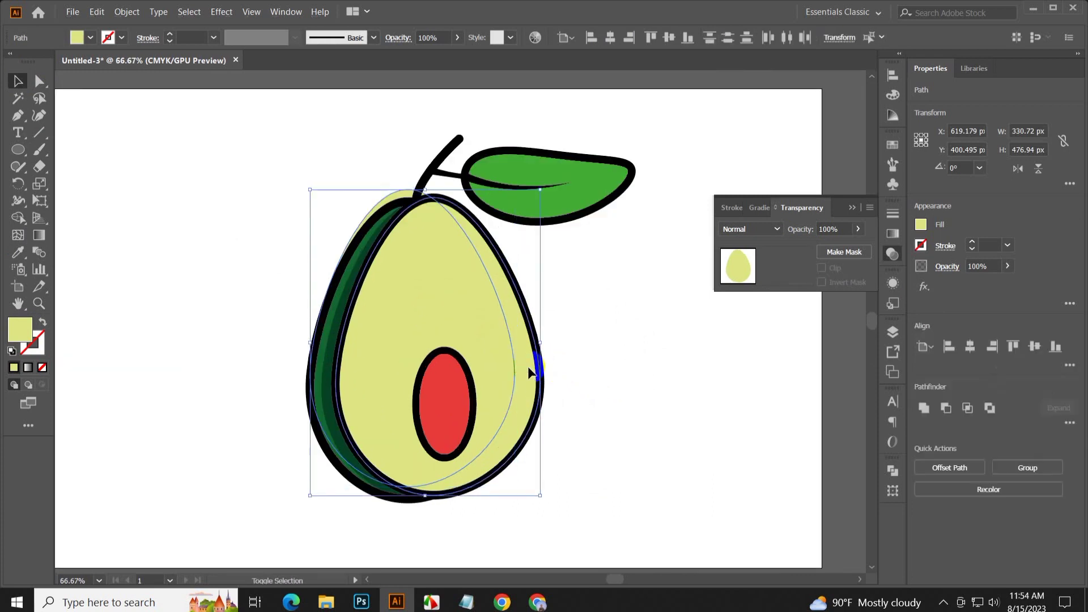
left_click(18, 217)
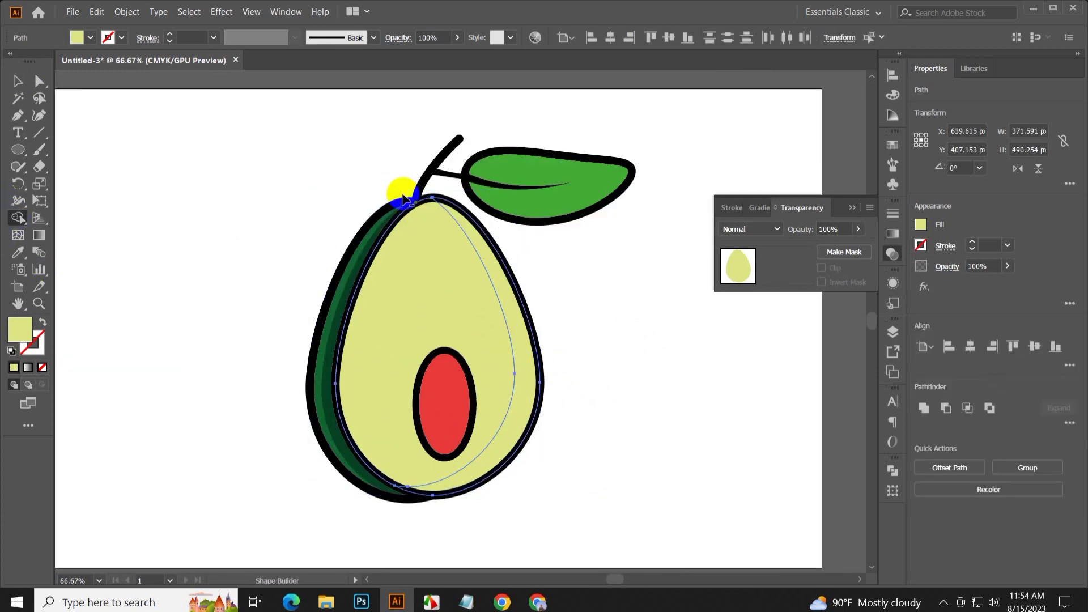
left_click(19, 84)
left_click(749, 229)
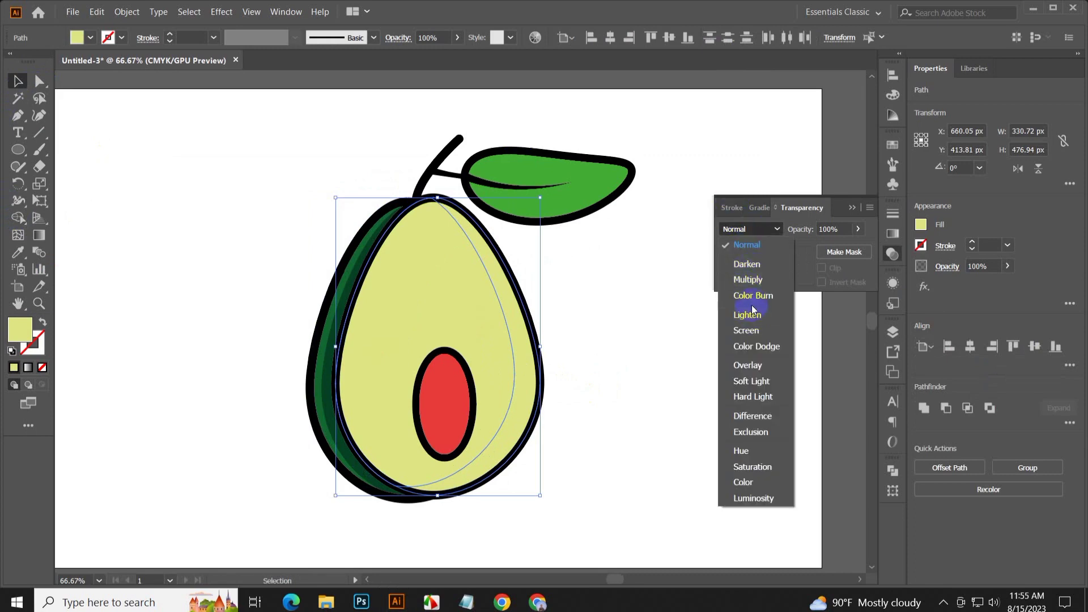
left_click(748, 279)
left_click(714, 372)
scroll(645, 413, "right", 3)
scroll(645, 413, "down", 1)
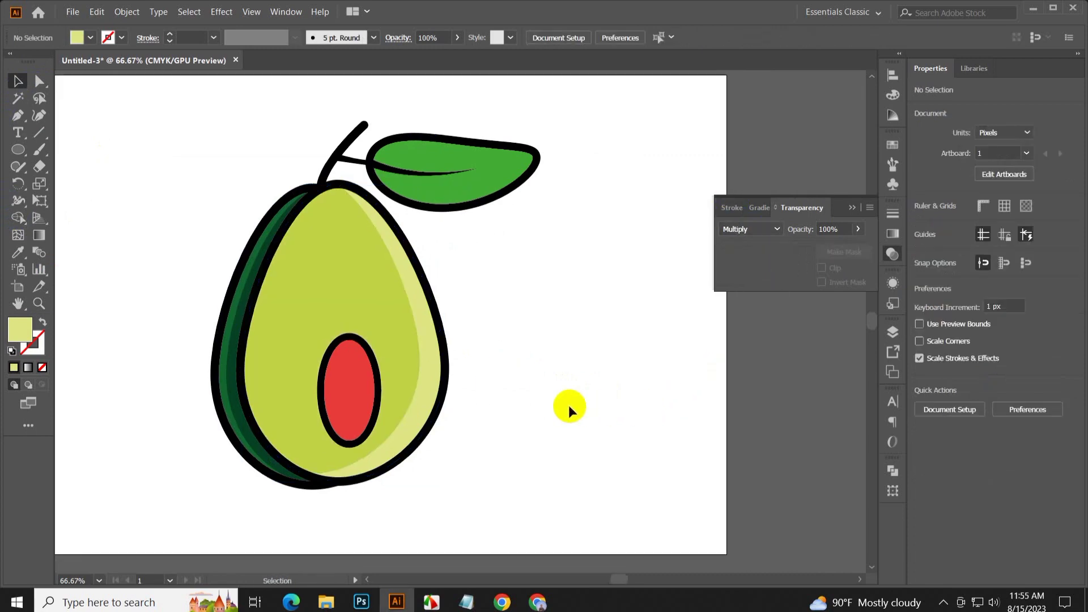
scroll(544, 403, "up", 1)
scroll(547, 401, "up", 1)
- Duplicate the red pit ellipse, shifted slightly up and to the left
scroll(485, 394, "up", 1)
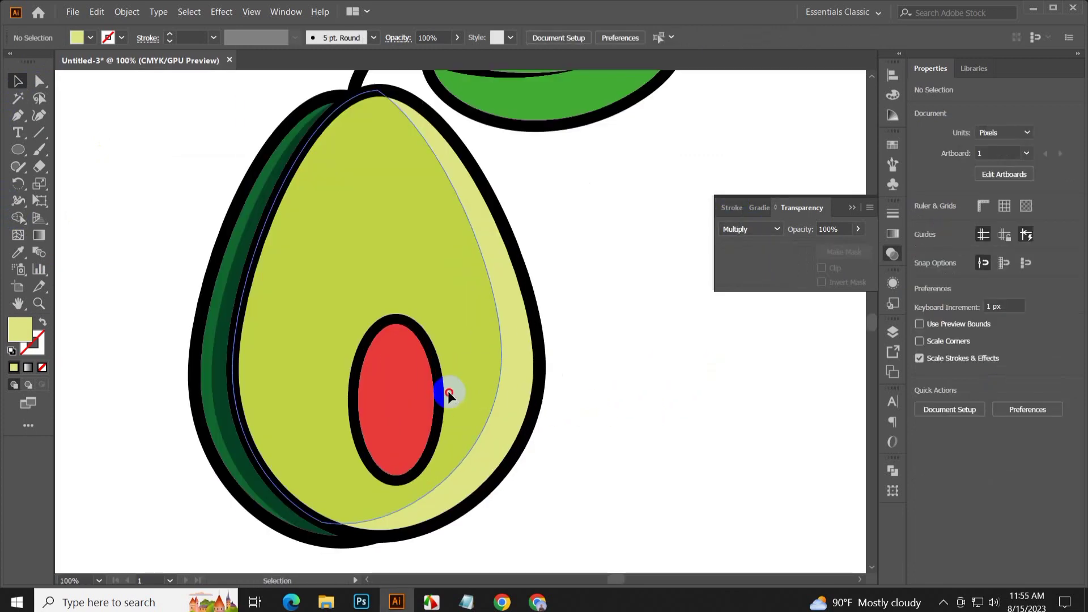
left_click_drag(448, 392, 454, 390)
left_click(408, 385)
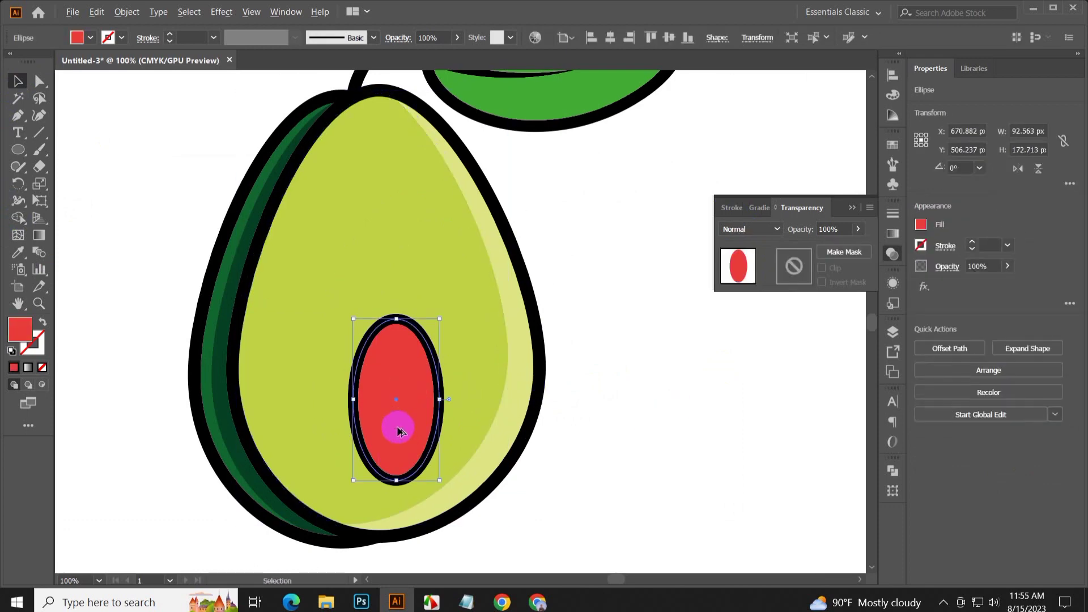
left_click_drag(402, 436, 390, 431)
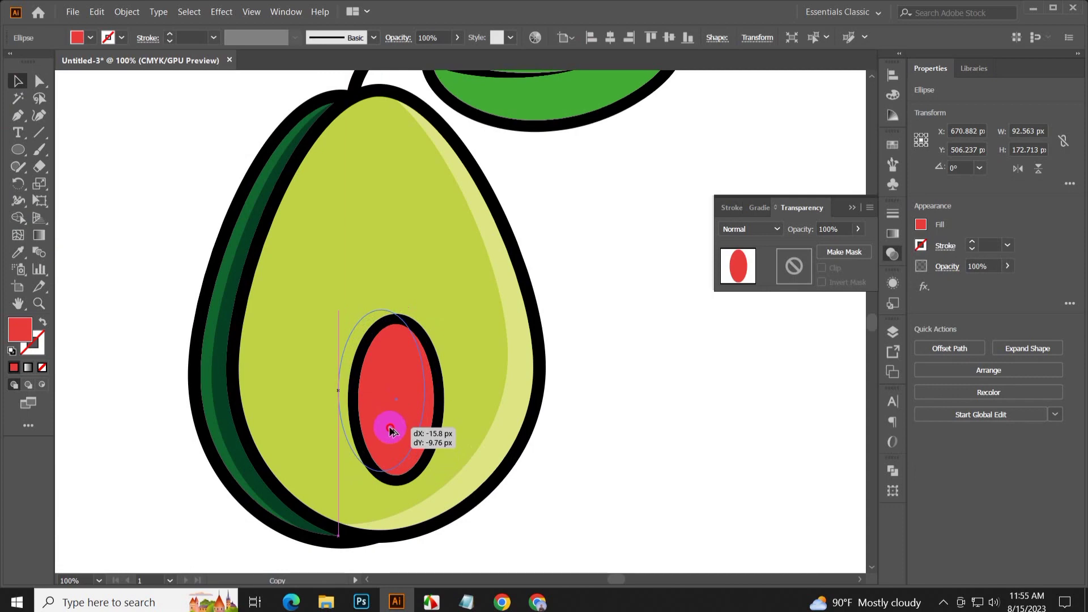
left_click(604, 429)
- Remove the left red sliver of the overlapping pit copies with Shape Builder
scroll(394, 437, "up", 2)
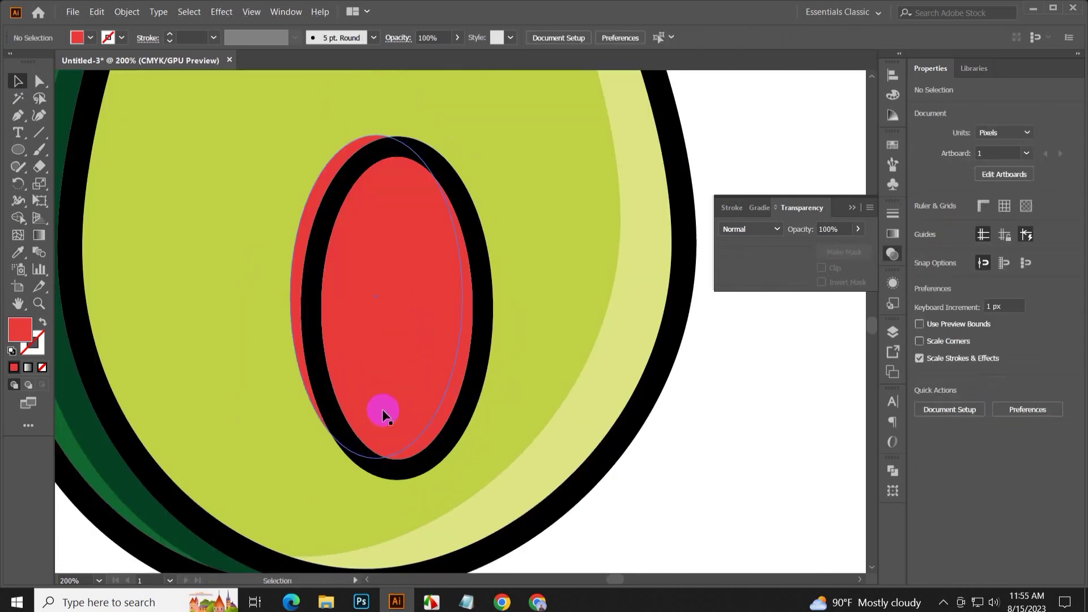
left_click(384, 411)
left_click(425, 437, "shift")
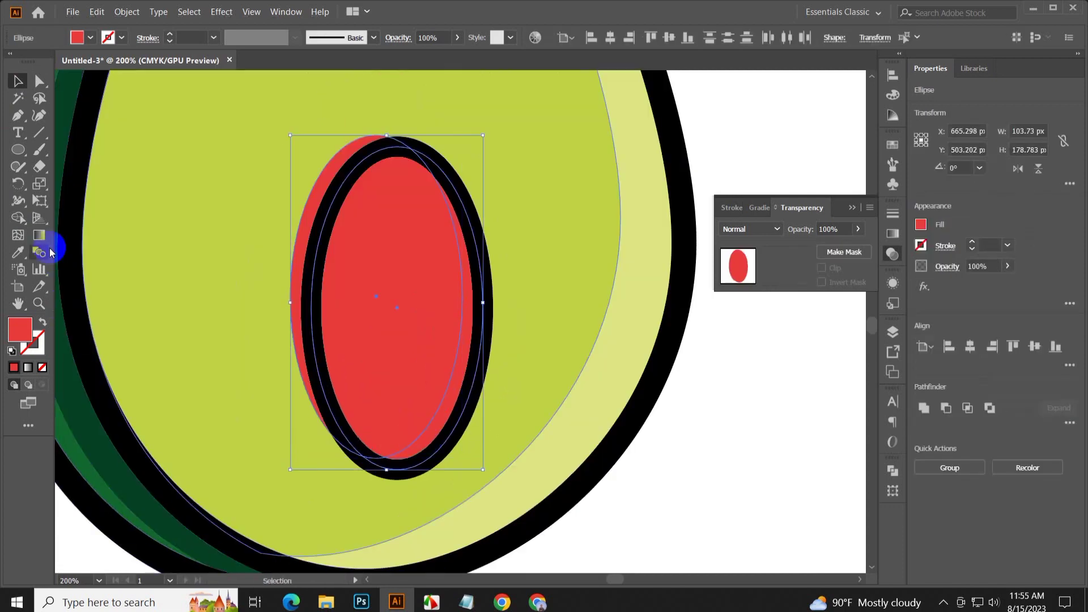
left_click(18, 218)
left_click(311, 189, "alt")
key("v")
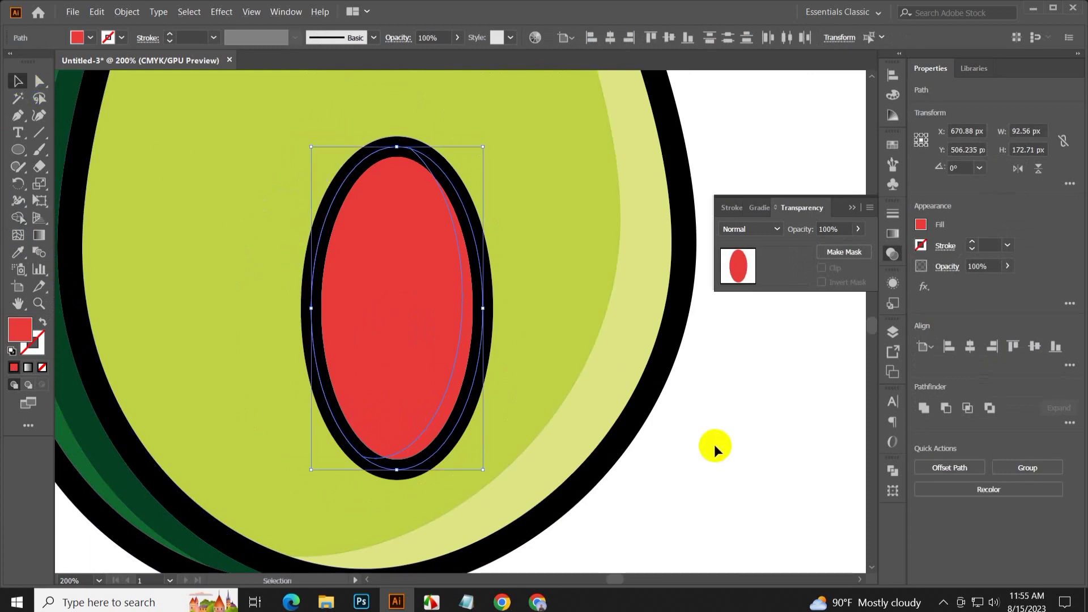
- Set the shifted pit copy's blend mode to Multiply
left_click(444, 417)
left_click(761, 279)
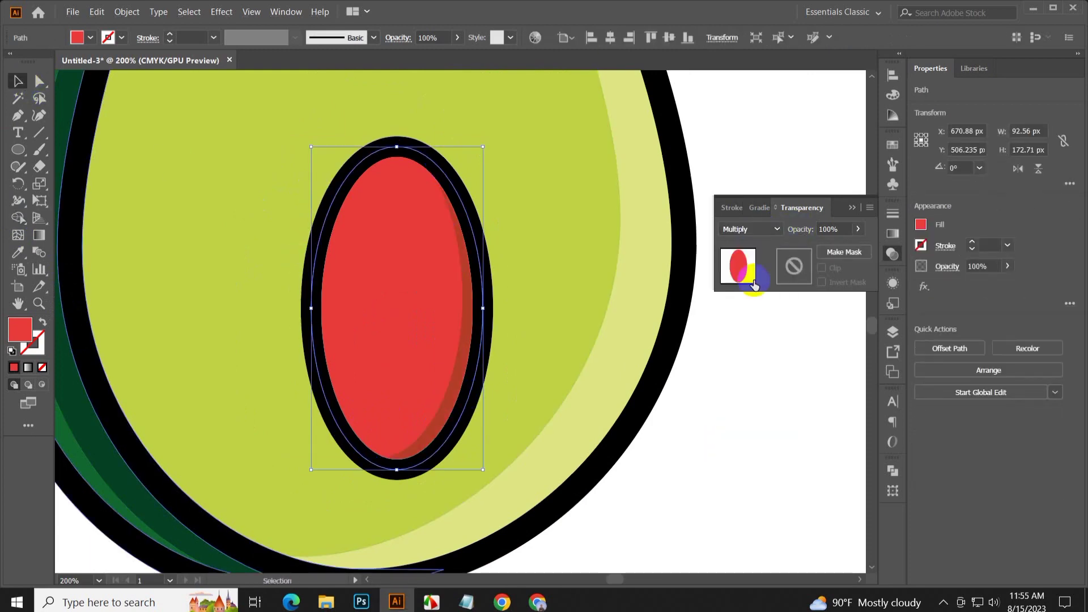
left_click(724, 442)
scroll(723, 442, "down", 3, "alt")
scroll(724, 442, "up", 3, "alt")
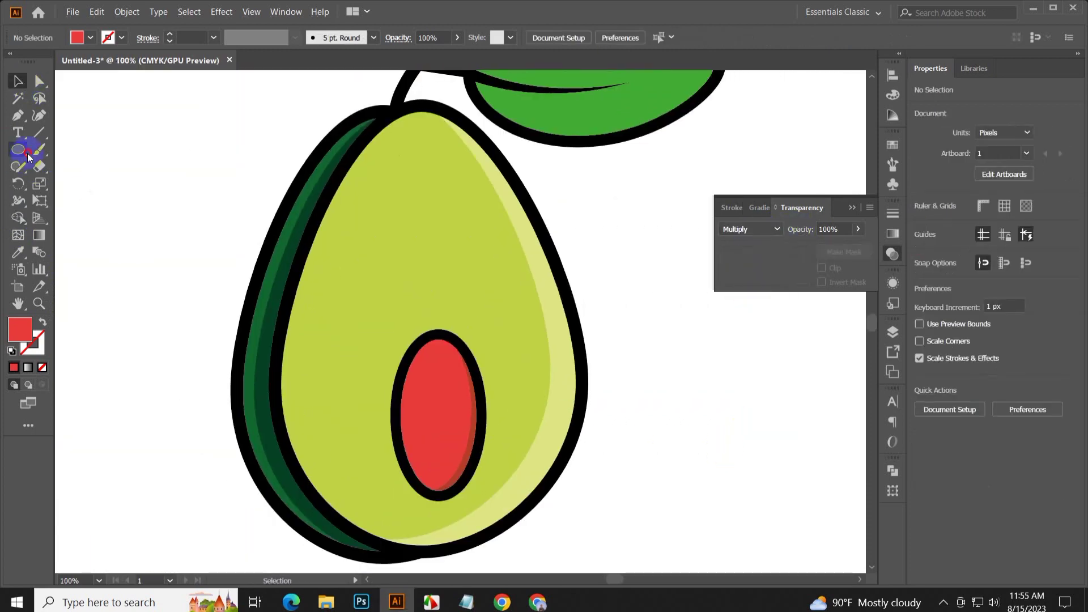
- Fill the small highlight ellipse on the pit with white
scroll(442, 369, "down", 2)
left_click_drag(435, 374, 449, 409)
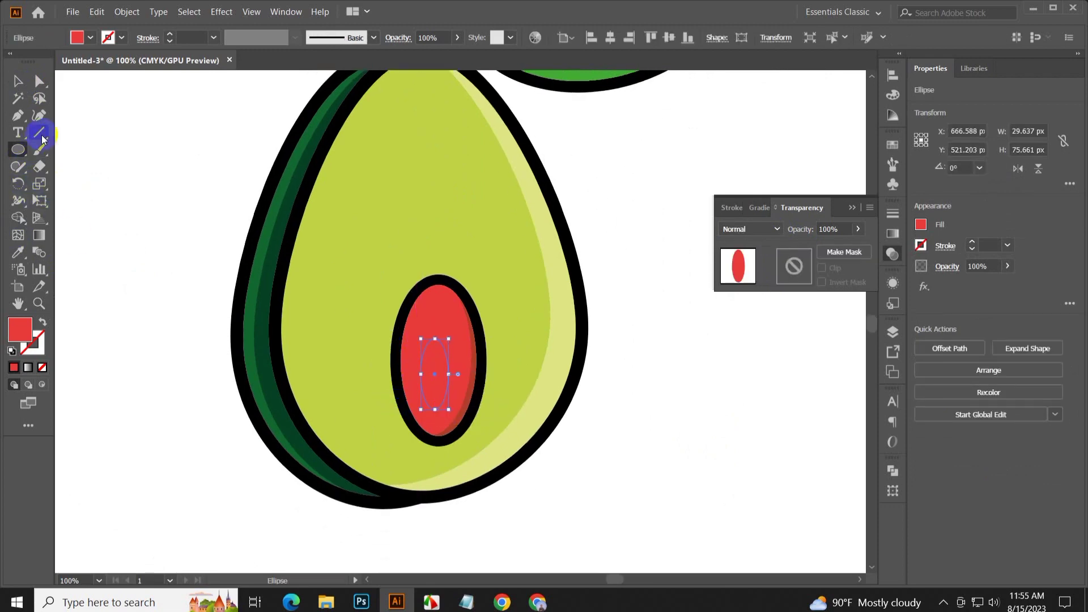
double_click(20, 334)
left_click_drag(686, 154, 624, 102)
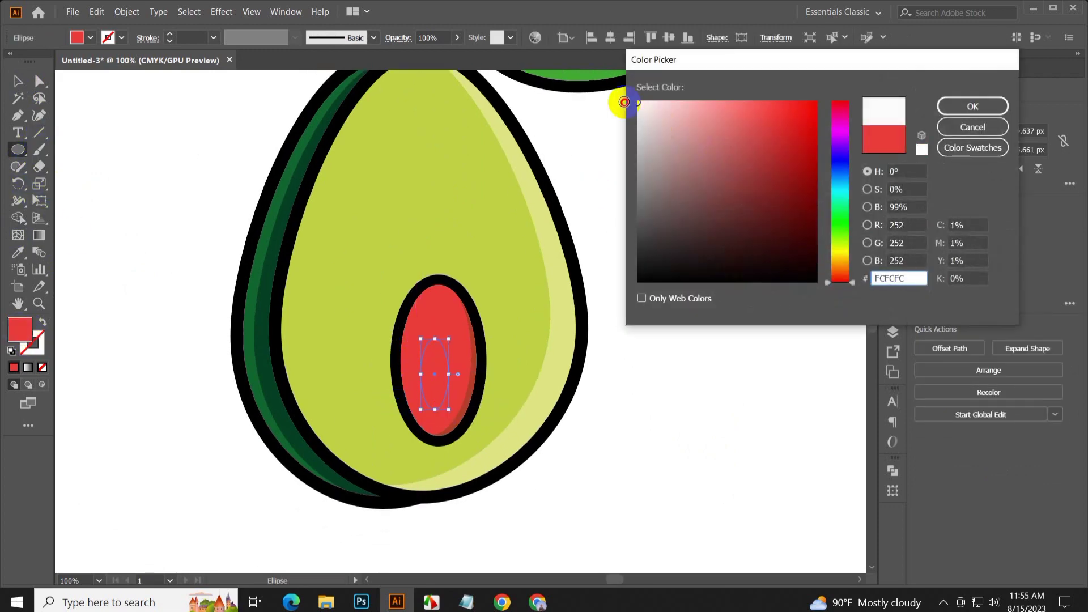
left_click(959, 104)
key("v")
left_click(325, 59)
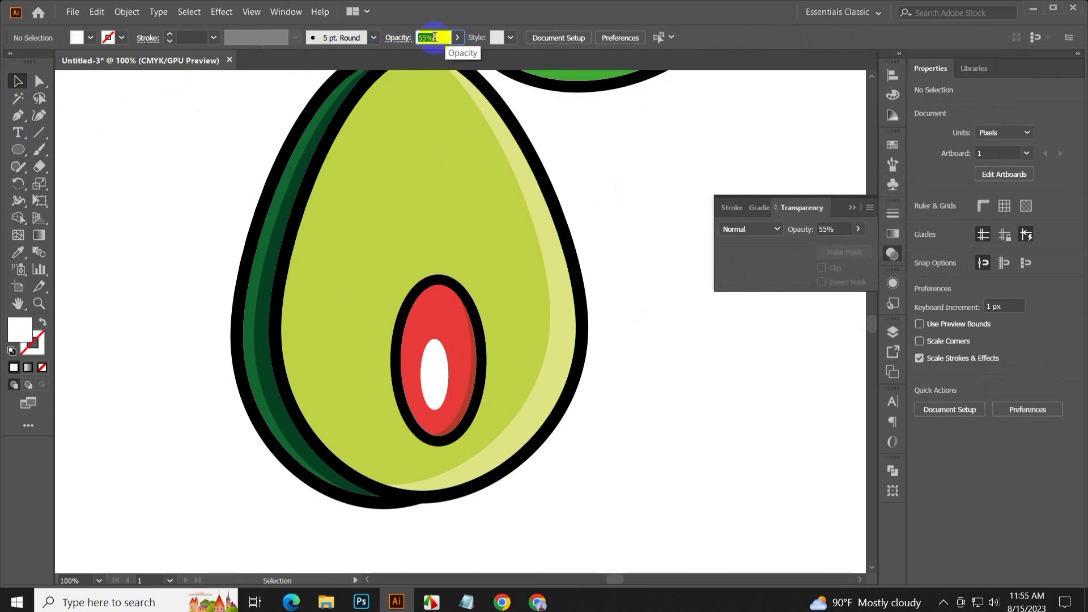
- Set the pit highlight to 46% opacity and nudge it slightly higher with a tilt
left_click(434, 374)
left_click(439, 38)
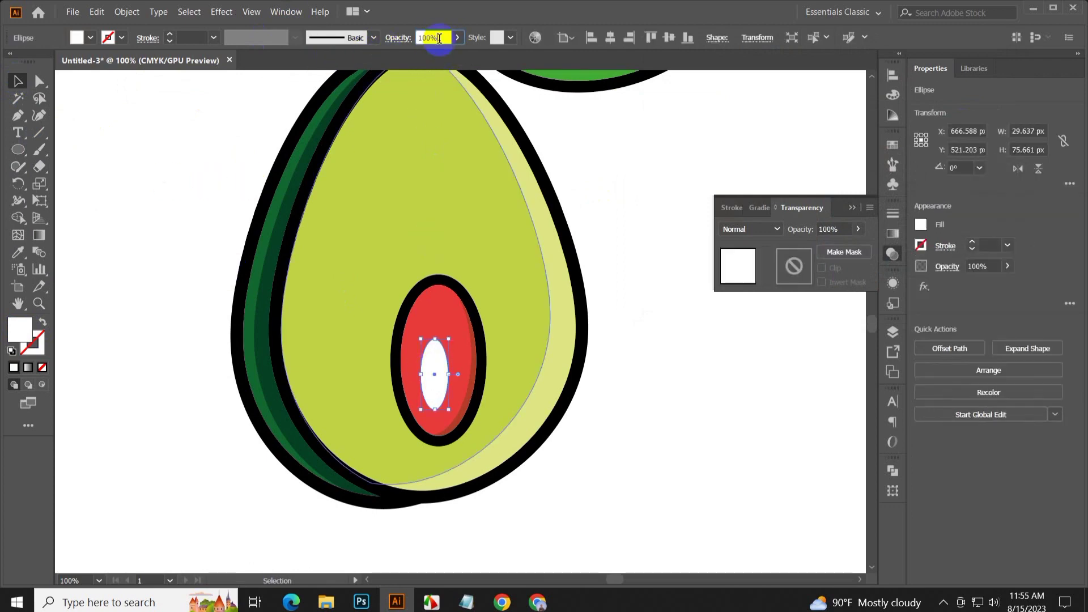
type("46")
left_click(158, 144)
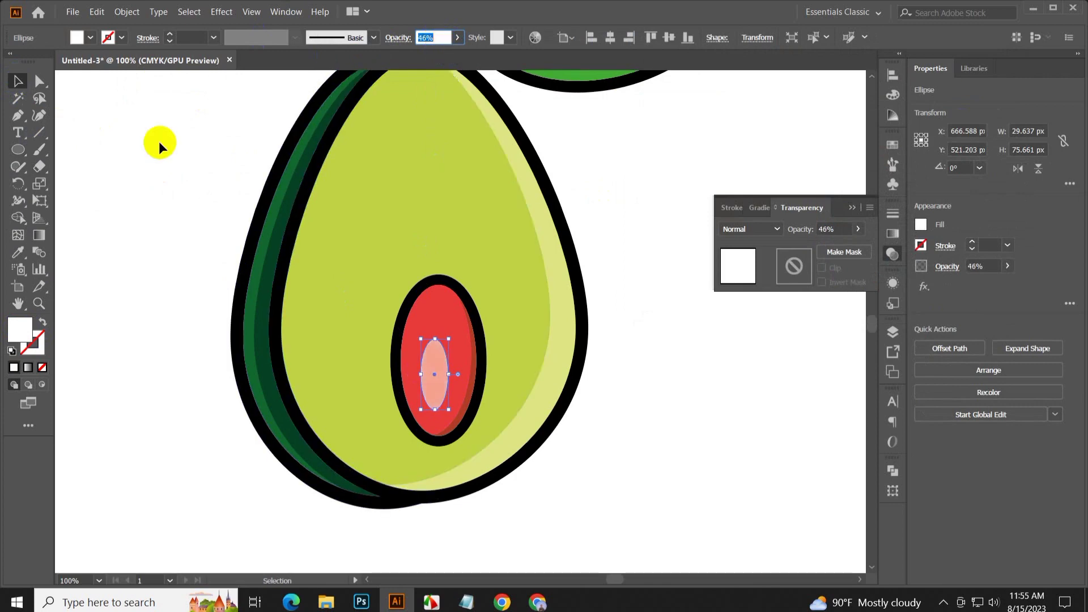
scroll(383, 399, "up", 1)
left_click_drag(441, 418, 453, 450)
left_click(174, 318)
scroll(448, 440, "down", 2)
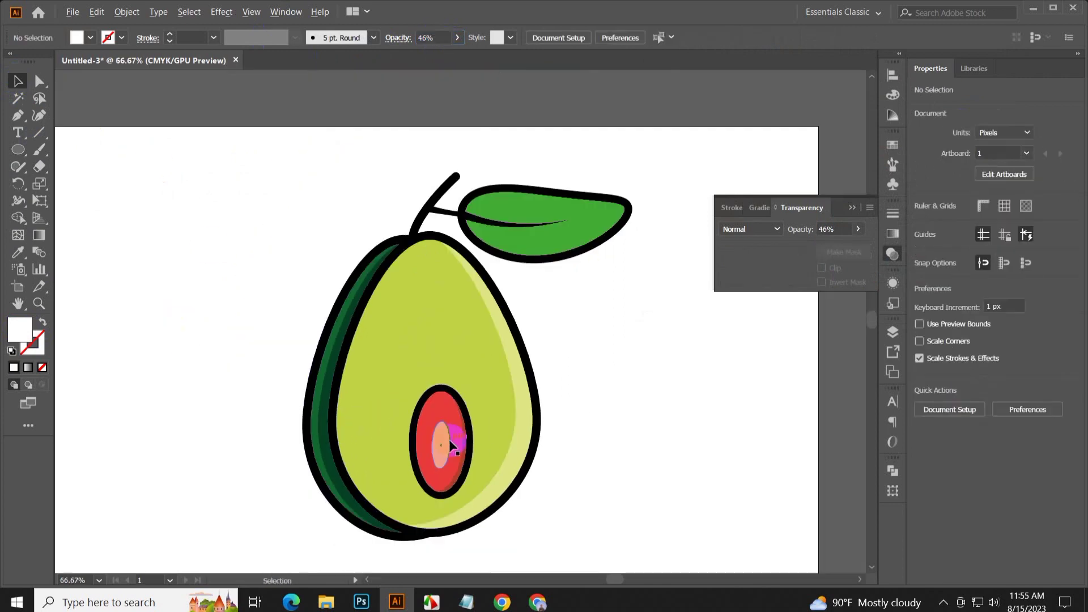
scroll(225, 304, "down", 1)
- Draw a small ellipse on the flesh's left side, copy the pit highlight's look, and tilt it
left_click(17, 149)
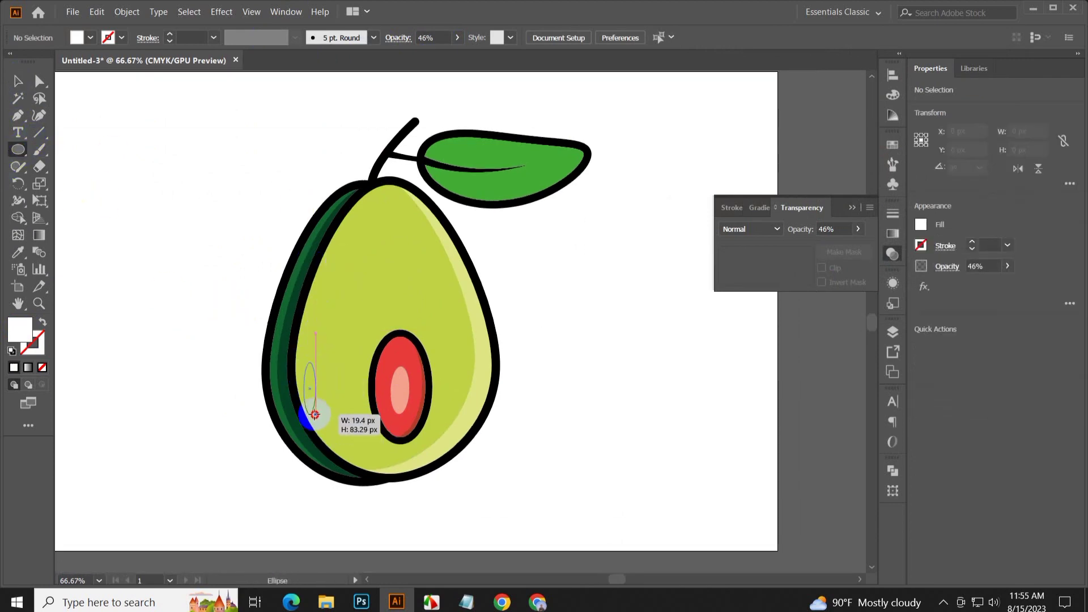
left_click_drag(304, 375, 313, 411)
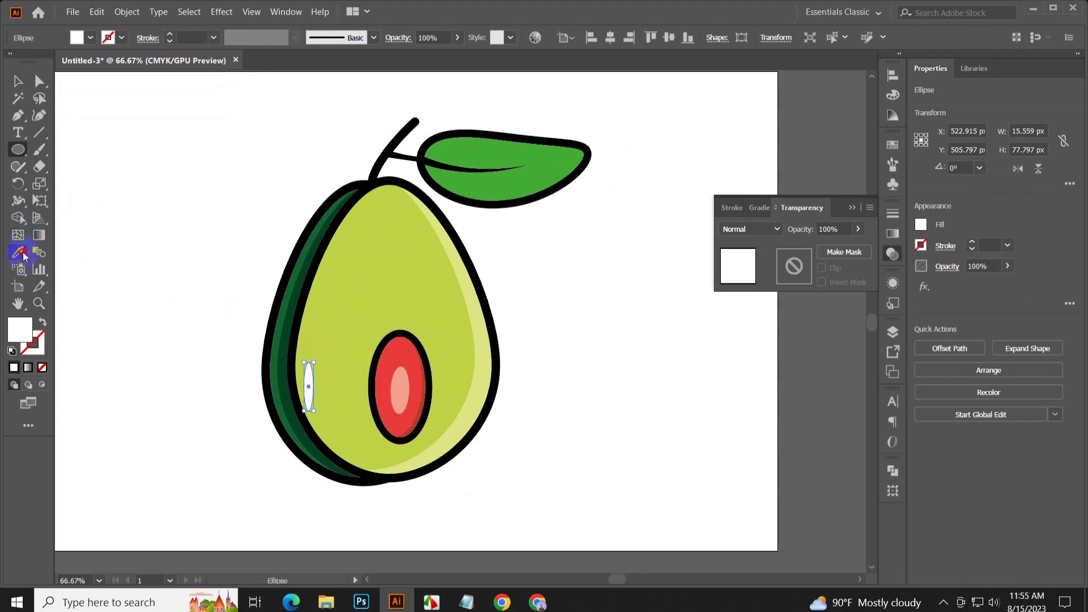
left_click(23, 256)
left_click(15, 85)
scroll(330, 394, "up", 2)
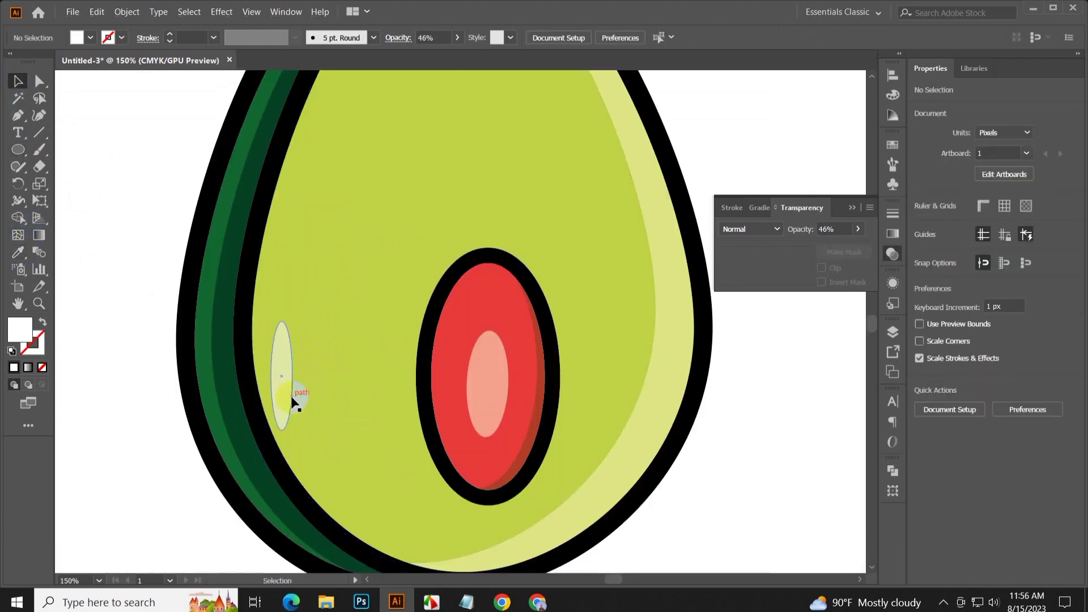
left_click_drag(299, 437, 311, 432)
left_click(97, 366)
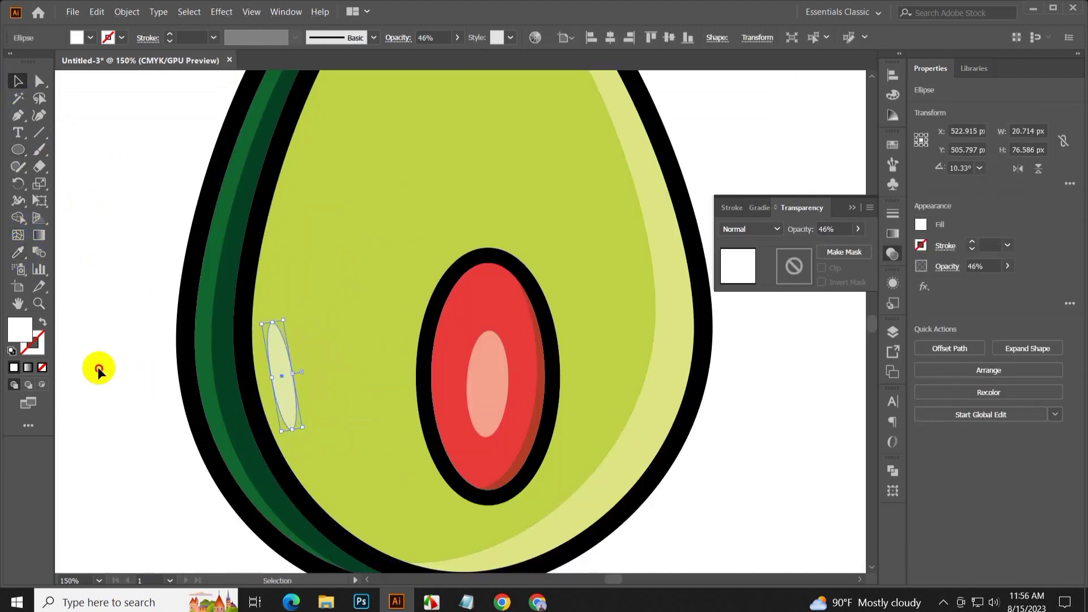
- Zoom out to view the whole avocado
key("ctrl+0")
left_click(15, 149)
scroll(335, 365, "up", 2)
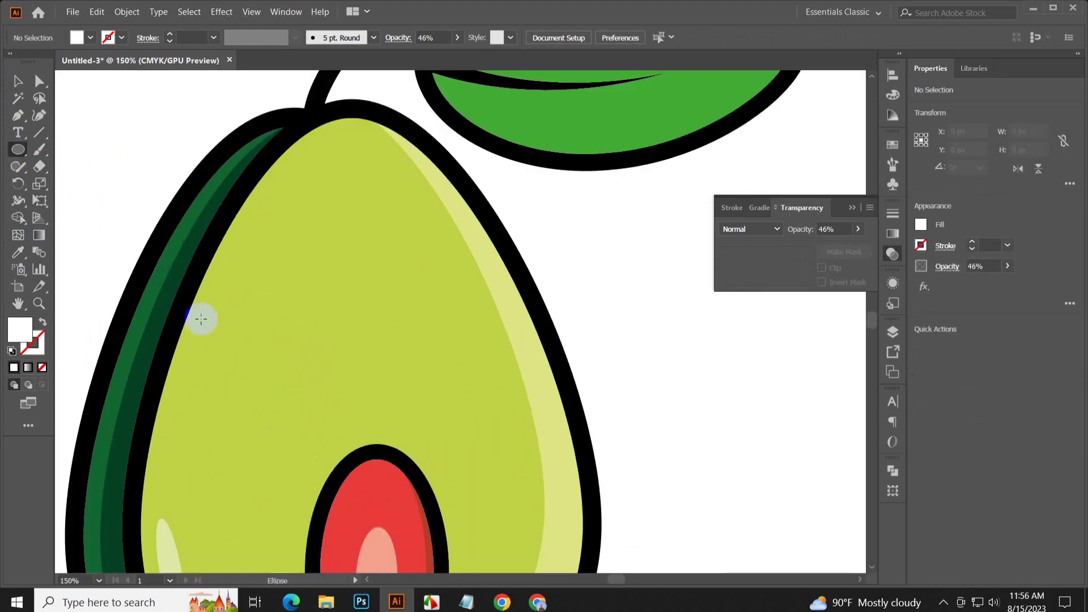
left_click(17, 81)
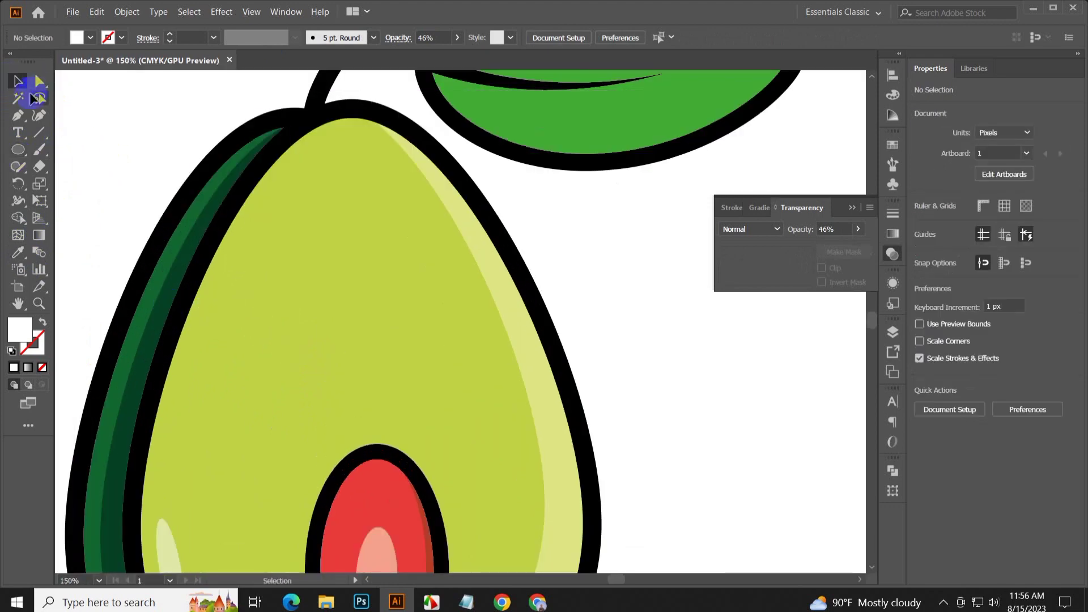
key("ctrl+0")
scroll(418, 300, "up", 3)
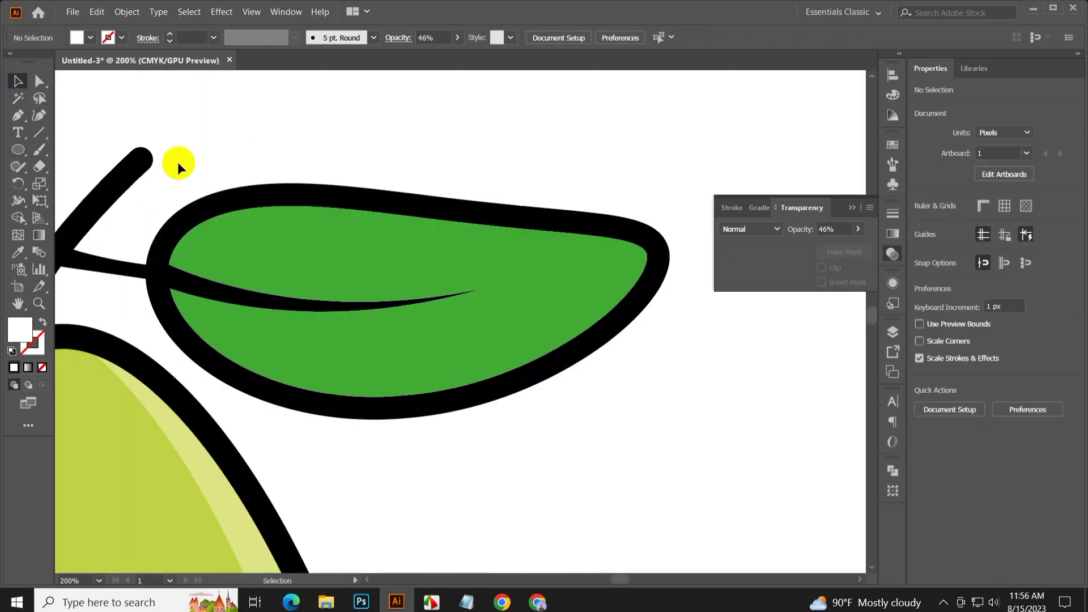
- Duplicate the green leaf, shifted slightly upward
left_click(265, 132)
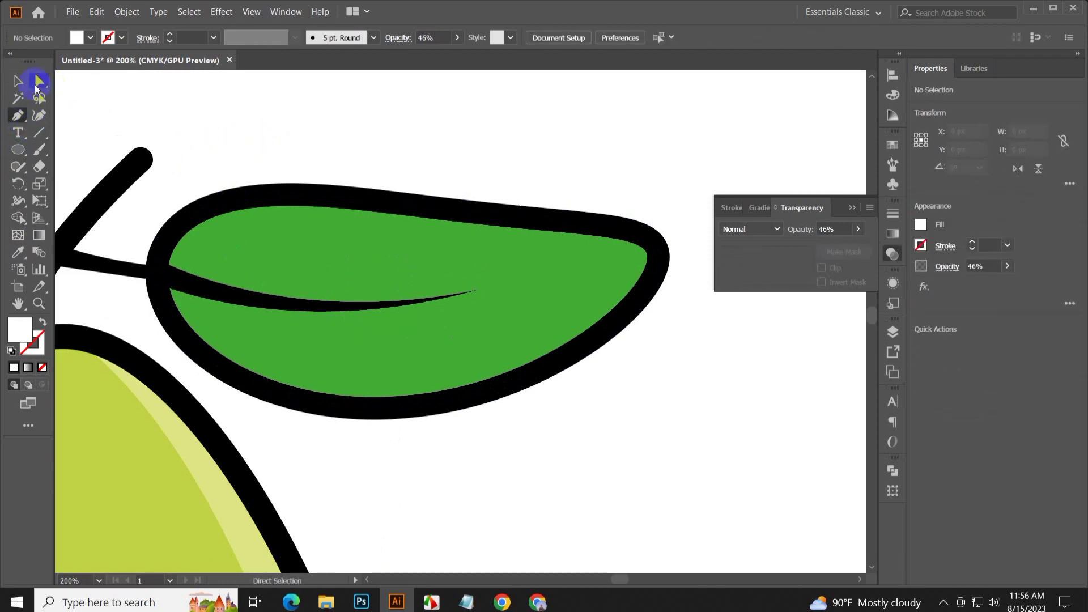
left_click(17, 81)
left_click(388, 251)
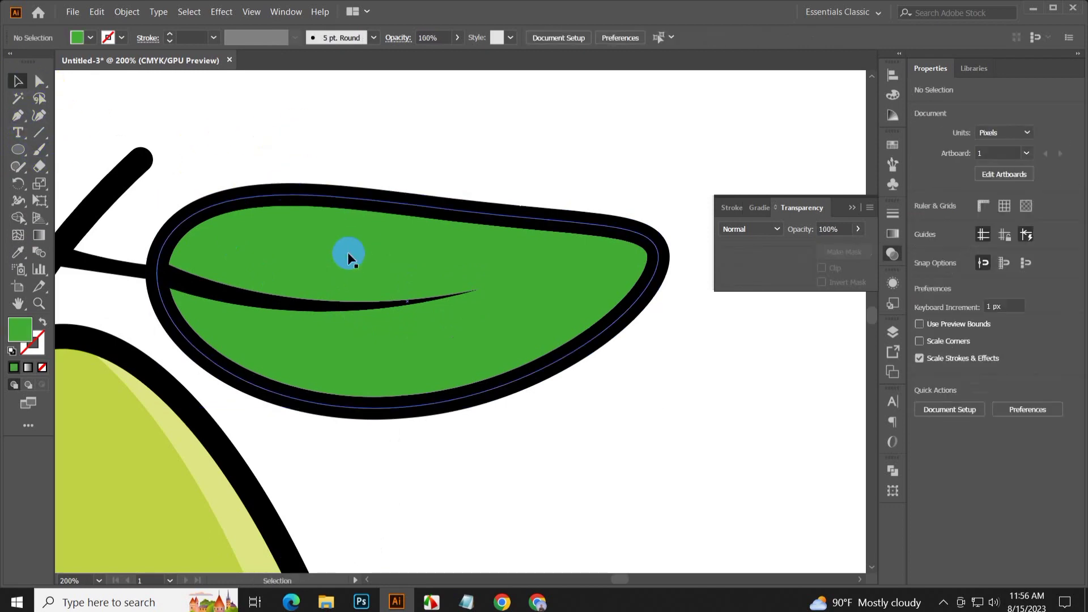
left_click_drag(372, 266, 375, 251)
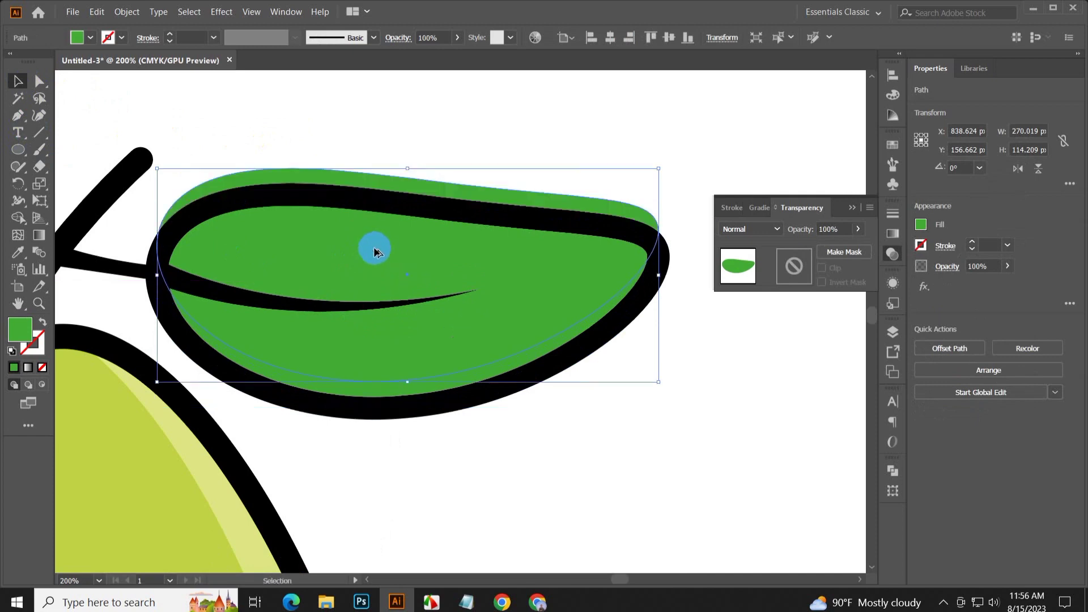
- Trim off the copy's part sticking out above the leaf with Shape Builder
left_click(16, 218)
key("v")
left_click(605, 213, "shift")
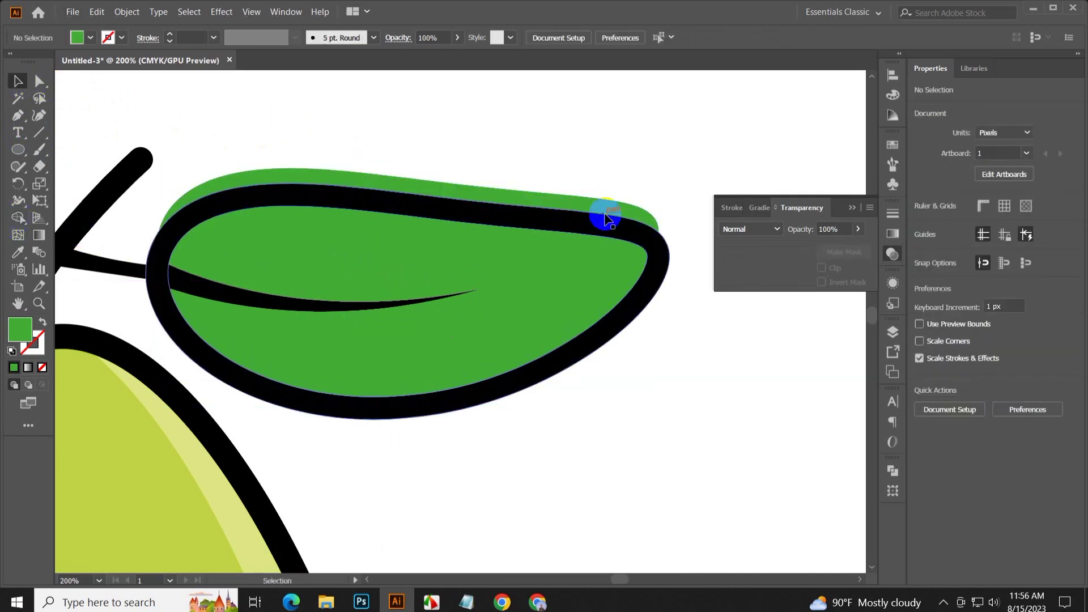
left_click(660, 246, "shift")
left_click(510, 367, "shift")
left_click(17, 217)
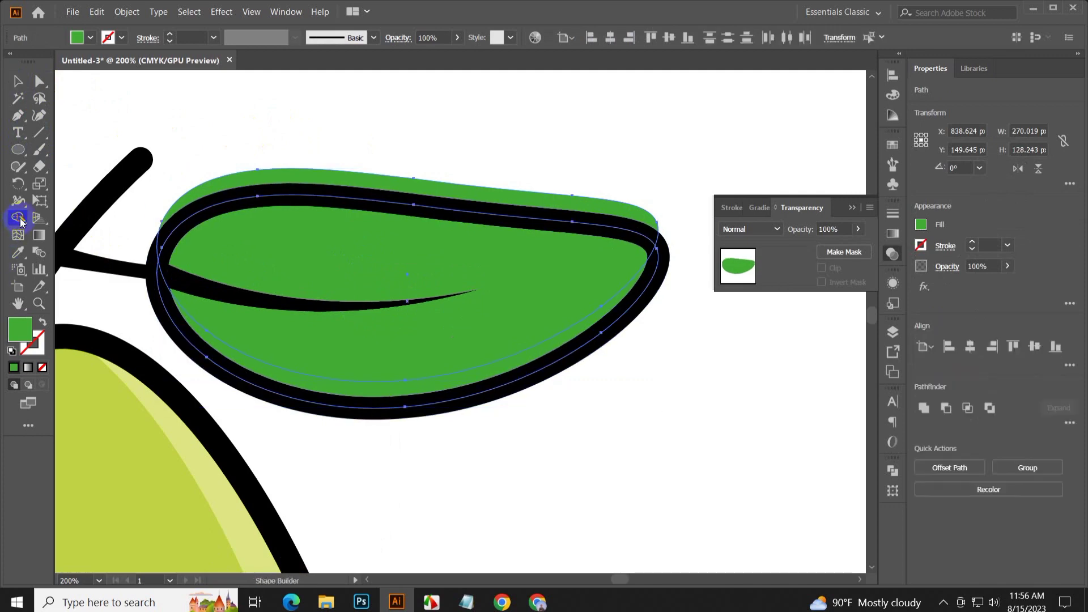
left_click_drag(376, 182, 173, 146)
key("v")
left_click(486, 153)
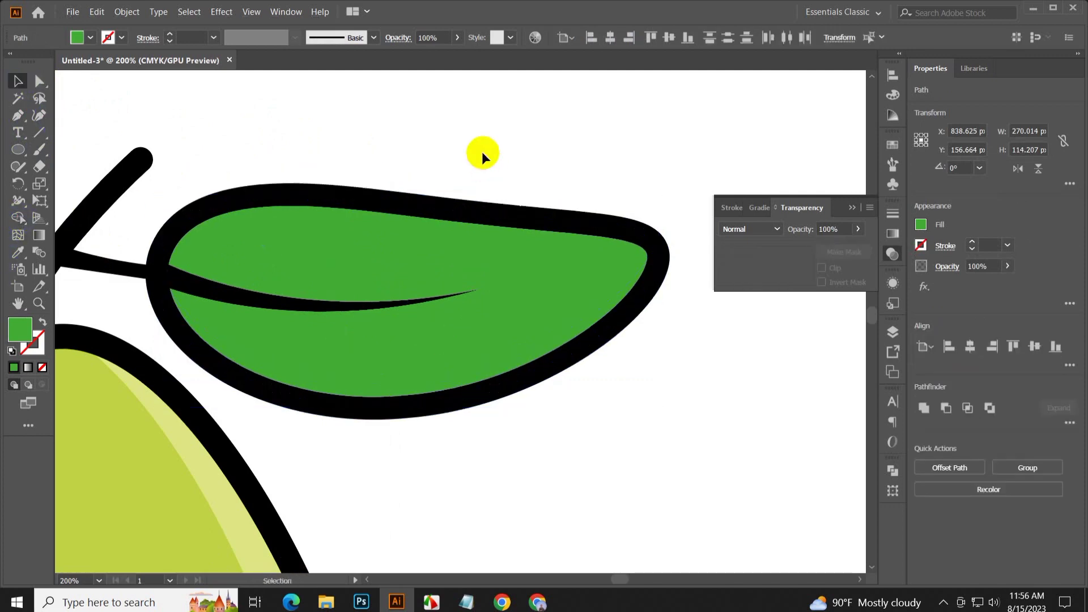
- Set the trimmed leaf copy to Multiply blending with a darker green fill
left_click(190, 362)
left_click(759, 229)
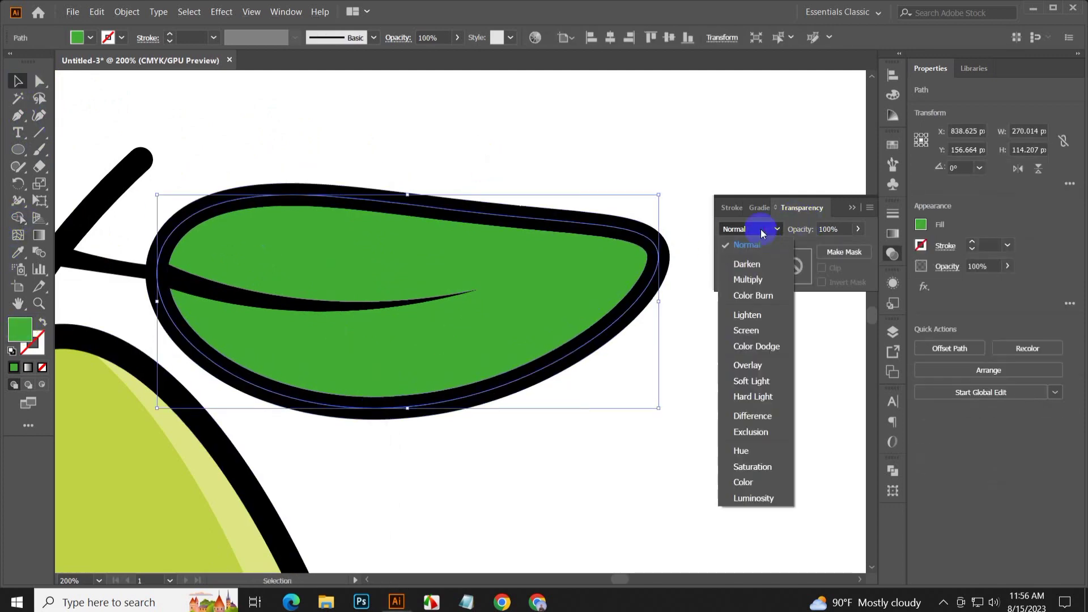
left_click(743, 275)
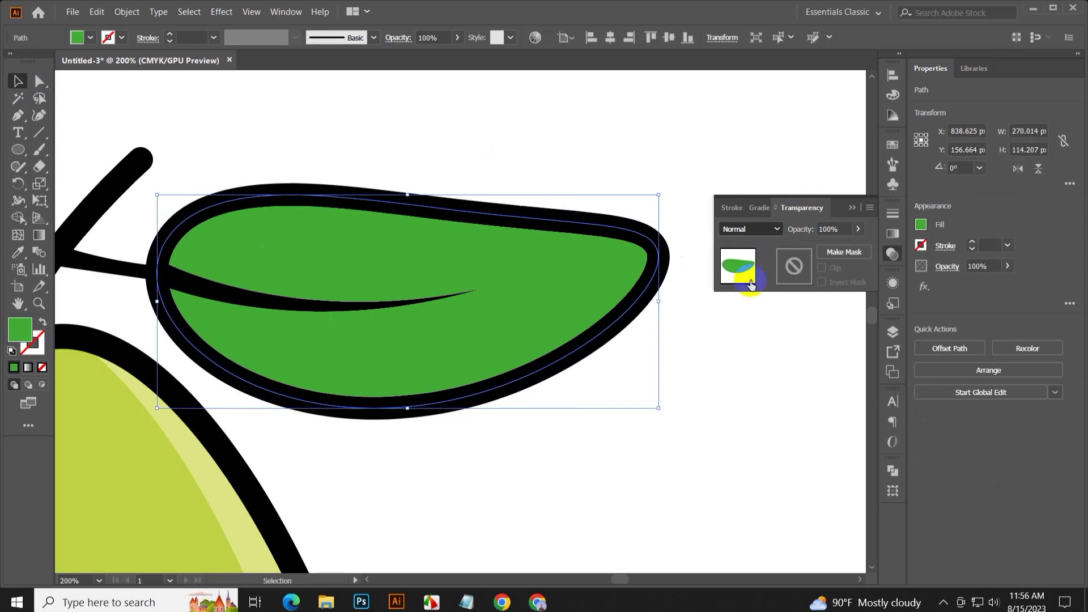
double_click(19, 328)
left_click_drag(791, 176, 815, 209)
left_click(972, 106)
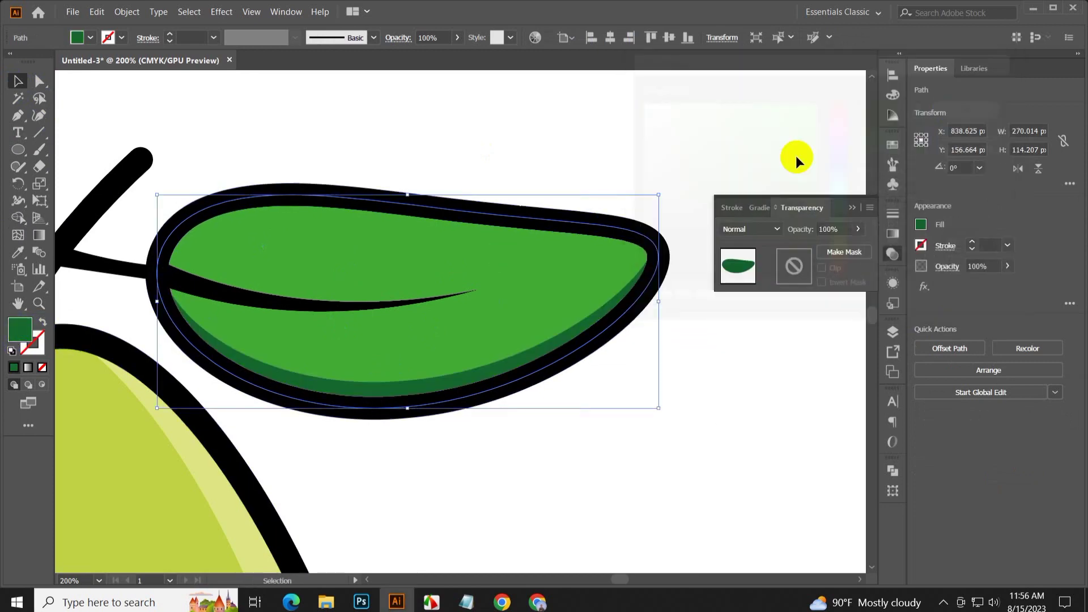
left_click(290, 136)
key("ctrl+minus")
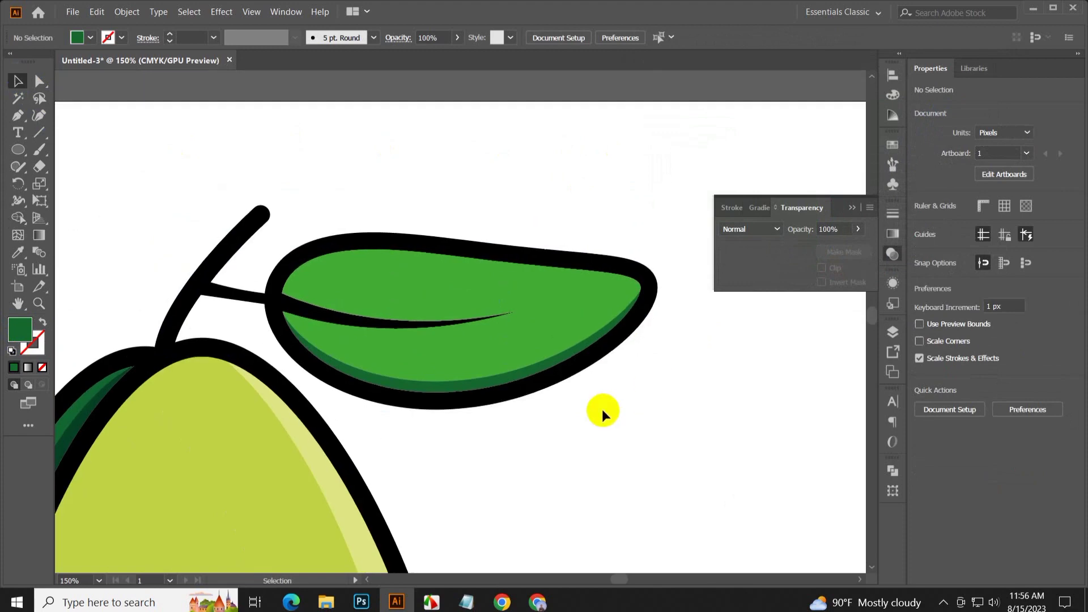
- Draw a curved vein off the midrib with the Pen tool and stroke it black (000000)
left_click(18, 115)
key("ctrl+plus")
left_click_drag(308, 334, 460, 259)
key("ctrl+plus")
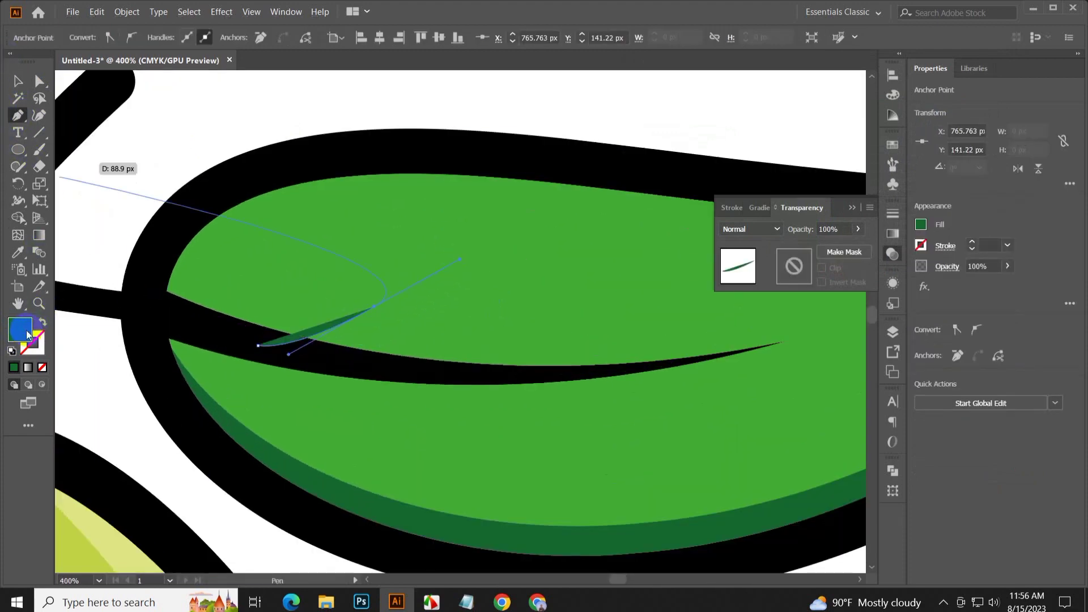
left_click(43, 323)
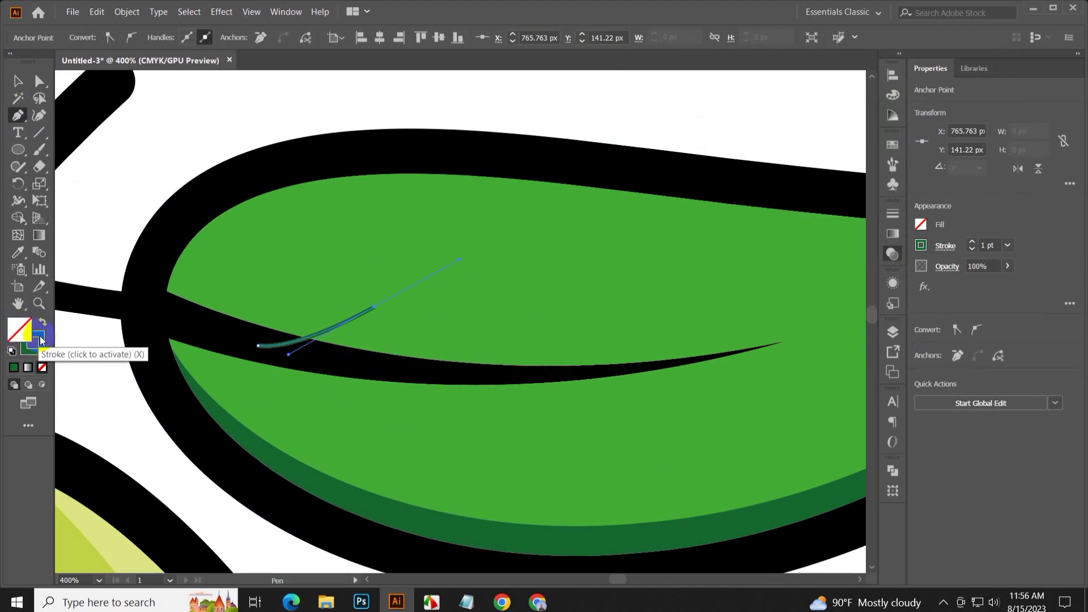
double_click(37, 339)
type("000000")
left_click(972, 104)
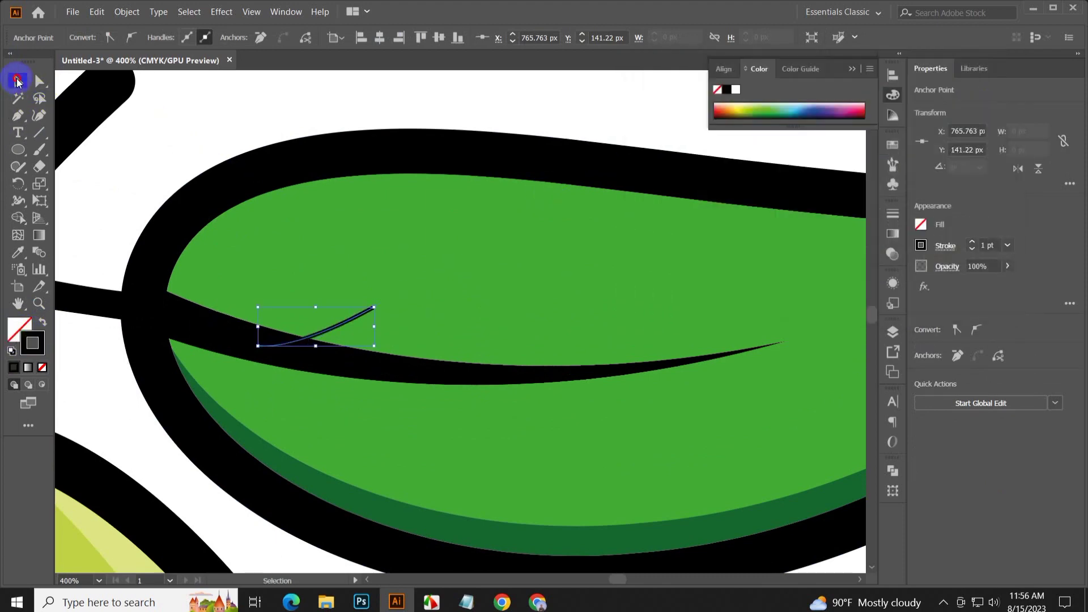
- Give the vein a 3 pt stroke with a tapered width profile
left_click(18, 81)
left_click(356, 309)
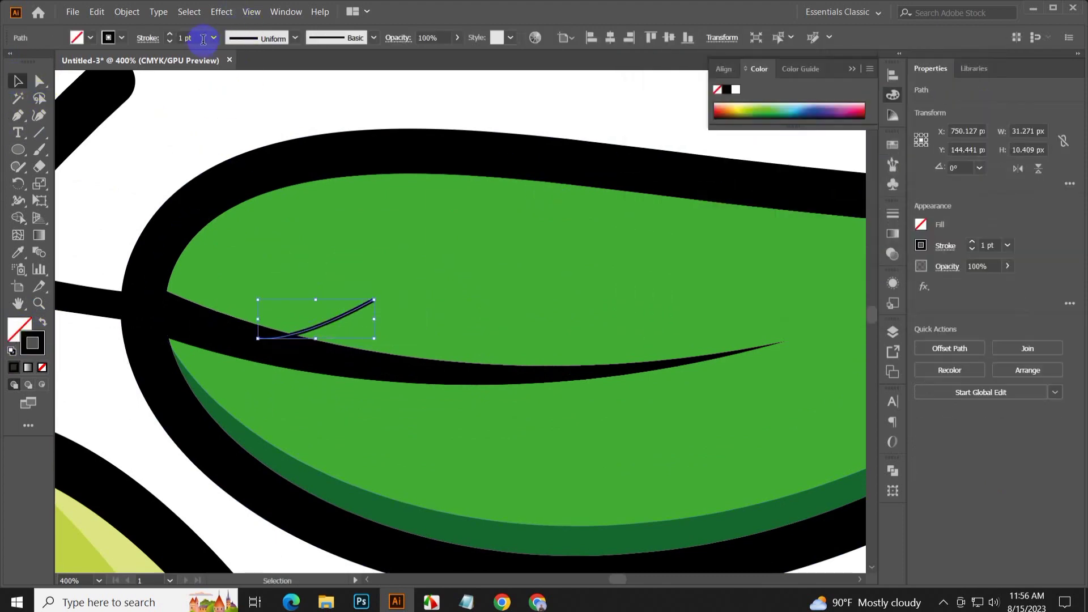
type("3")
left_click(295, 37)
left_click(249, 138)
left_click(194, 136)
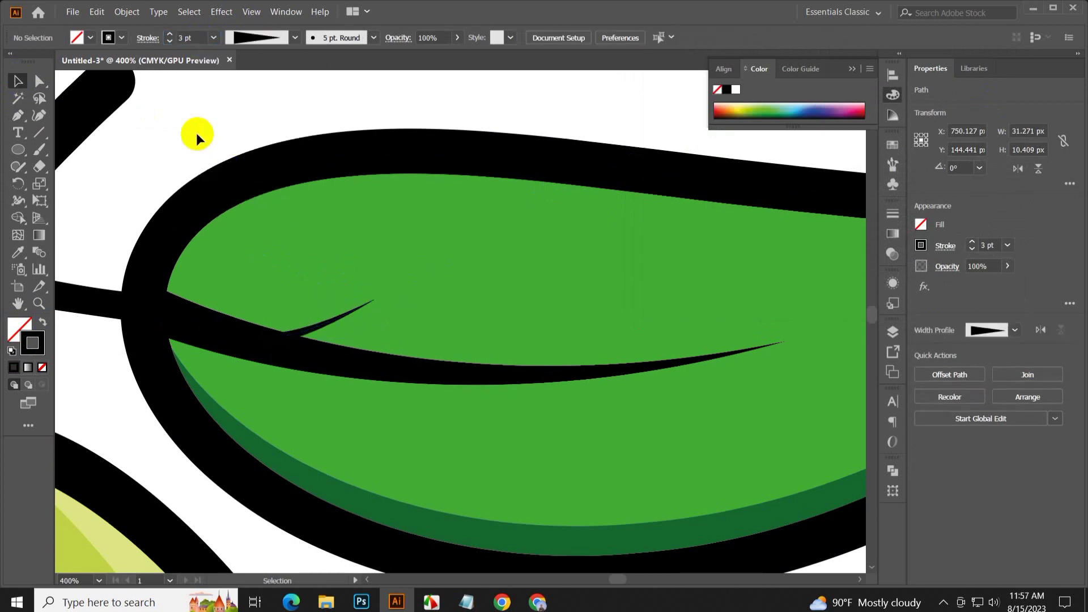
- Copy the vein further along the midrib and below it to add more side veins
left_click_drag(325, 326, 584, 363)
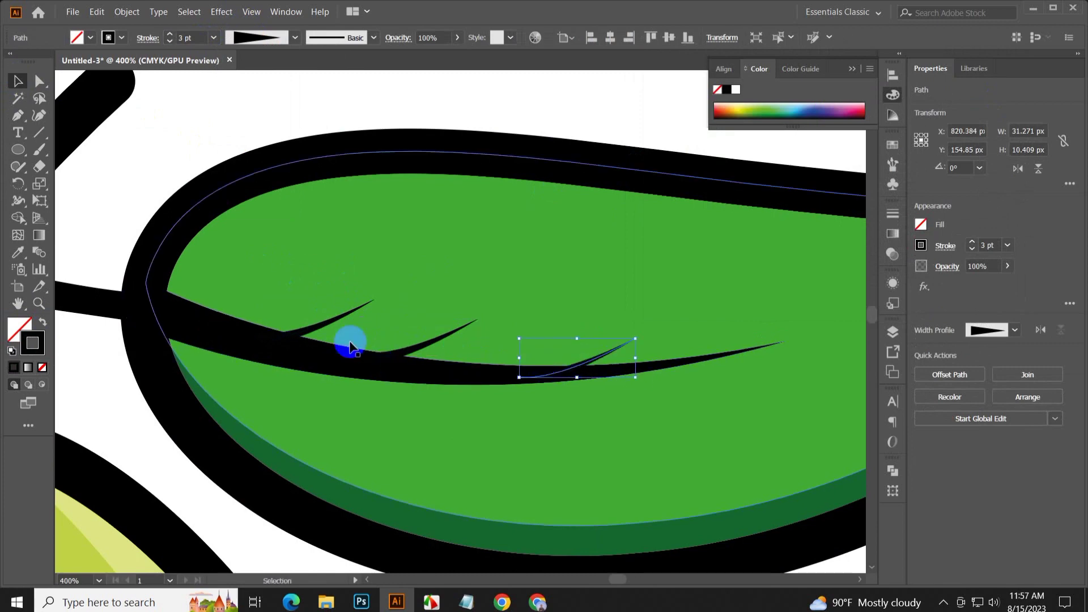
mouse_move(318, 328)
left_mouse_down()
mouse_move(333, 328)
mouse_move(347, 388)
mouse_move(409, 427)
mouse_move(357, 451)
mouse_move(347, 413)
mouse_move(538, 422)
left_mouse_up()
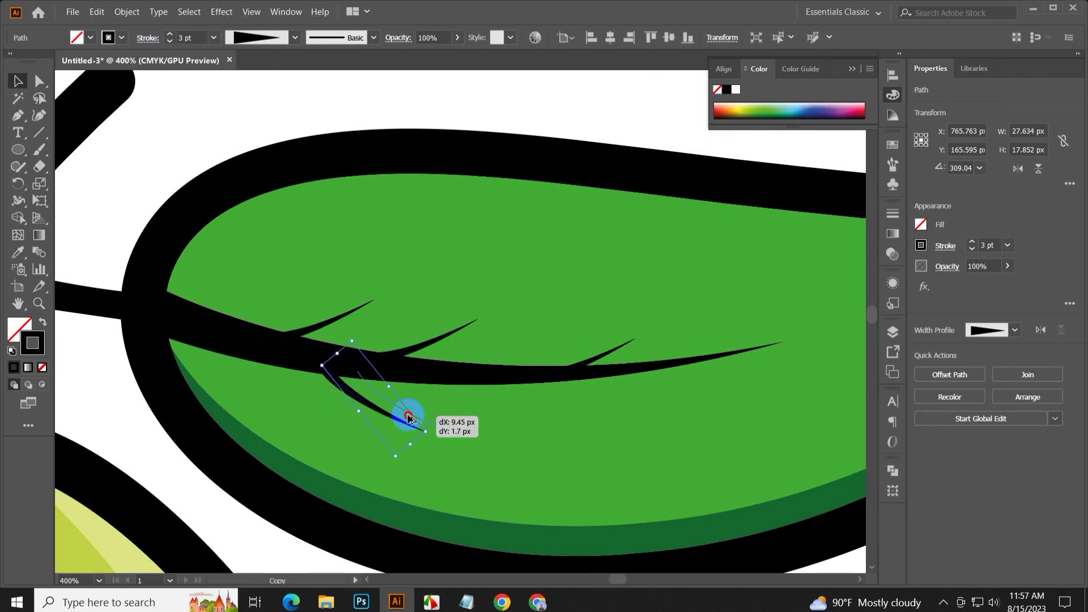
left_click(359, 102)
scroll(403, 139, "down", 2)
scroll(412, 211, "left", 2)
- Draw a closed Pen path covering the leaf's left part and extending outside it
left_click(373, 160)
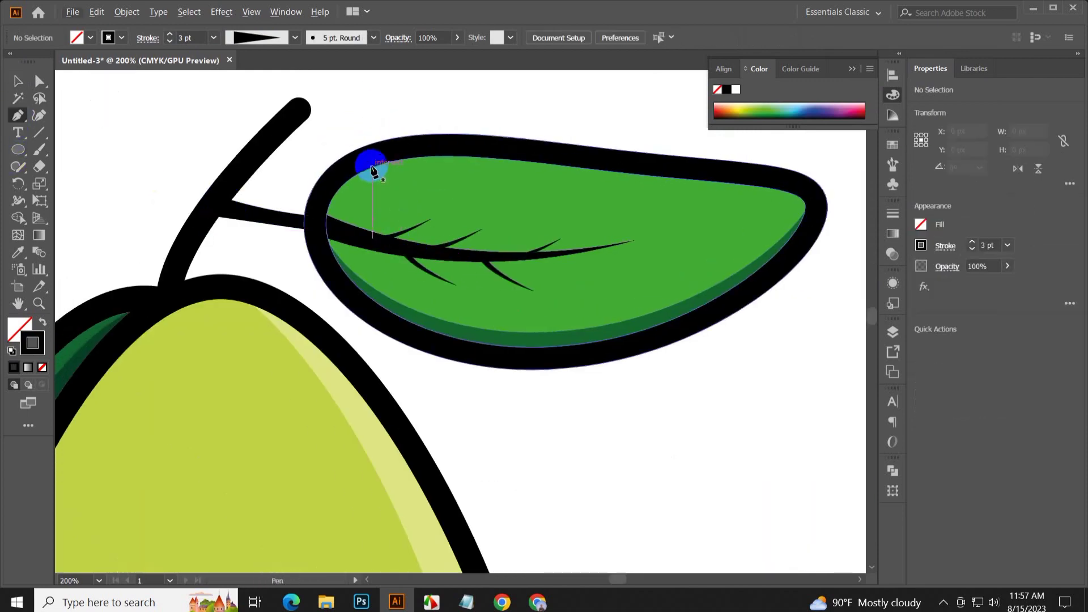
left_click_drag(537, 364, 413, 518)
left_click_drag(538, 365, 536, 368)
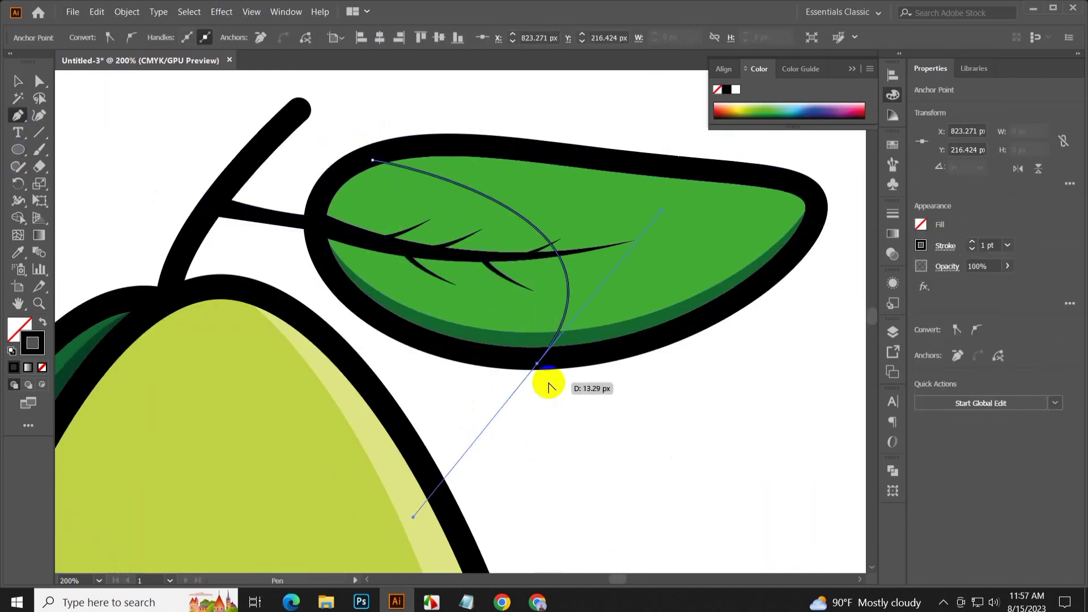
left_click(304, 286)
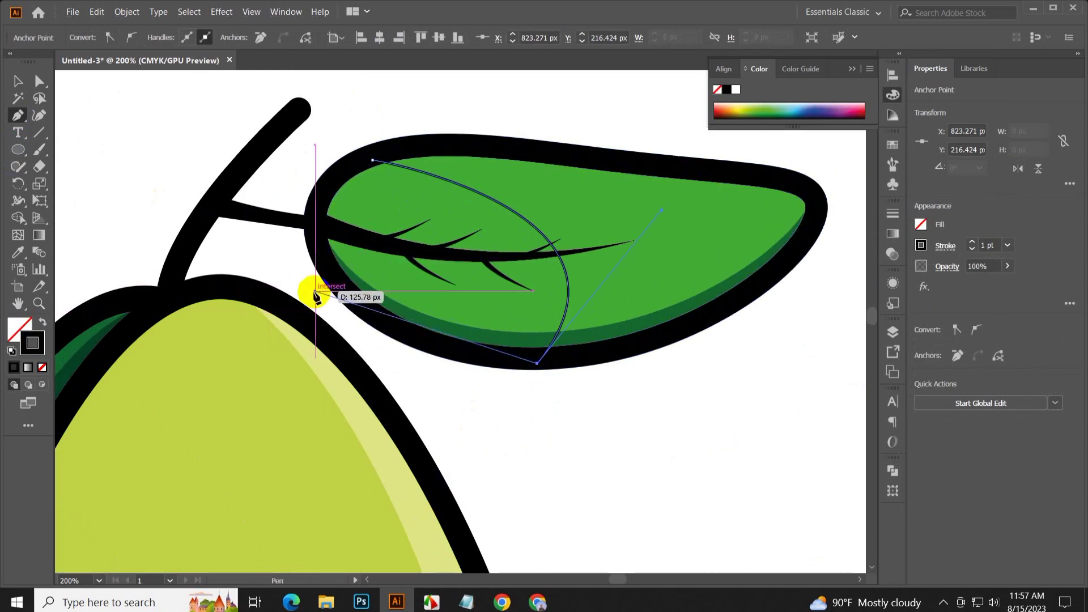
left_click(279, 160)
left_click_drag(363, 163, 373, 160)
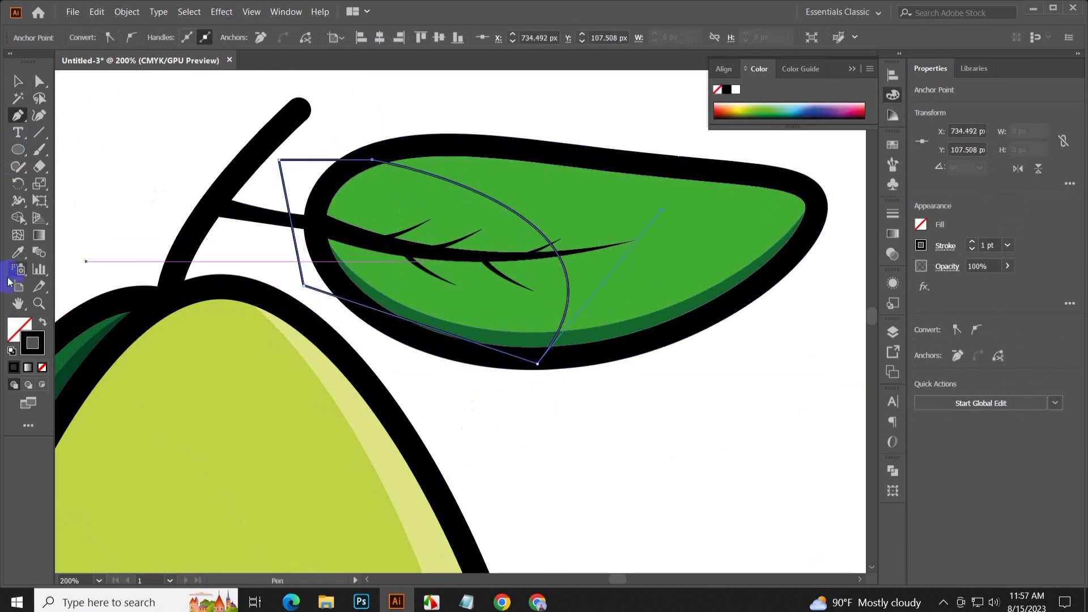
- Make the path solid black with no stroke, then trim it to the leaf outline using Shape Builder
left_click(41, 323)
left_click(17, 81)
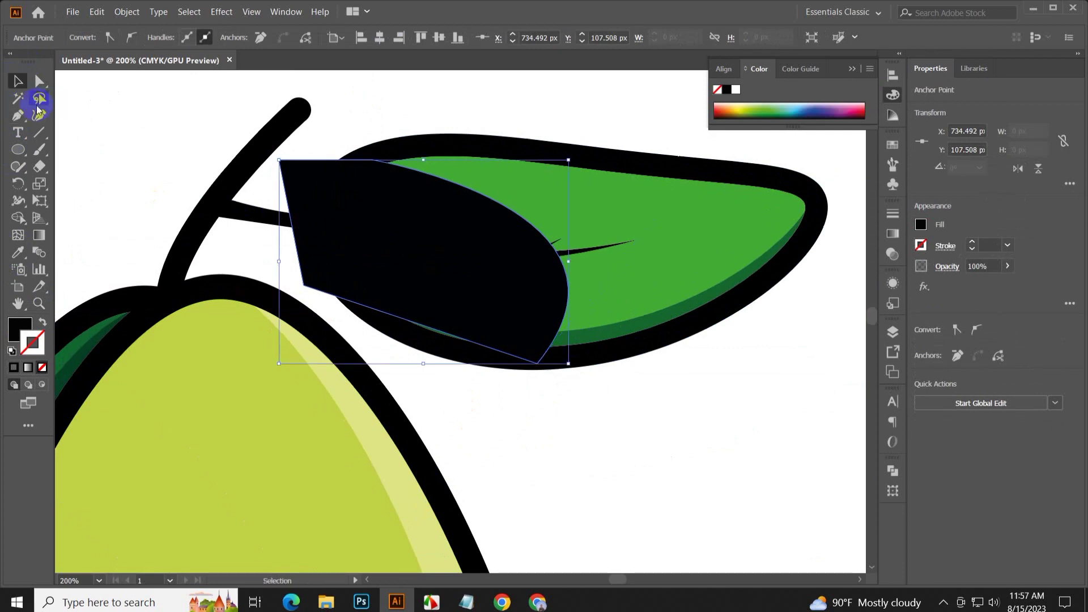
left_click(472, 150, "shift")
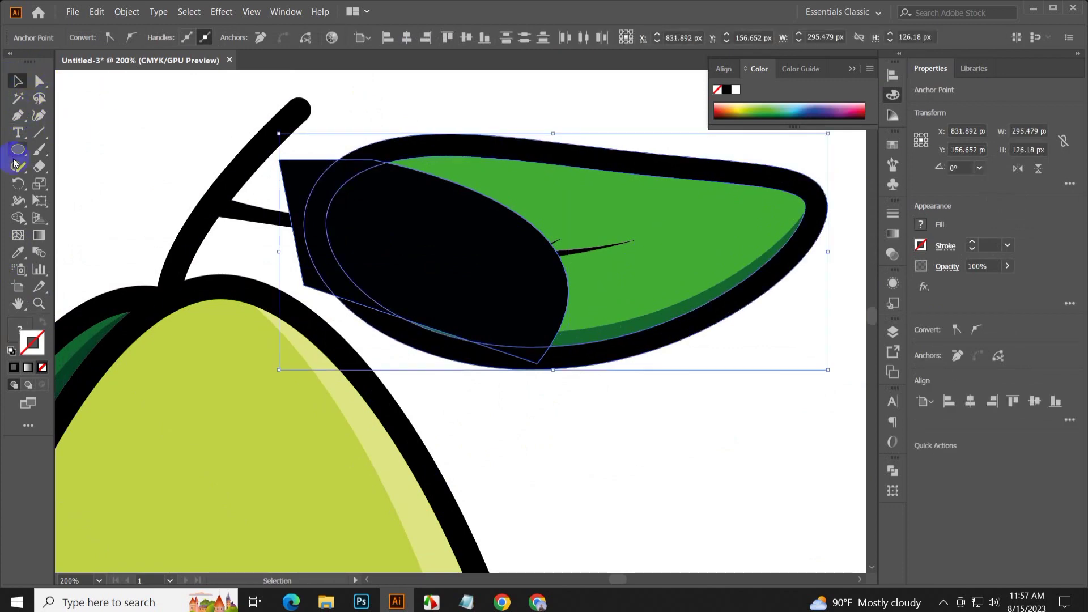
left_click(18, 218)
left_click(292, 170, "alt")
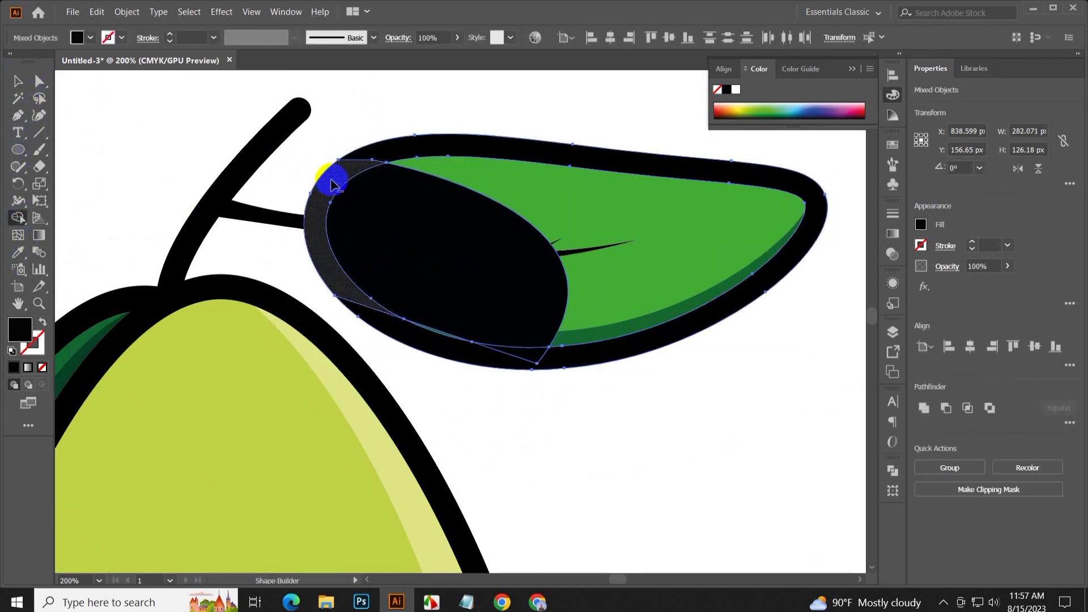
left_click(335, 184)
left_click(18, 81)
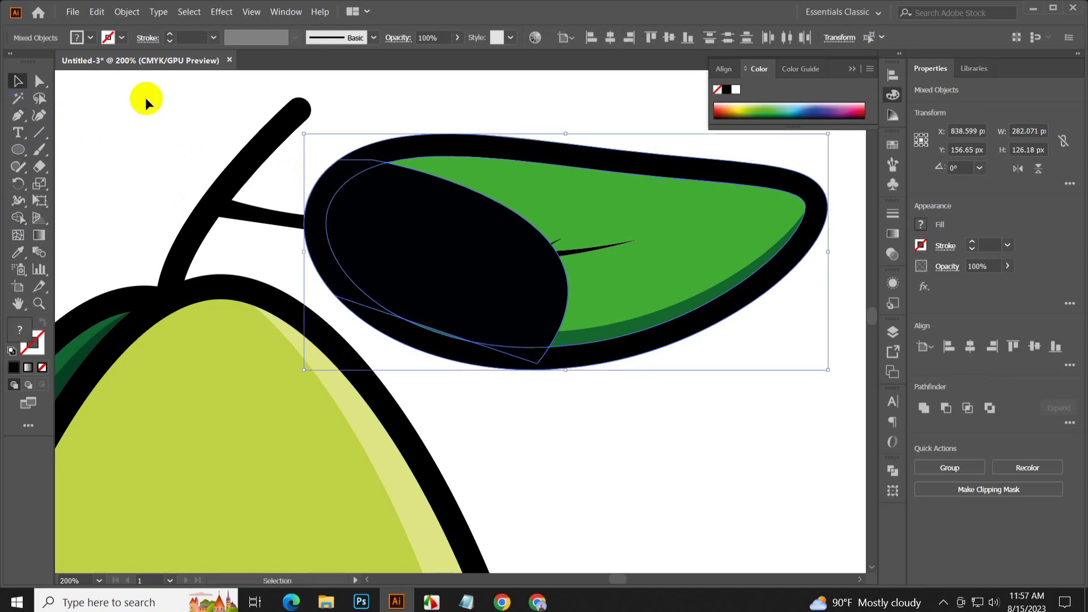
- Recolour the shading shape with the leaf's dark green using the Eyedropper
left_click(146, 97)
left_click(429, 243)
left_click(18, 252)
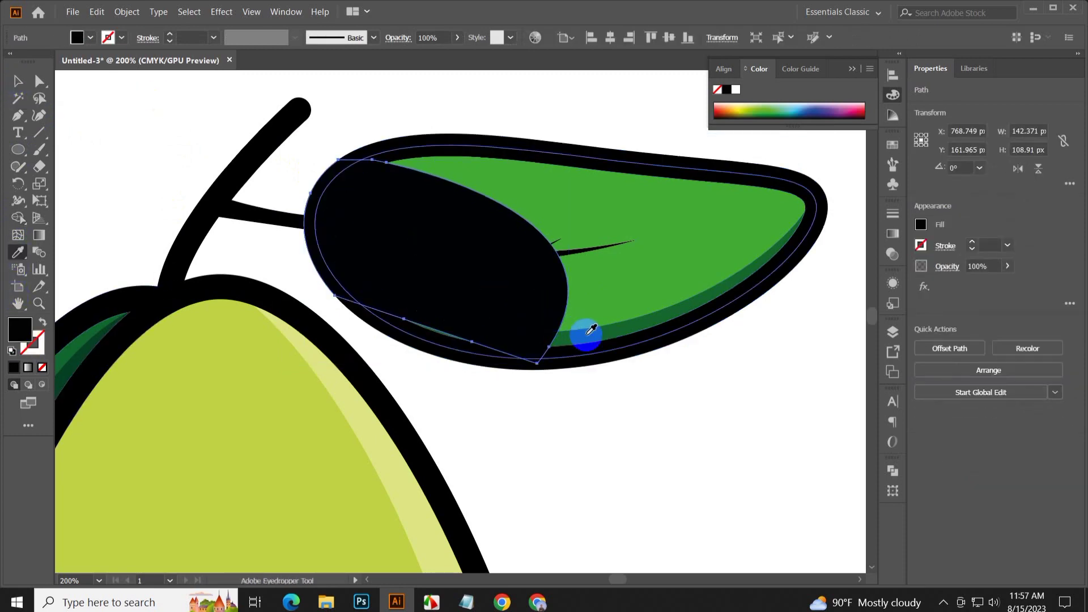
left_click(589, 338)
left_click(18, 81)
- Set the dark green shading to 56% opacity, keeping it stacked over the leaf
left_click(489, 266)
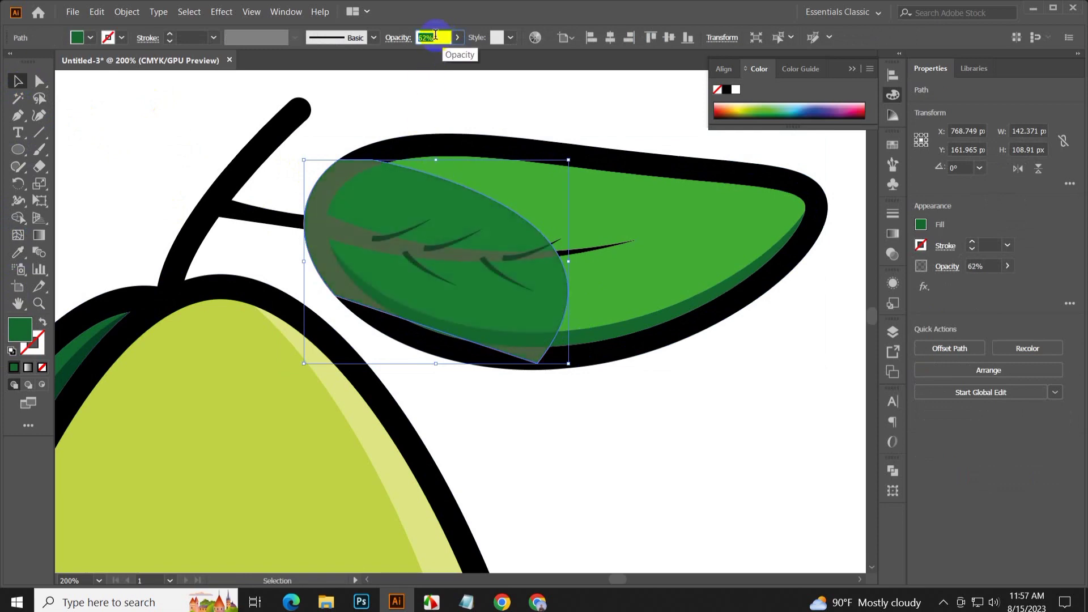
type("56")
left_click(440, 100)
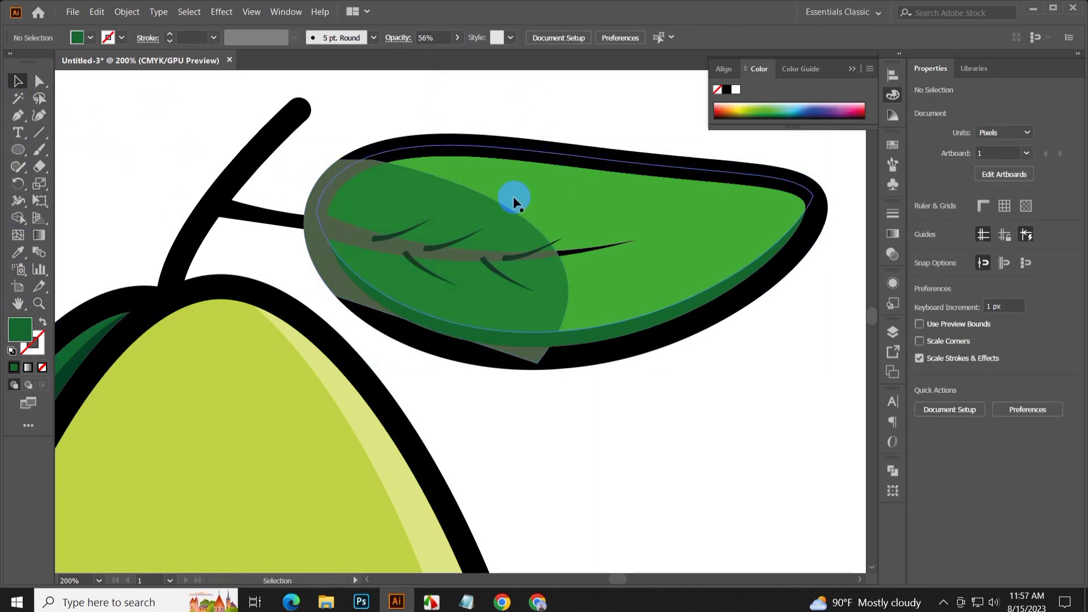
left_click(490, 214)
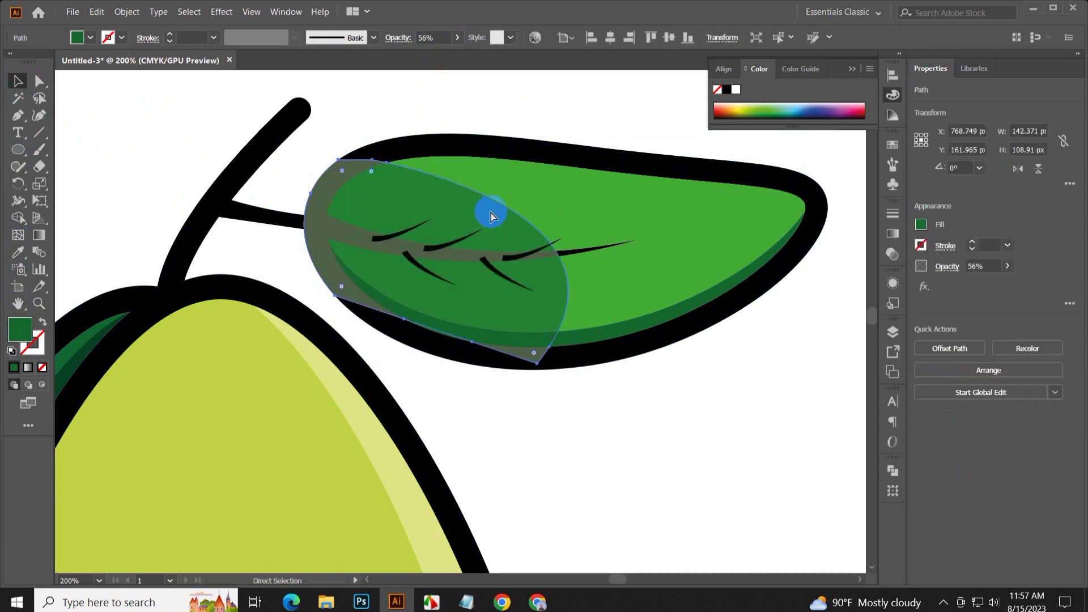
key("ctrl+shift+bracketleft")
key("ctrl+bracketright")
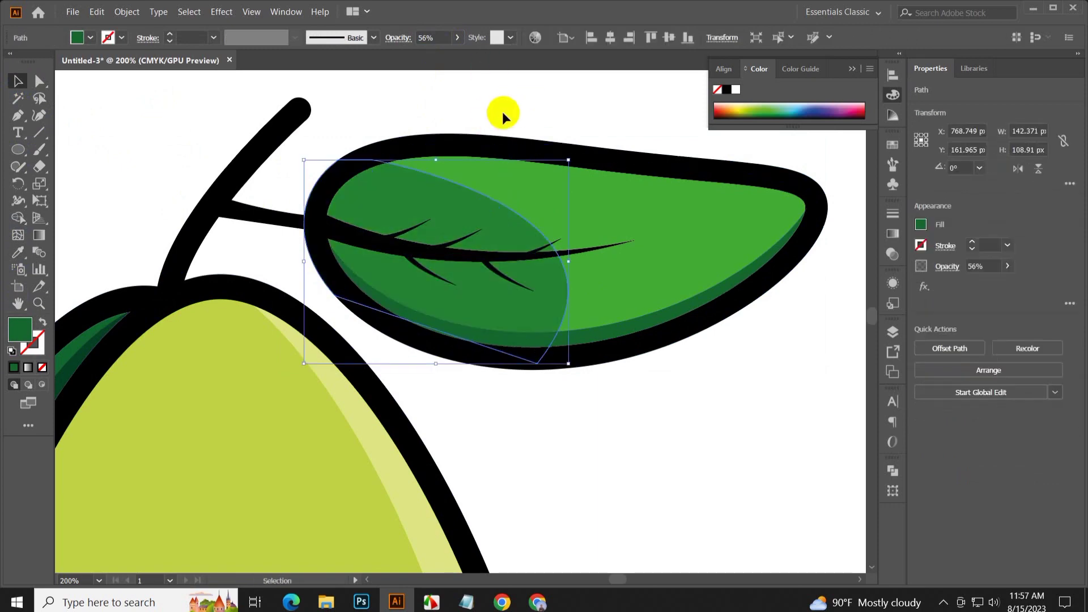
left_click(502, 111)
scroll(655, 275, "down", 2)
- Alt-drag a copy of the pit's pale highlight up near the top of the pit
scroll(675, 355, "right", 1)
scroll(675, 355, "down", 5, "alt")
scroll(667, 403, "up", 2, "alt")
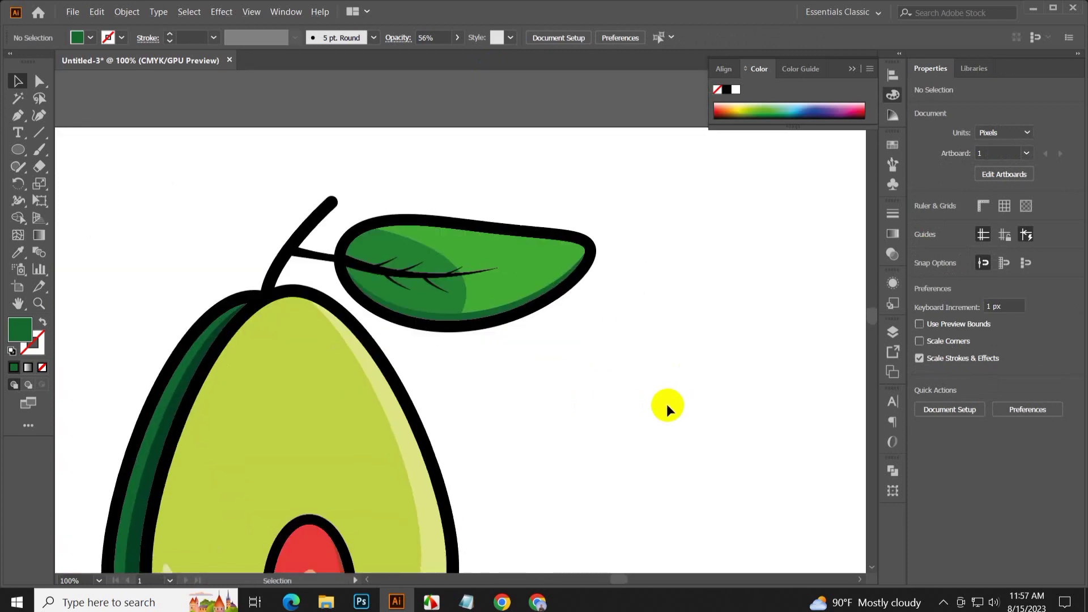
key("ctrl+0")
scroll(654, 404, "right", 2)
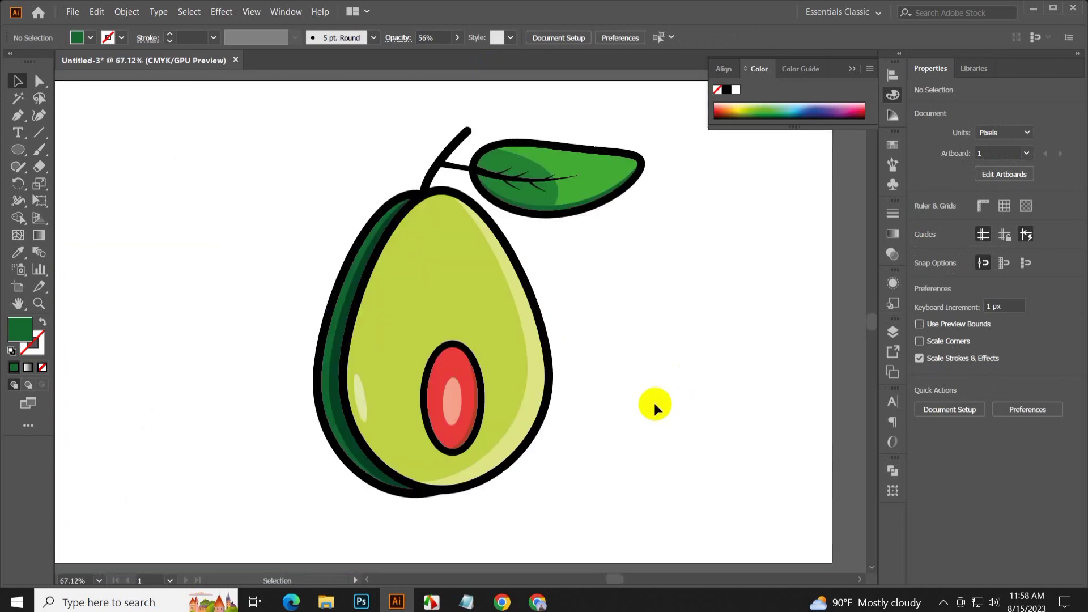
scroll(652, 405, "right", 1)
scroll(432, 429, "up", 2, "alt")
left_click(474, 388)
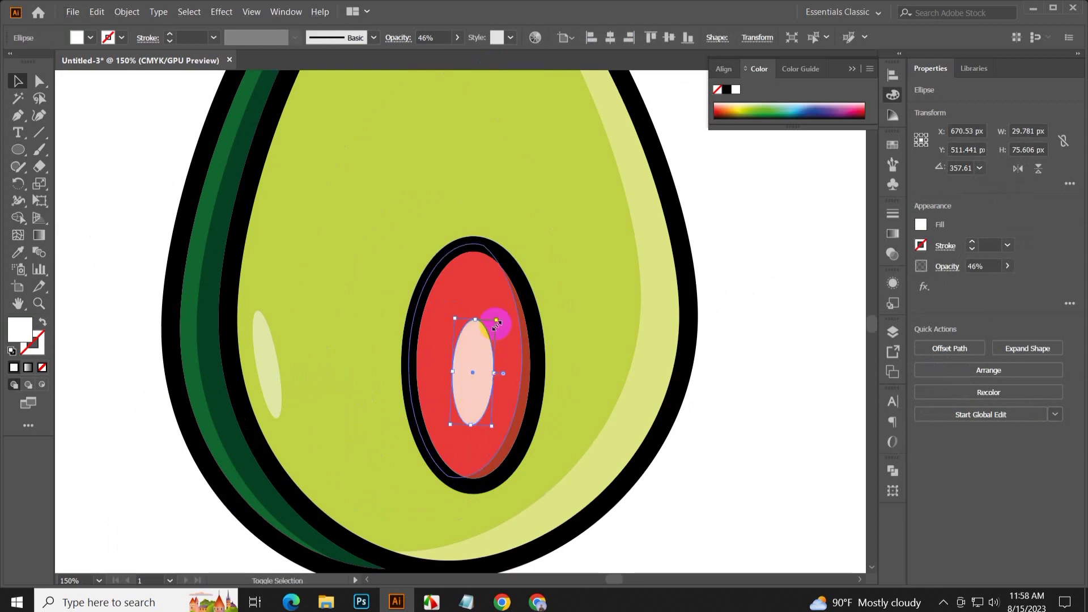
mouse_move(496, 321)
left_mouse_down()
mouse_move(474, 371)
mouse_move(457, 293)
left_mouse_up()
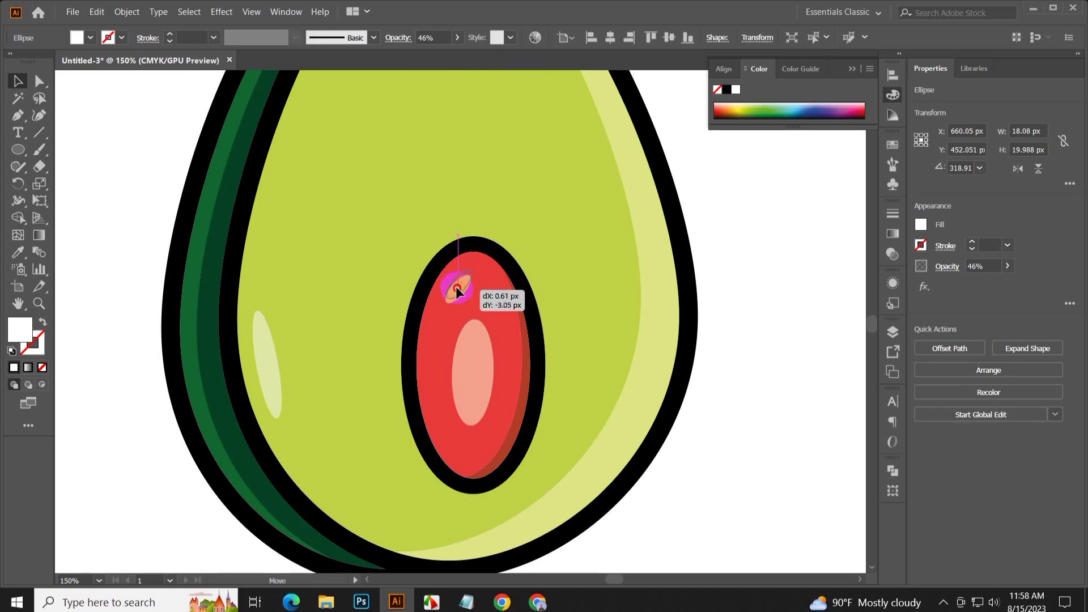
- Shrink that highlight, add a second small copy, then zoom out to the full artboard
scroll(449, 293, "up", 3, "alt")
left_click_drag(505, 241, 494, 251)
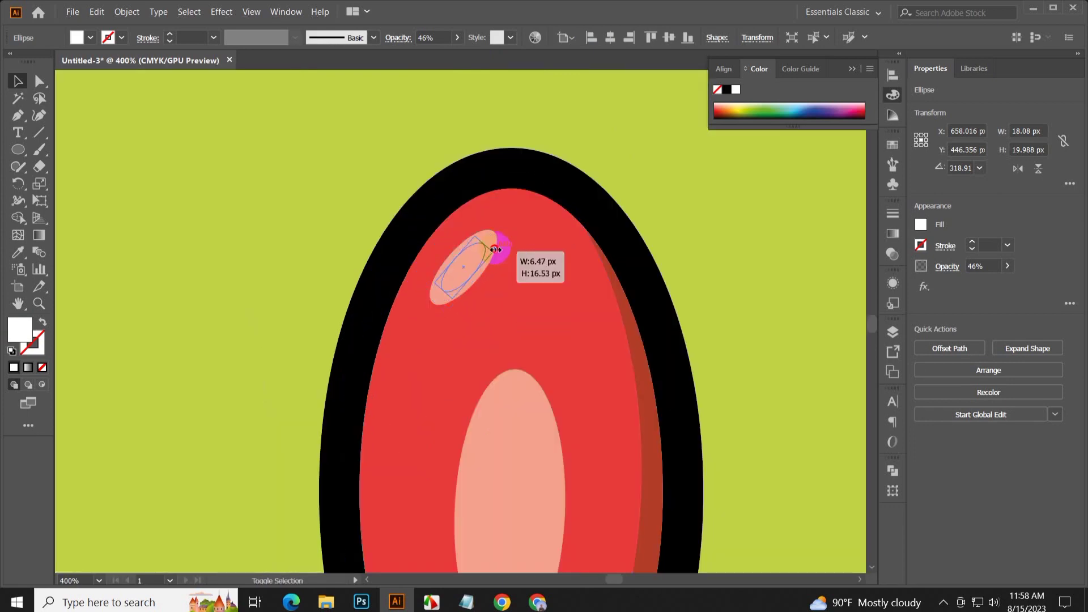
left_click_drag(458, 287, 439, 340)
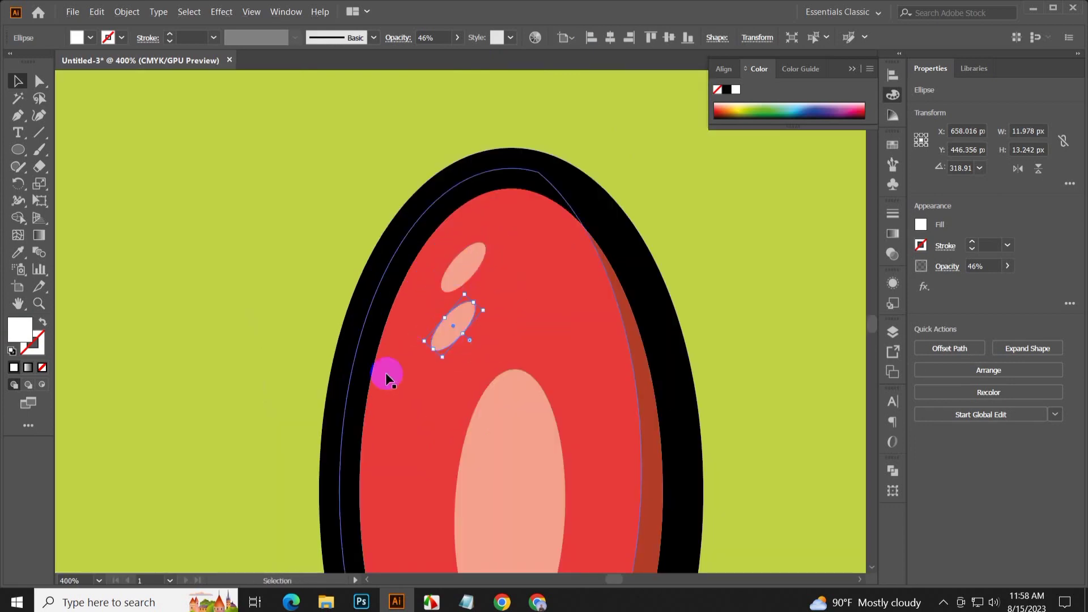
key("ctrl+0")
left_click(663, 436)
key("ctrl+0")
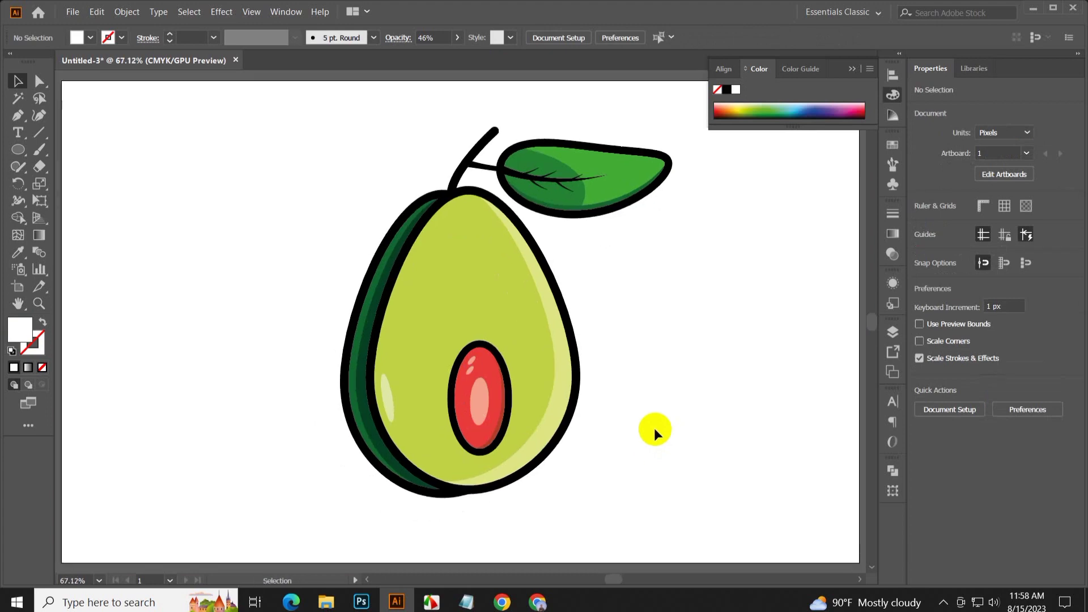
key("ctrl+minus")
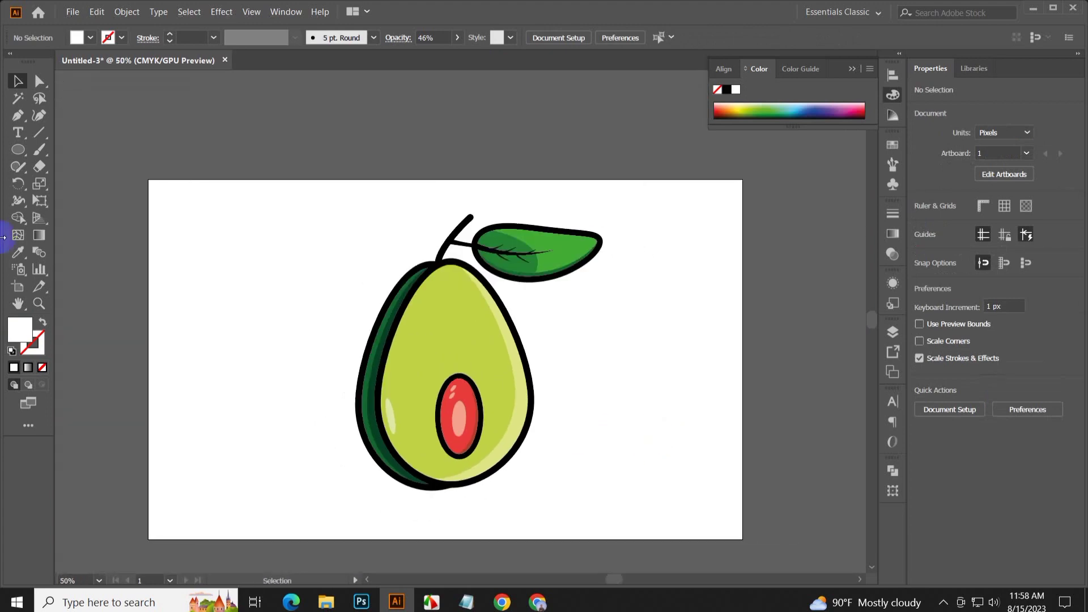
- Draw a flat ellipse beneath the avocado and fill it with a colour sampled from the avocado
left_click(18, 151)
left_click_drag(325, 490, 562, 508)
left_click(18, 255)
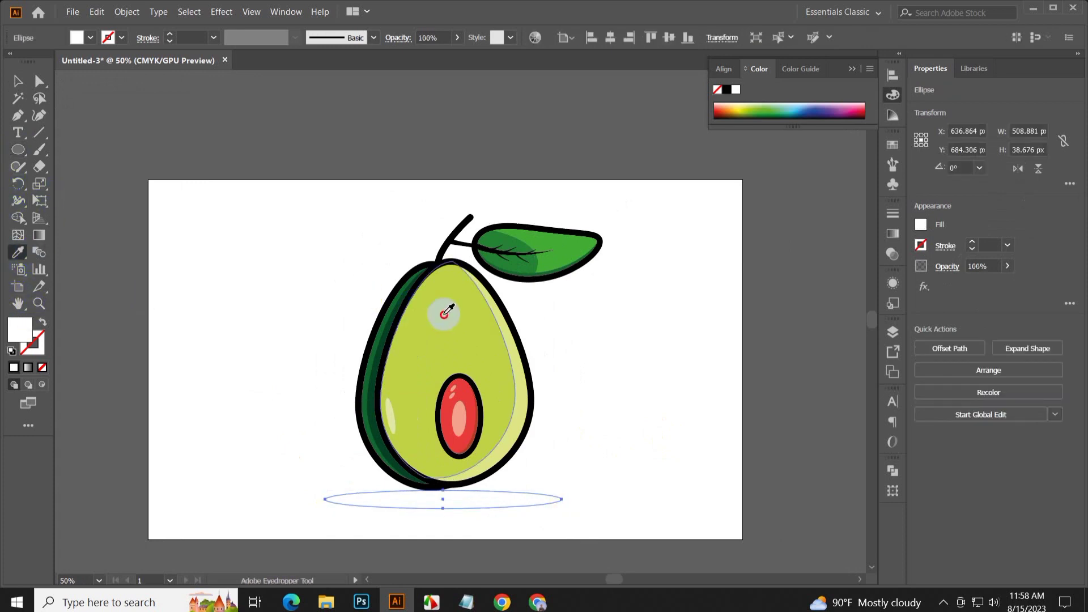
left_click(437, 311)
key("v")
left_click(231, 128)
left_click(497, 499)
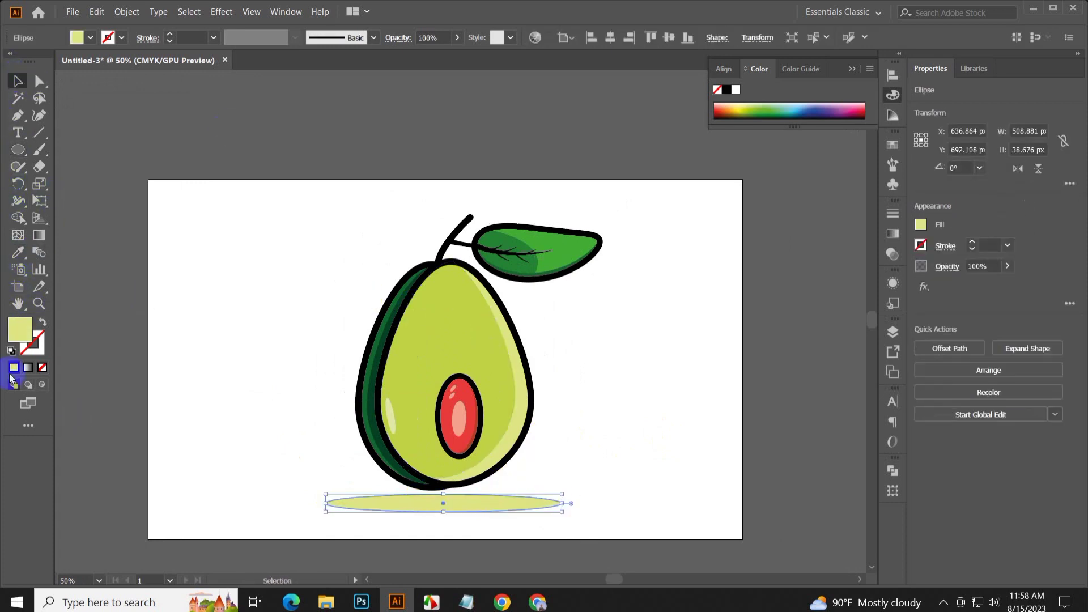
- Change the ellipse fill to yellow fff200, then to black at 62% opacity
double_click(19, 333)
type("fff200")
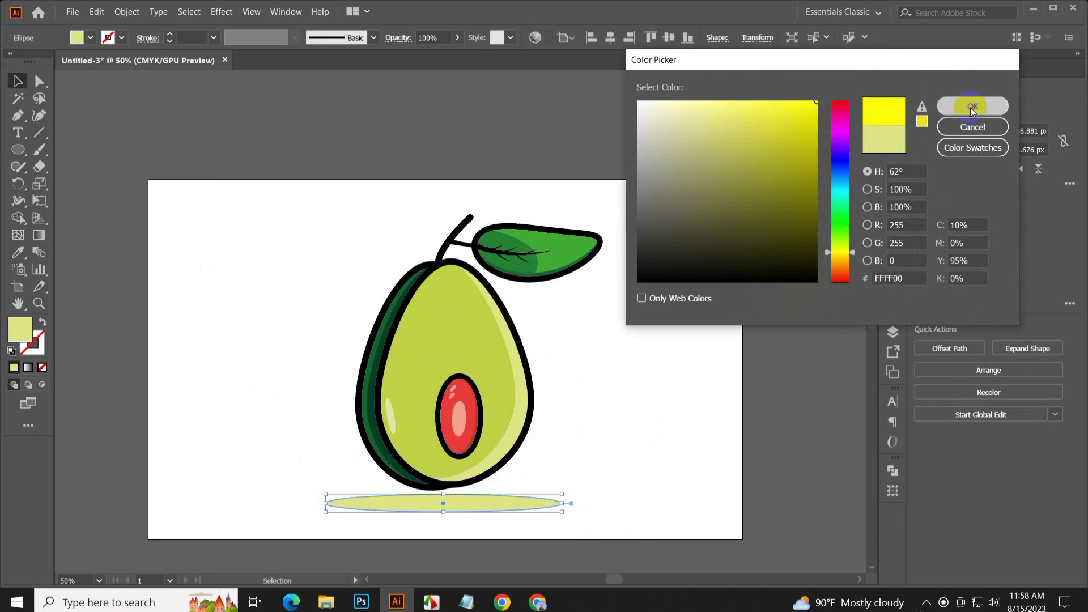
left_click(972, 107)
left_click(516, 501)
double_click(18, 328)
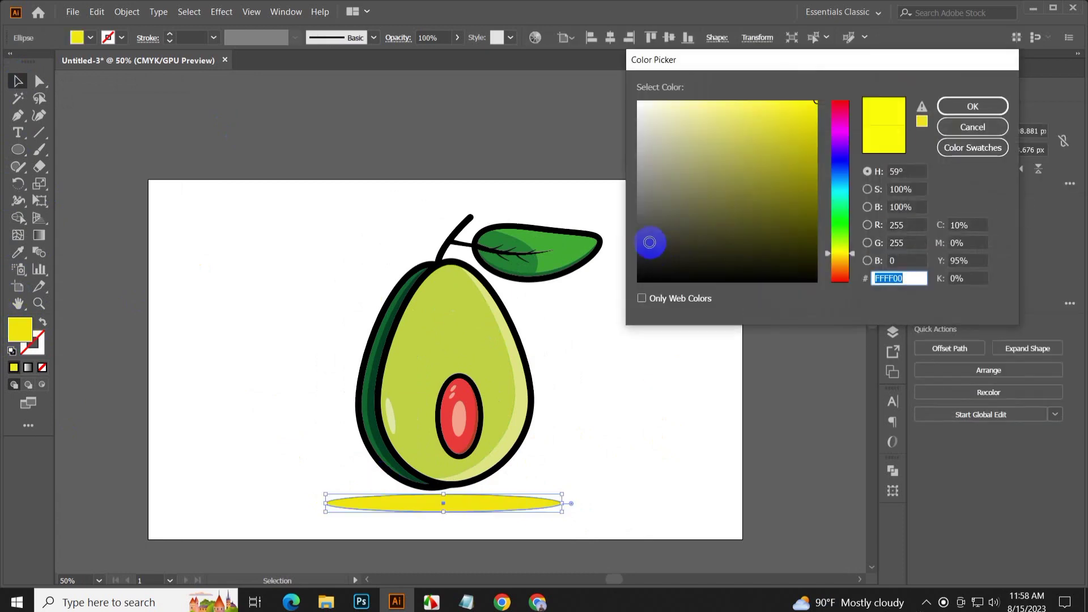
left_click(612, 260)
left_click(974, 104)
left_click(514, 490)
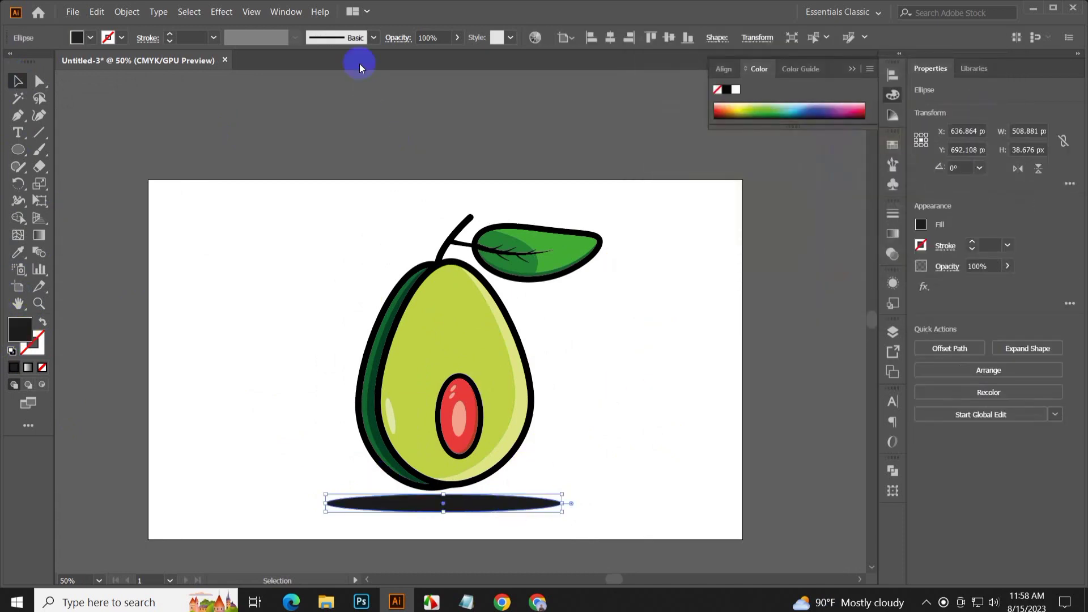
scroll(434, 36, "down", 13)
scroll(434, 36, "down", 13)
scroll(432, 36, "down", 12)
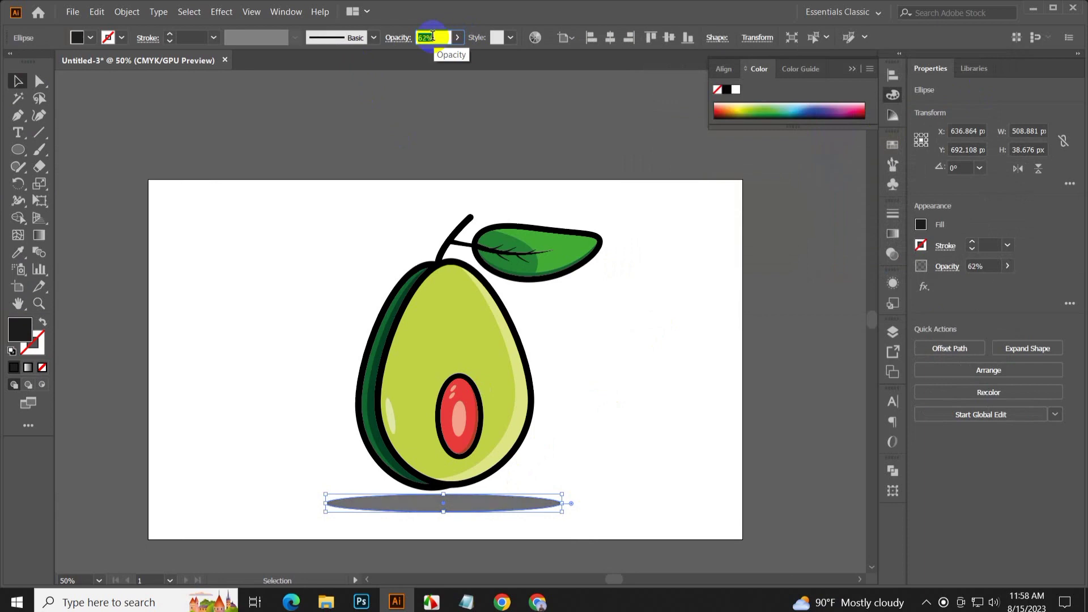
left_click(633, 223)
- Group the avocado and its shadow, and centre the group horizontally and vertically
left_click_drag(226, 146, 605, 499)
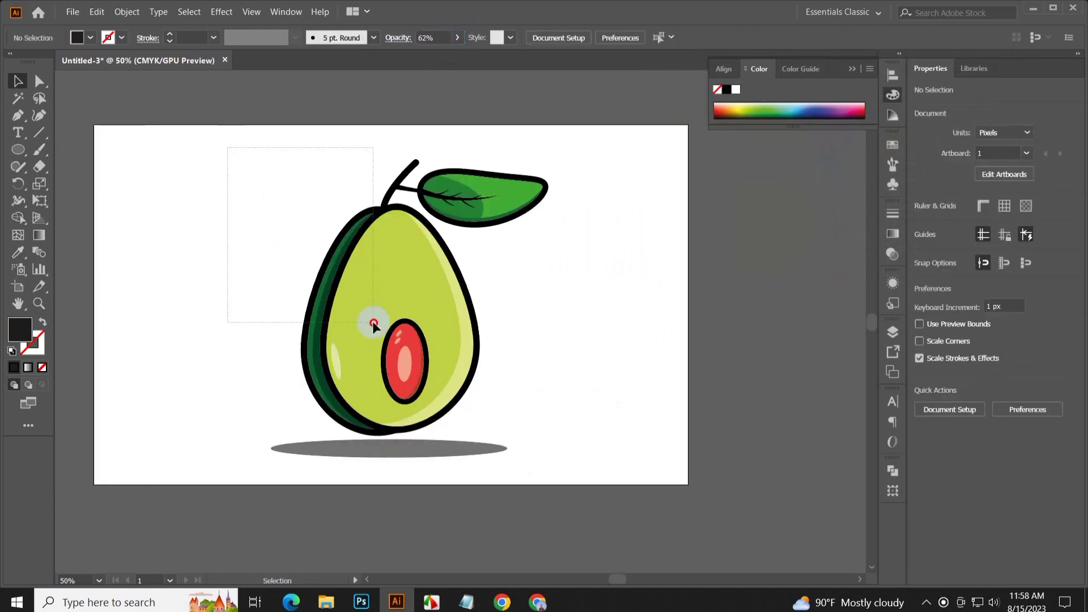
key("ctrl+g")
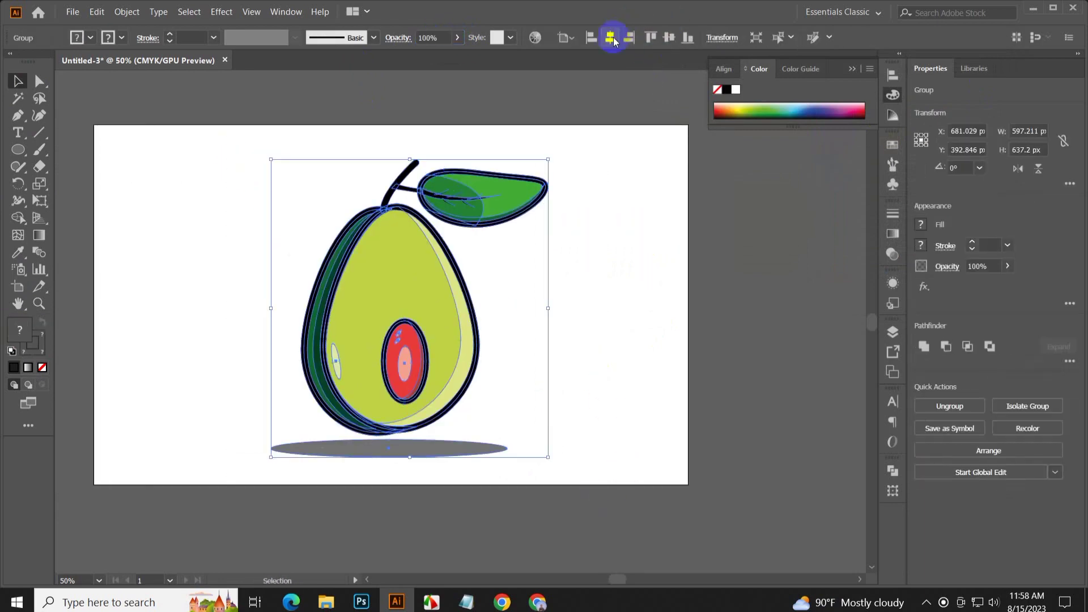
left_click(612, 38)
left_click(669, 37)
left_click(545, 323)
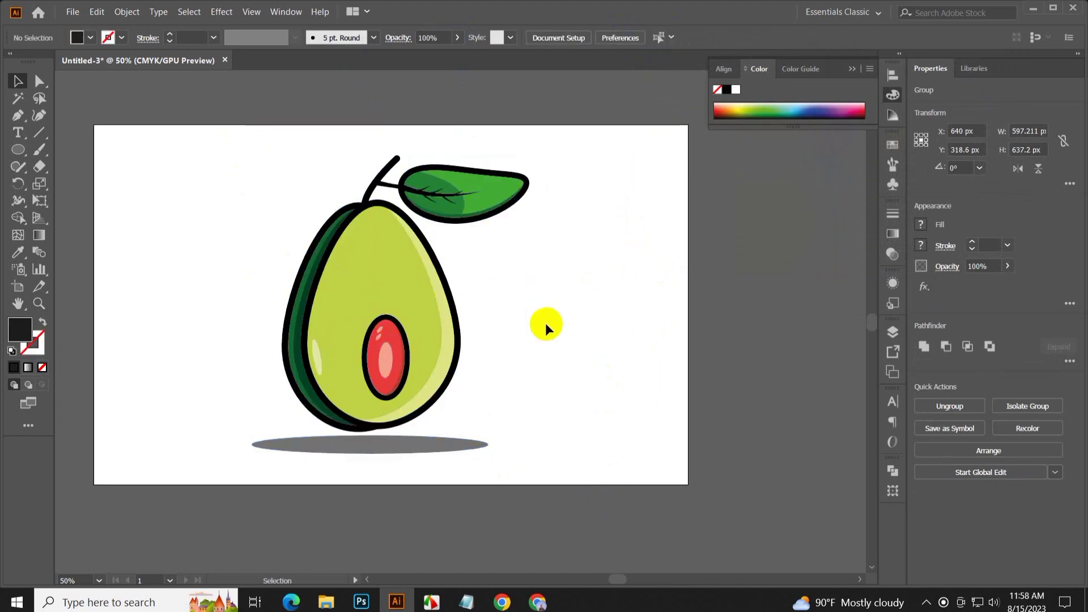